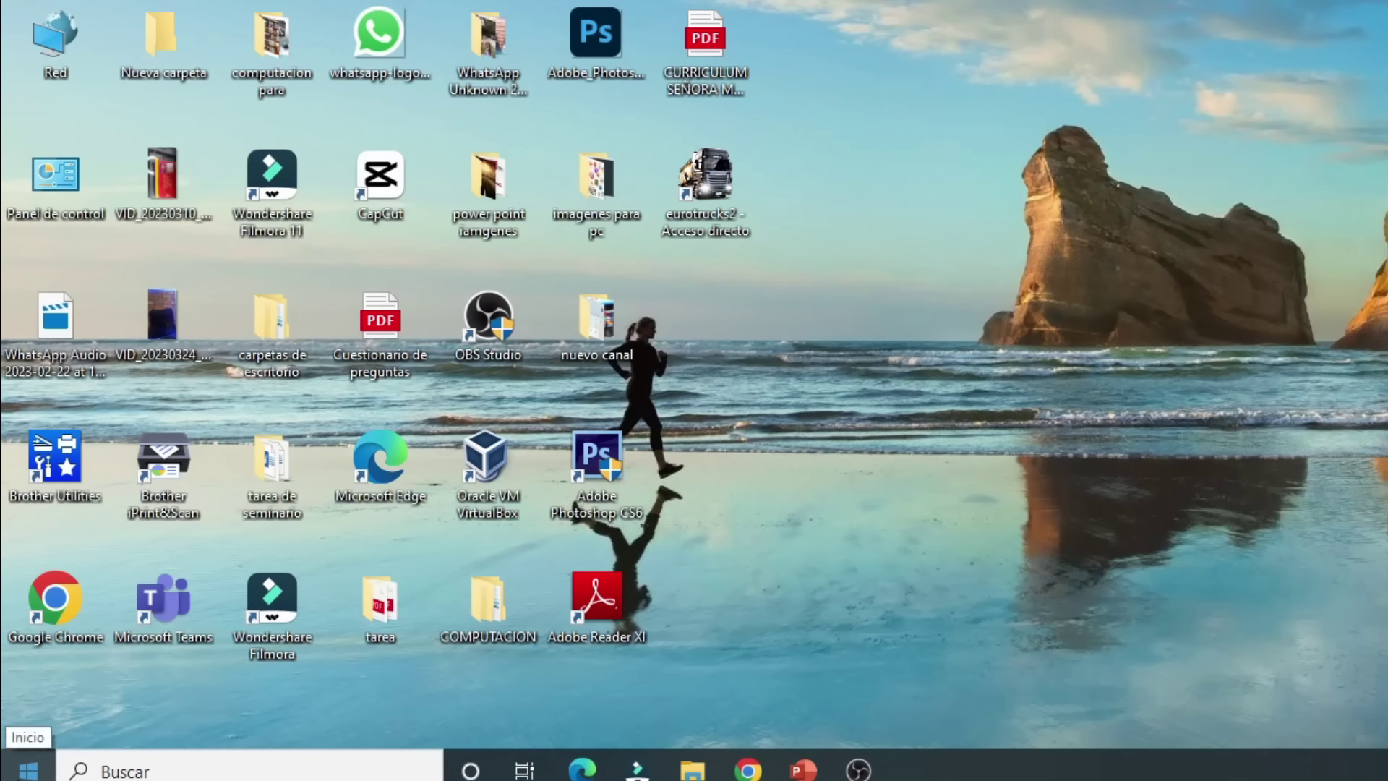
- Open the file location of Adobe Photoshop CS6 from its entry in the Start menu program list
click(25, 772)
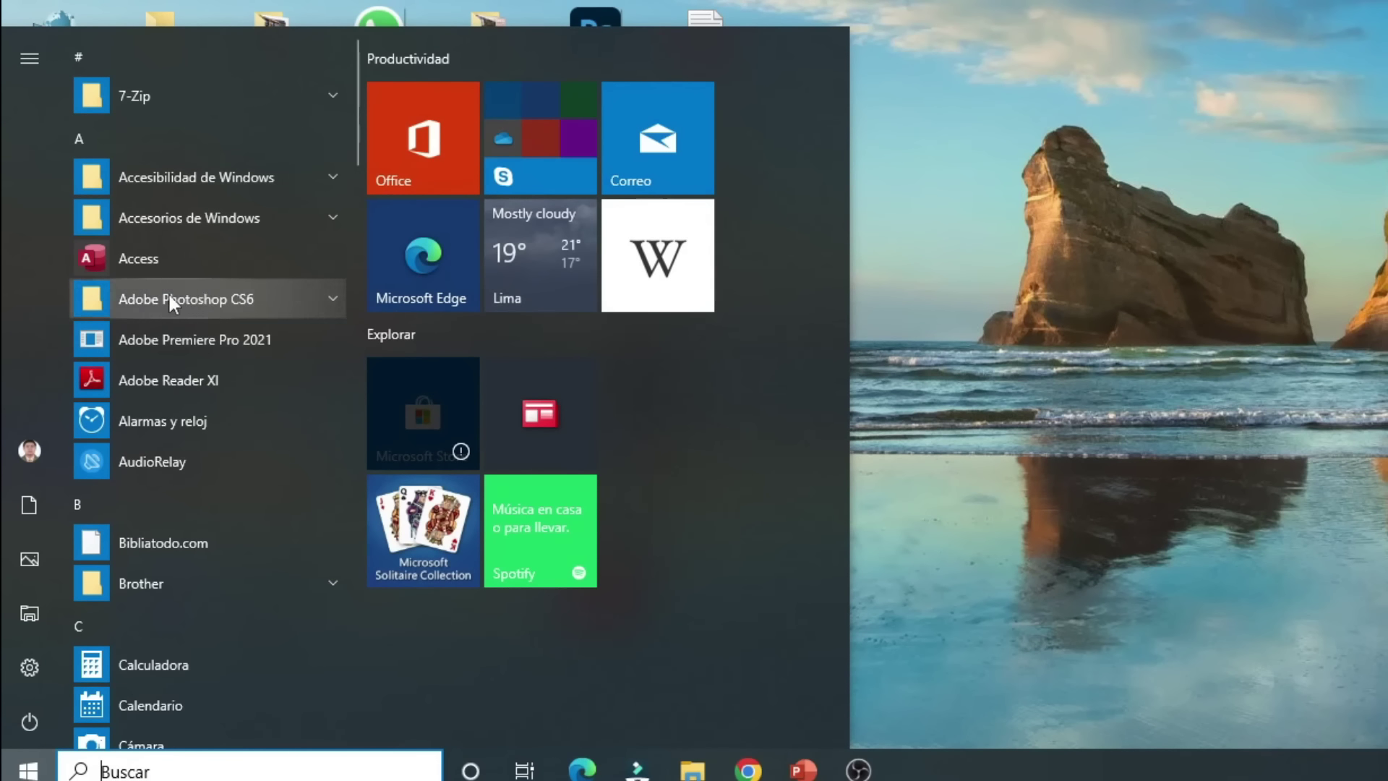
scroll(233, 579, down, 2)
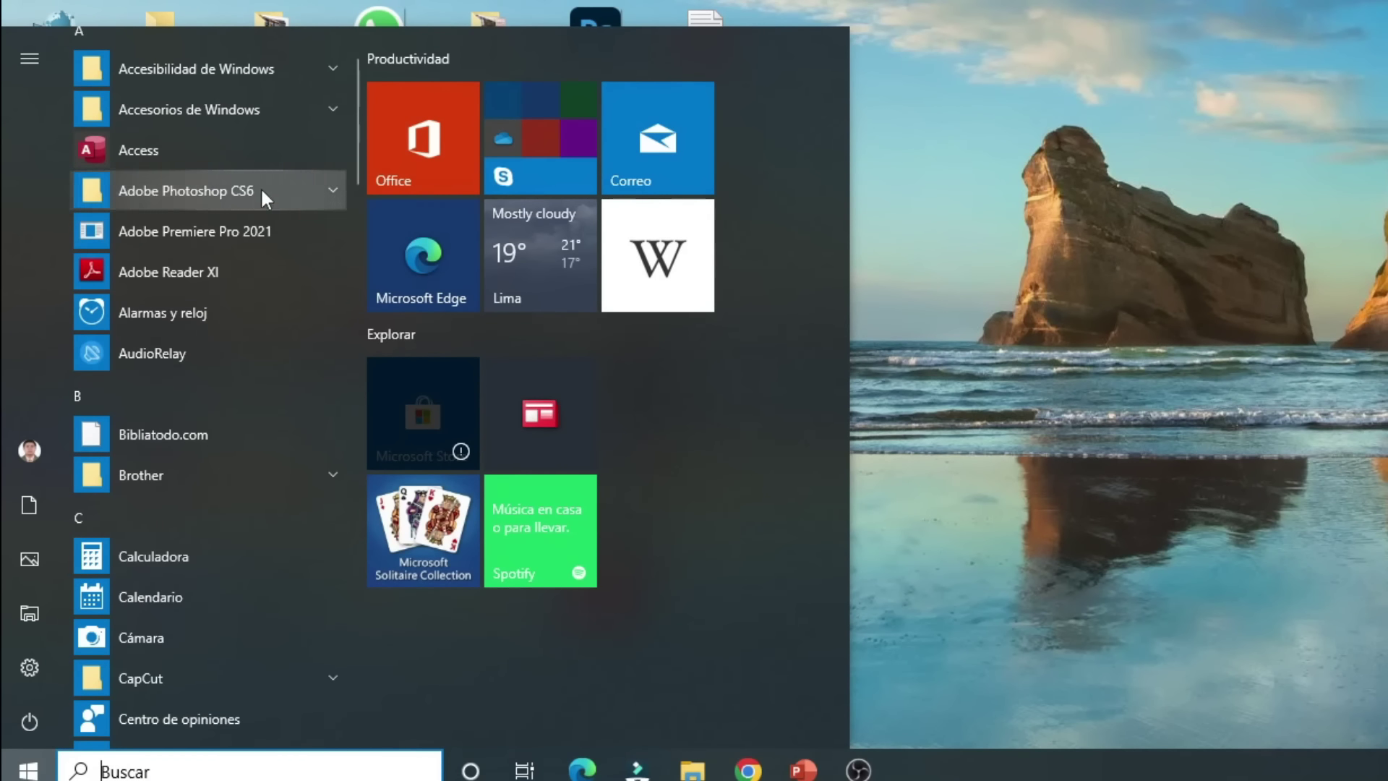
click(331, 187)
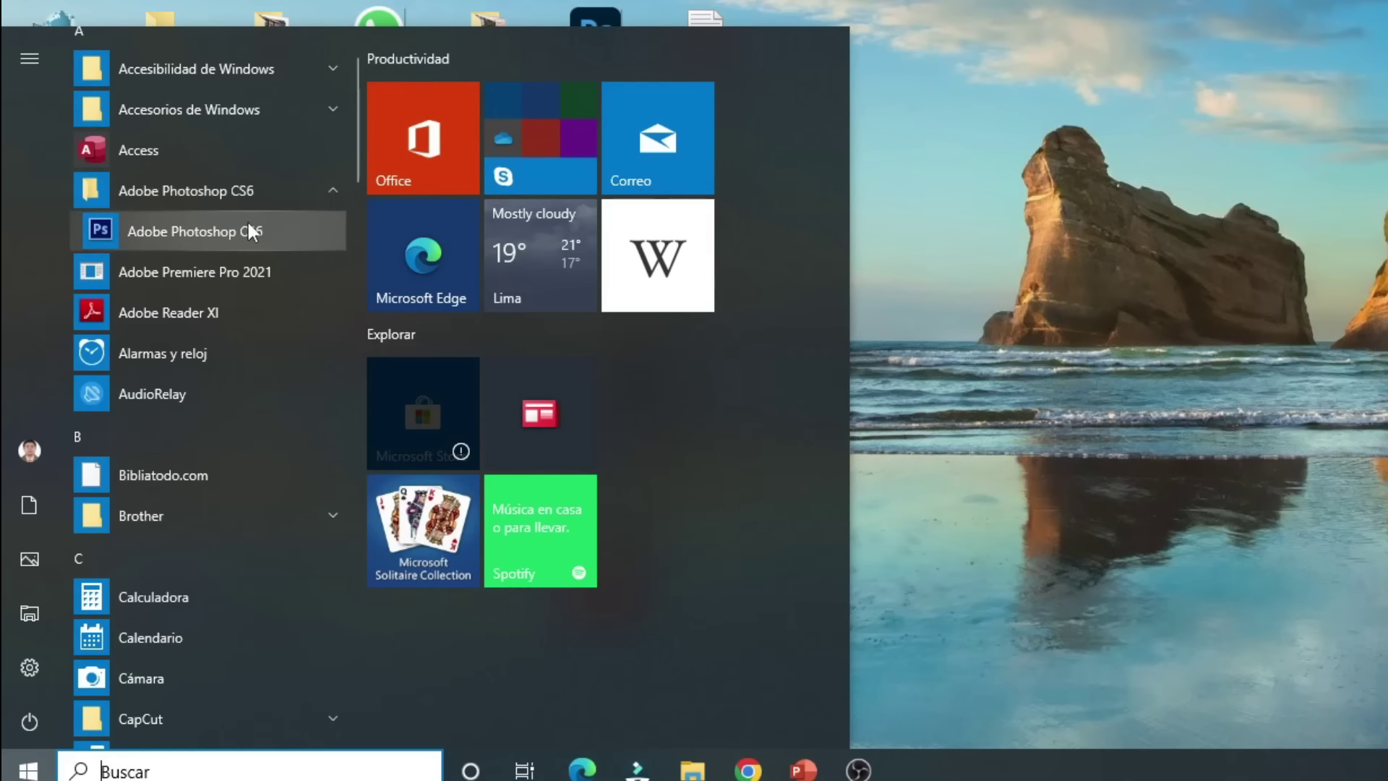
right_click(208, 237)
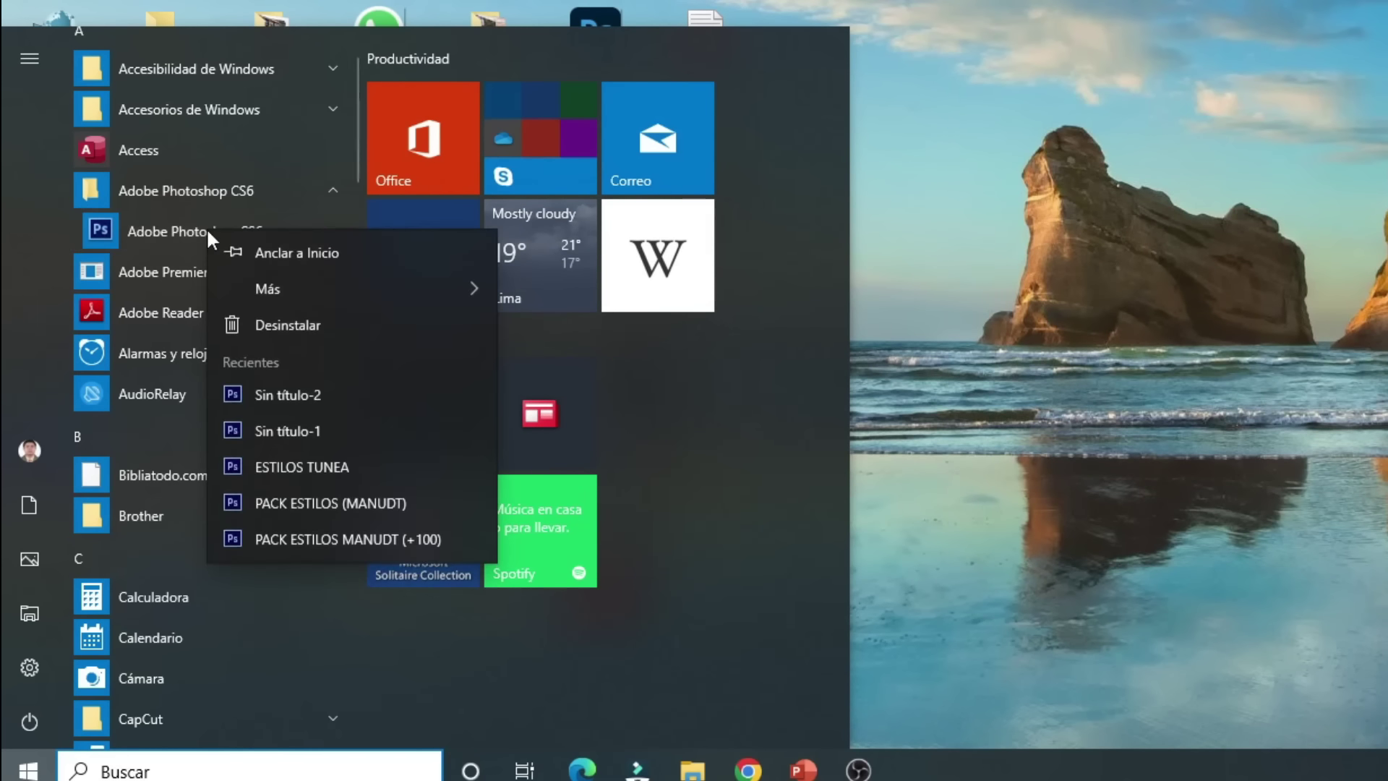
mouse_move(263, 289)
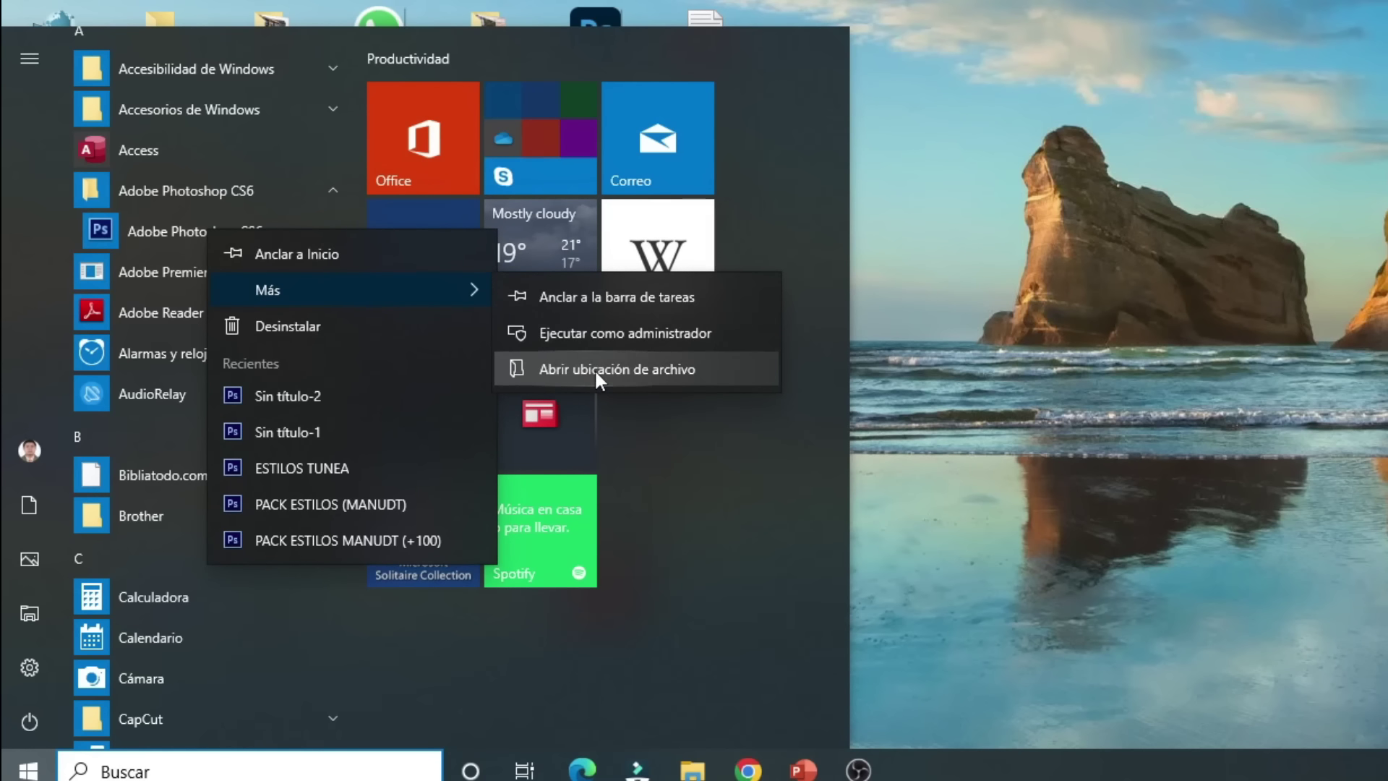
click(666, 373)
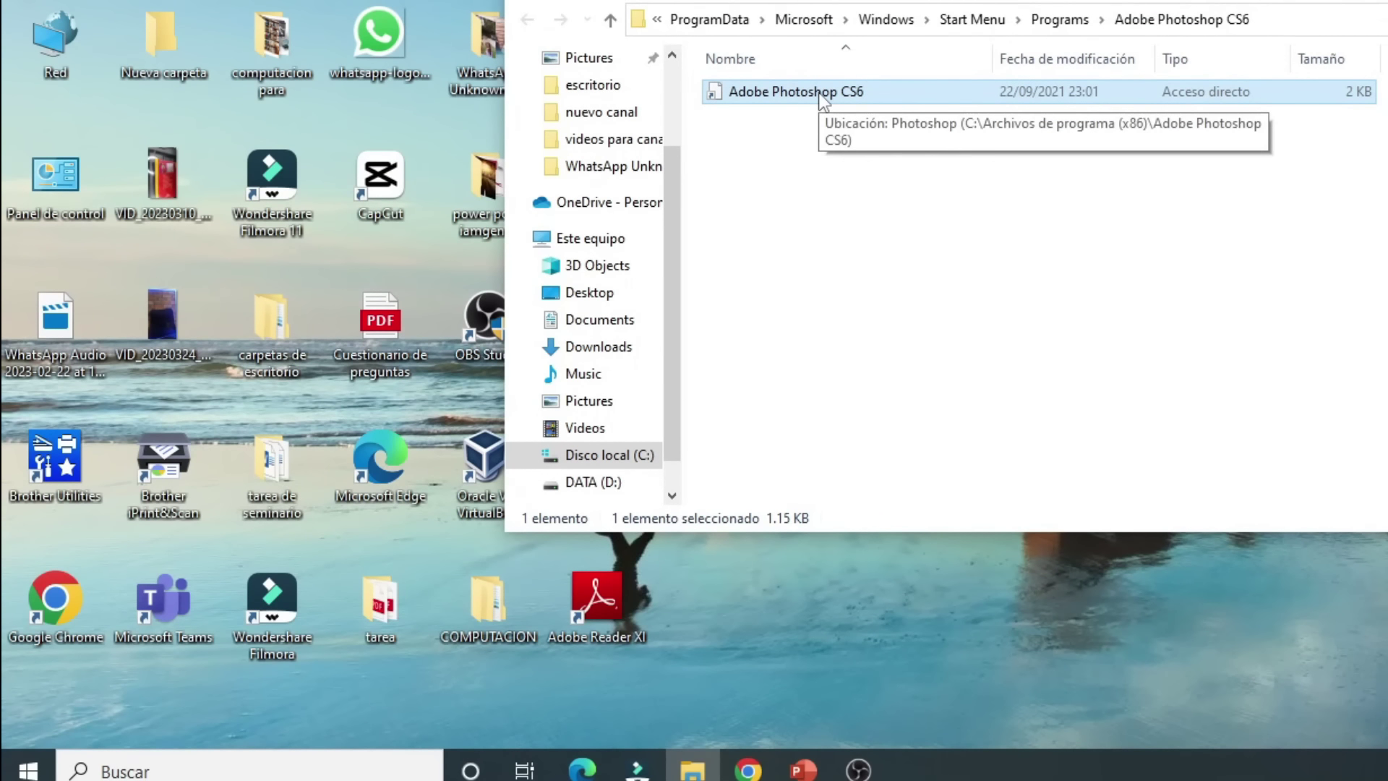
- Create a desktop shortcut to Adobe Photoshop CS6 from its program folder and close the folder window
right_click(823, 99)
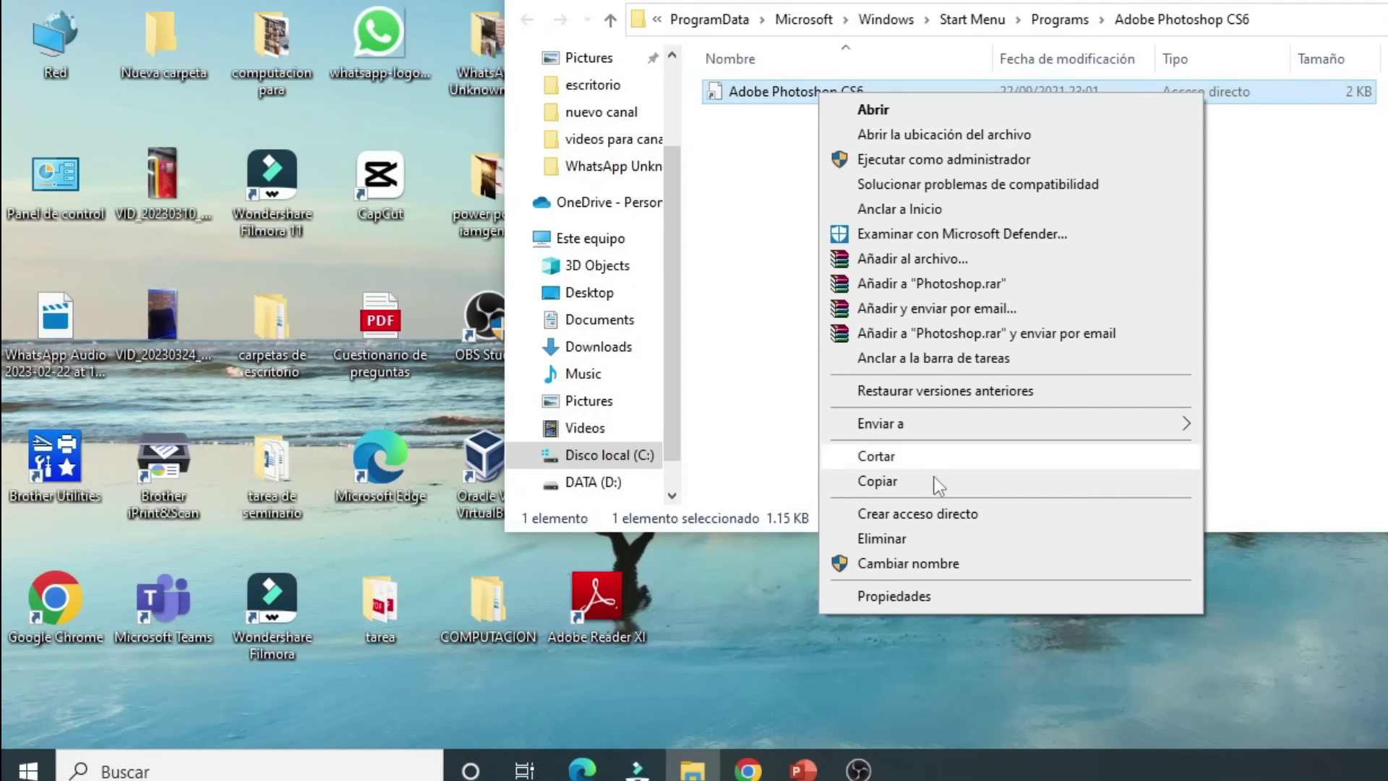
click(947, 514)
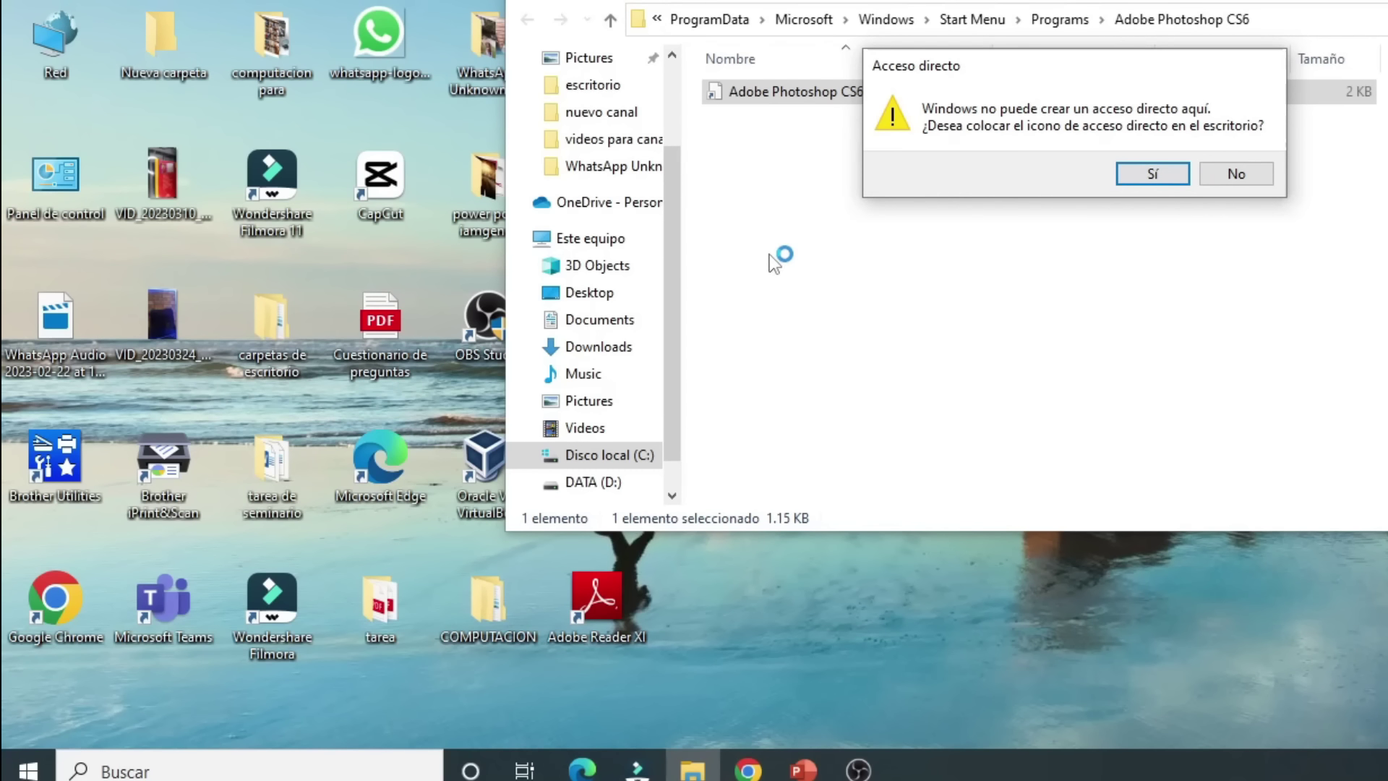
click(1153, 180)
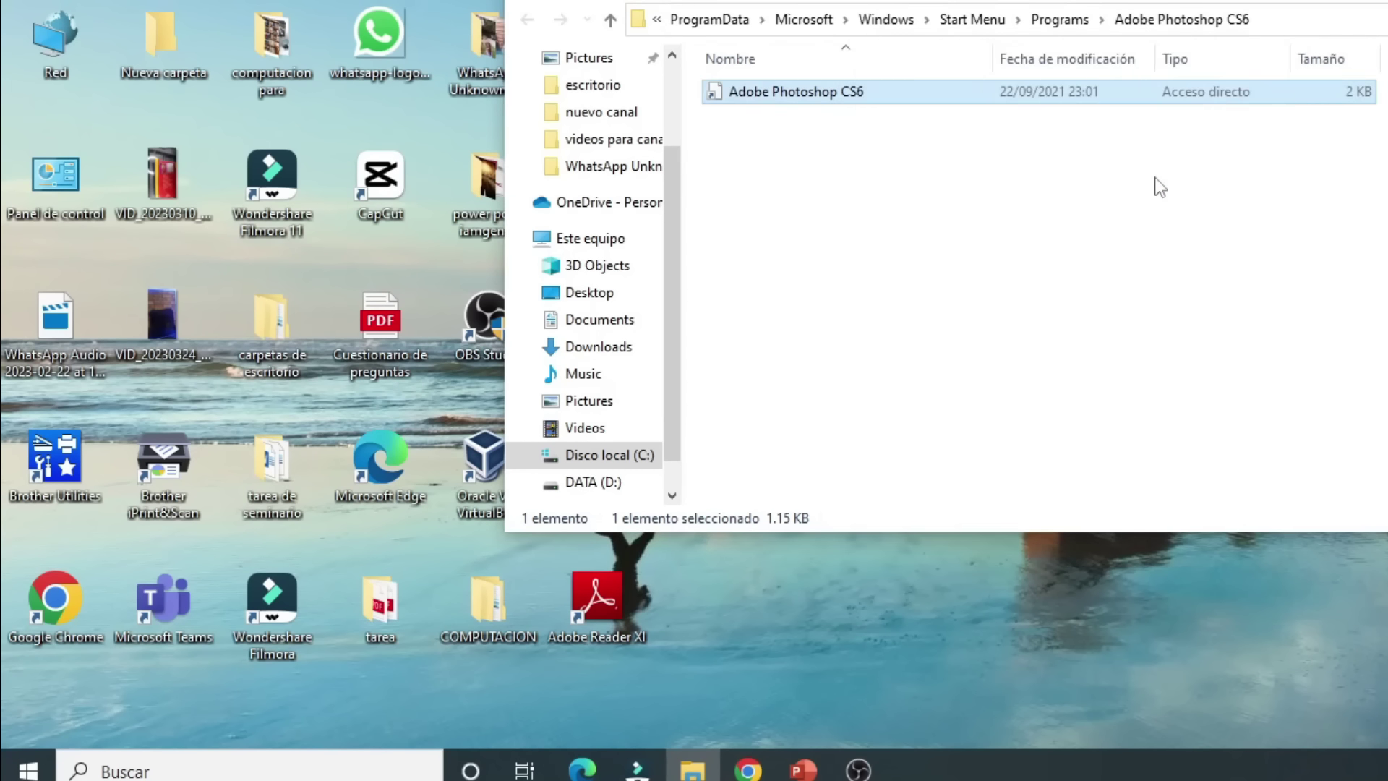
key(alt+F4)
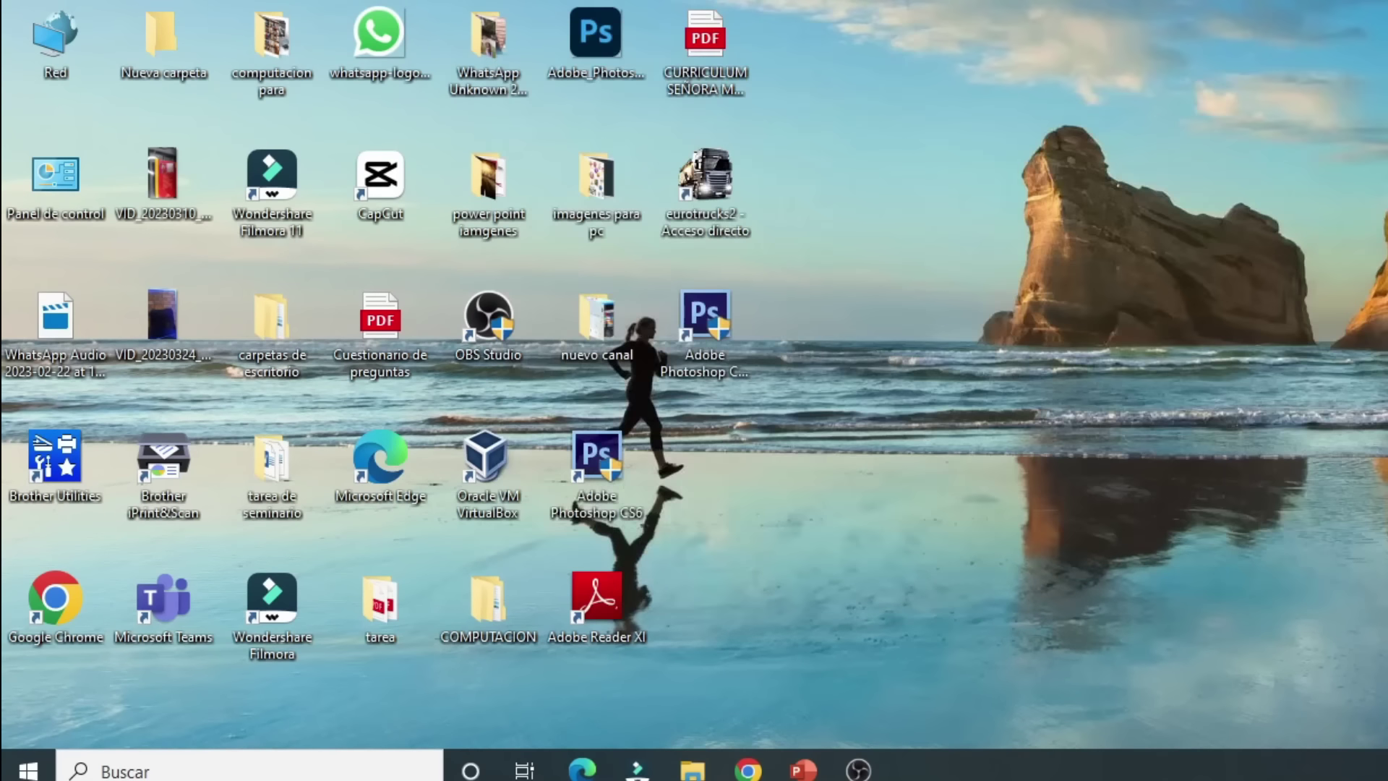
- Launch Photoshop from the new "Adobe Photoshop CS6 (2)" desktop shortcut and delete that duplicate shortcut
double_click(700, 318)
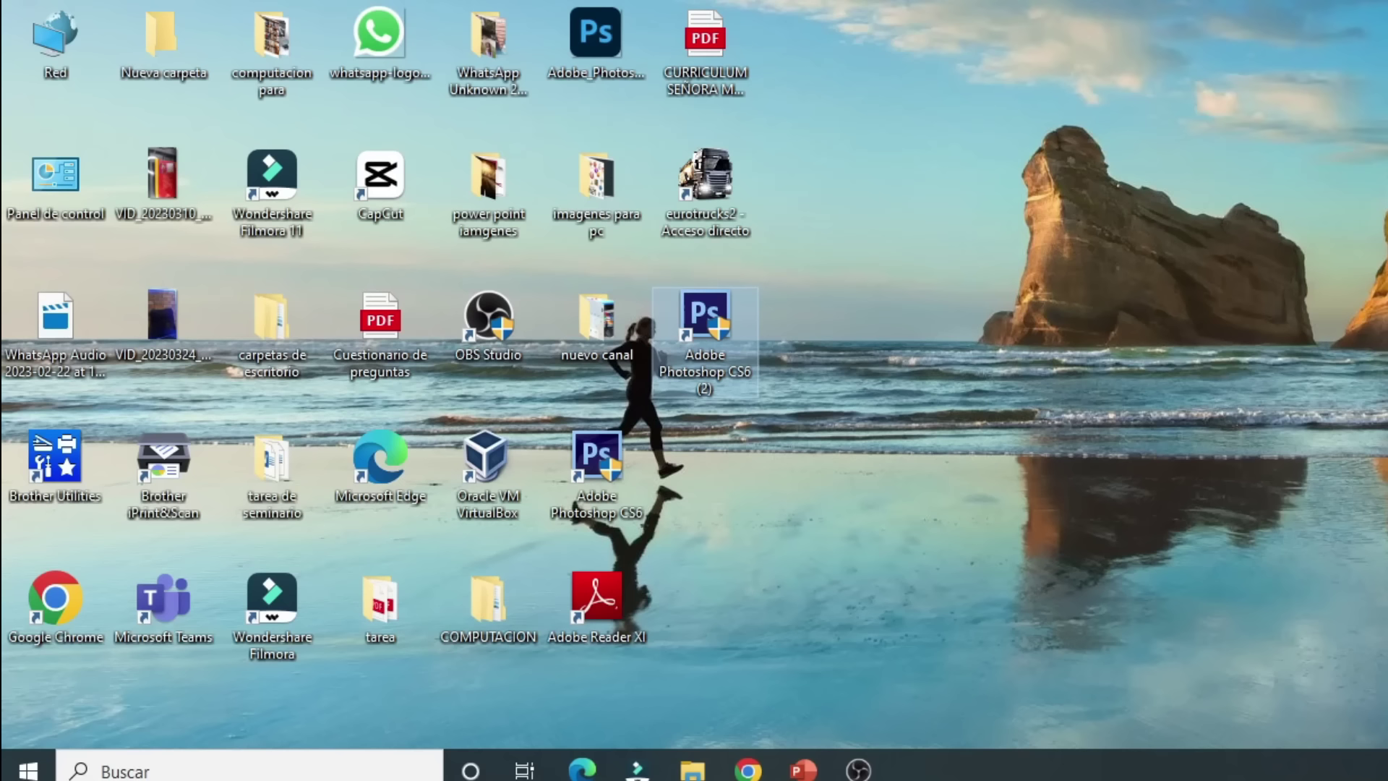
drag(643, 257, 831, 454)
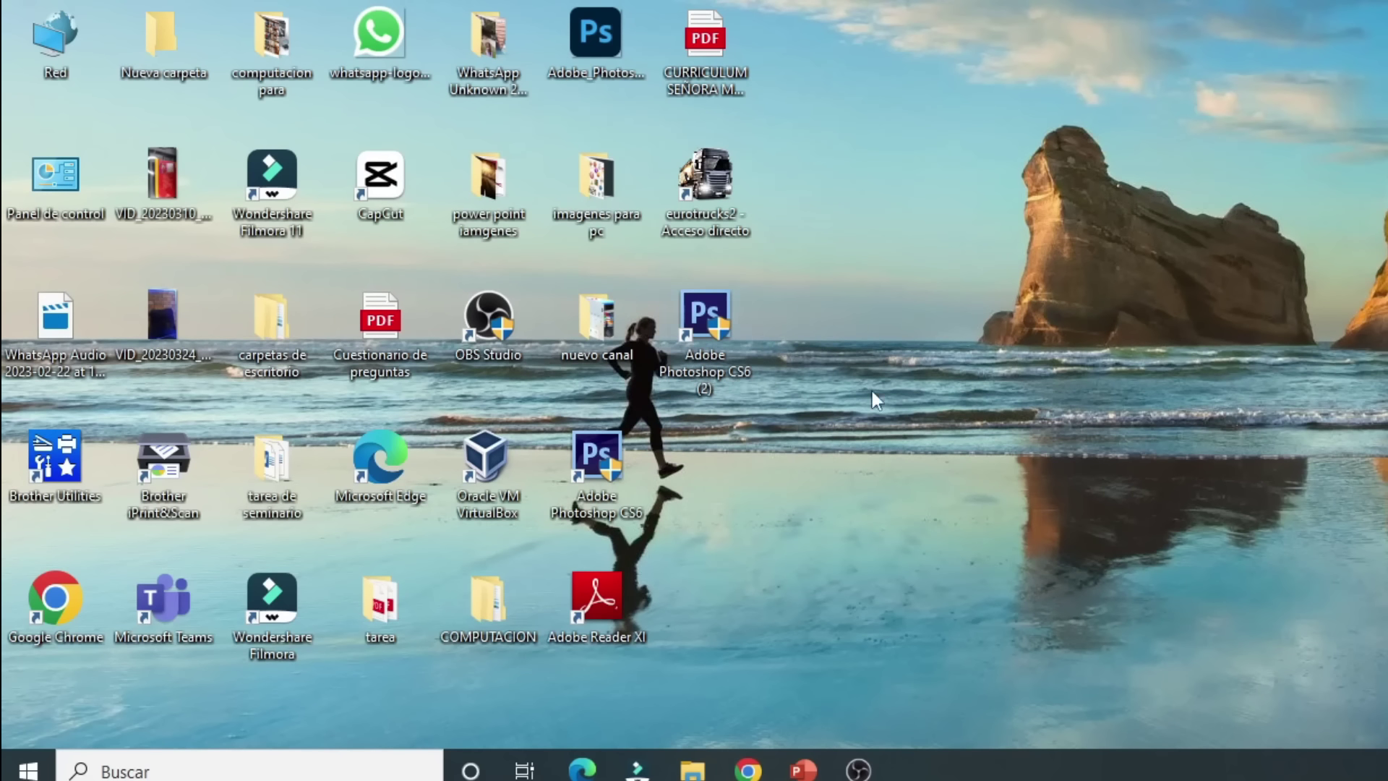
click(698, 311)
key(Delete)
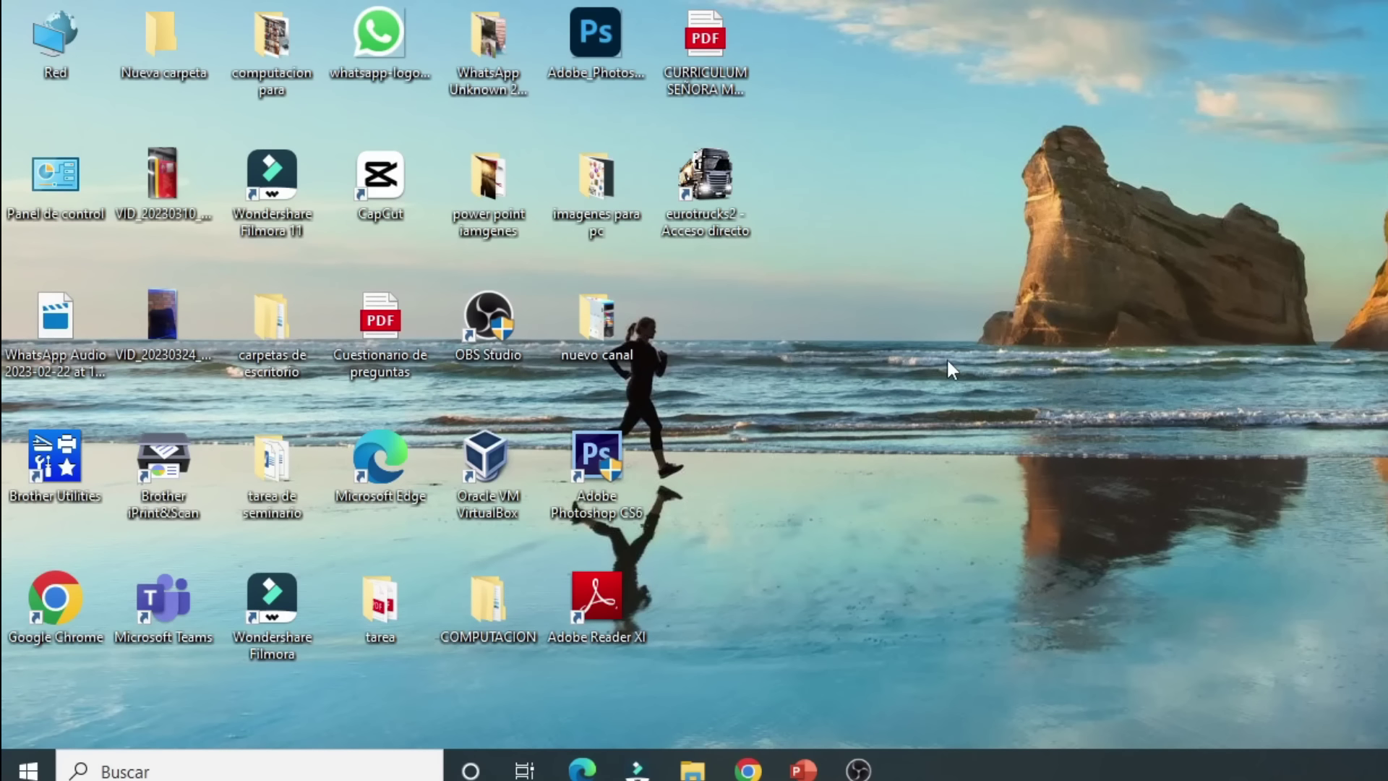
- Look through the alphabetical list of installed programs in the Start menu, then close it
click(28, 768)
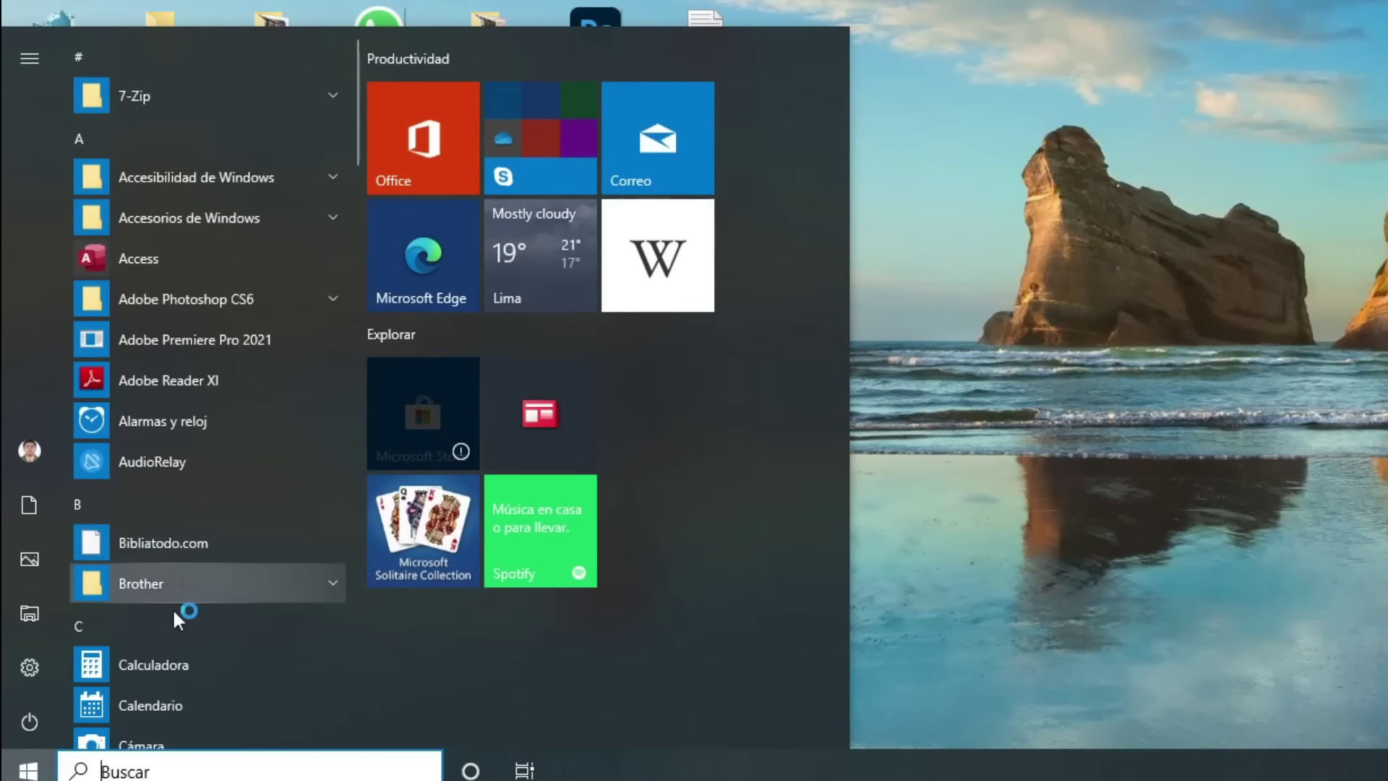
scroll(192, 311, down, 3)
scroll(206, 355, down, 5)
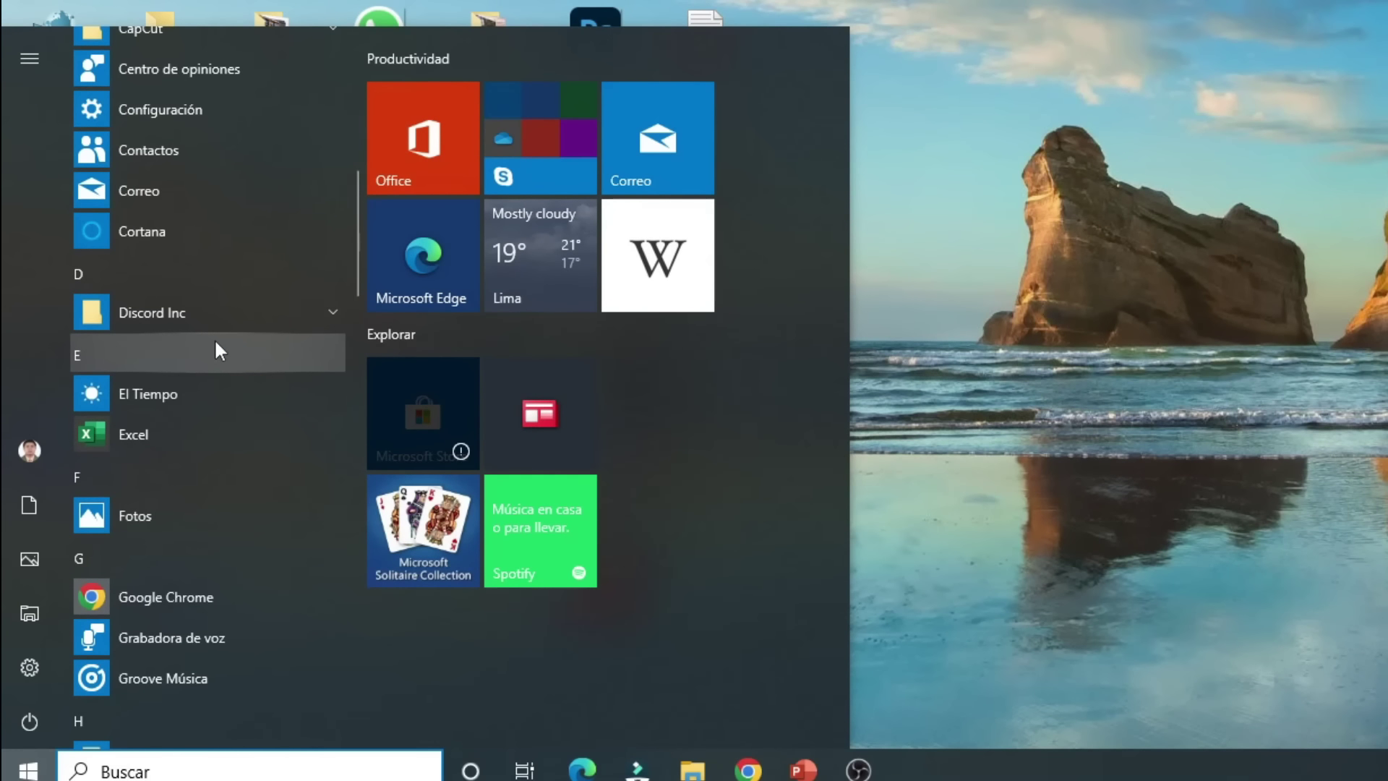
drag(359, 210, 357, 170)
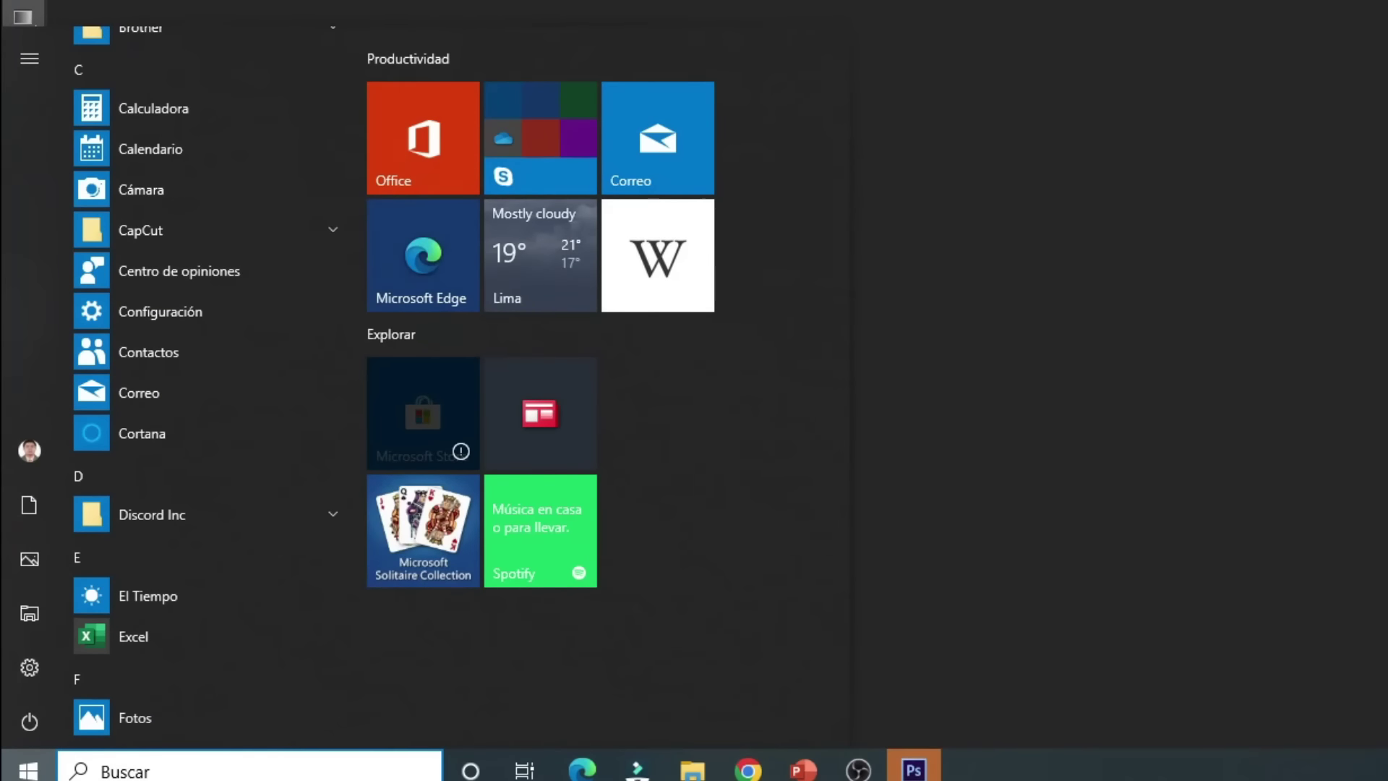
click(1235, 373)
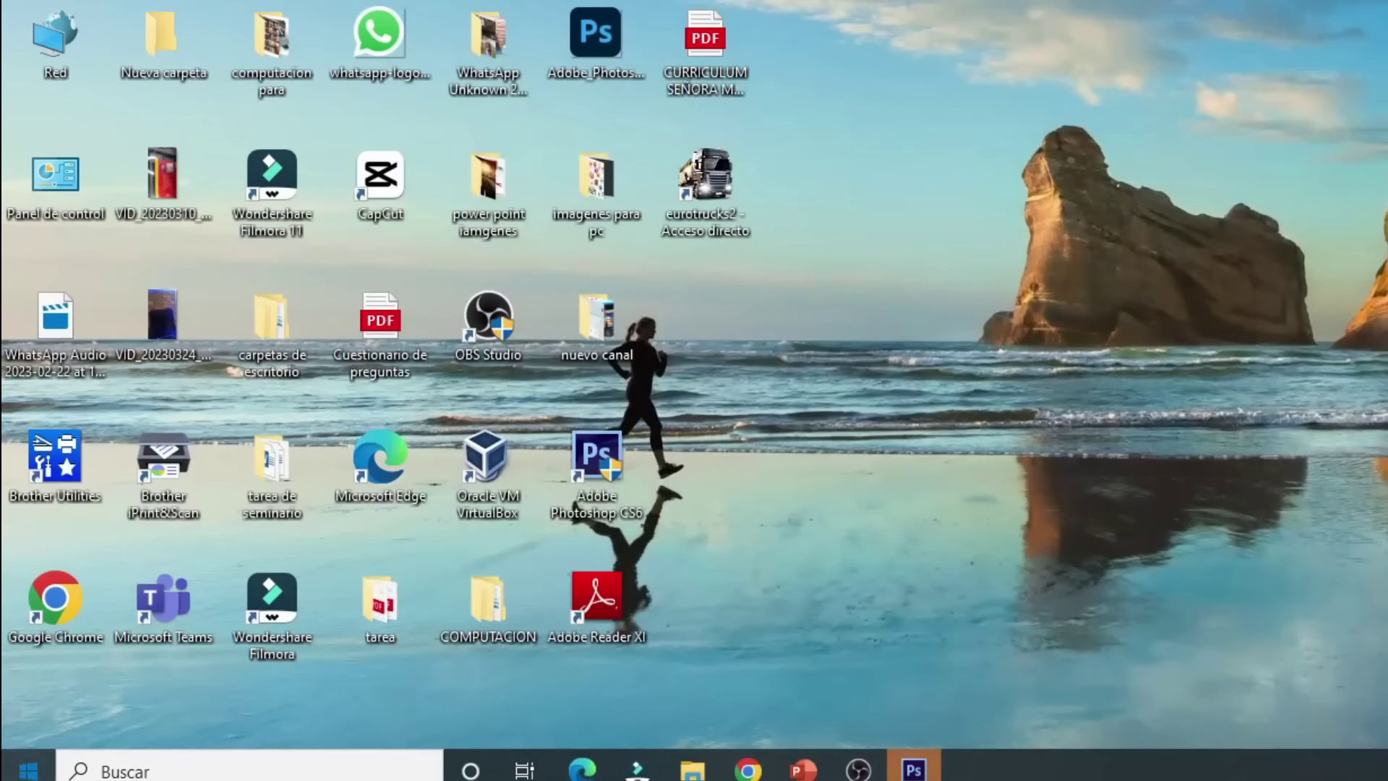
click(28, 769)
scroll(228, 506, down, 10)
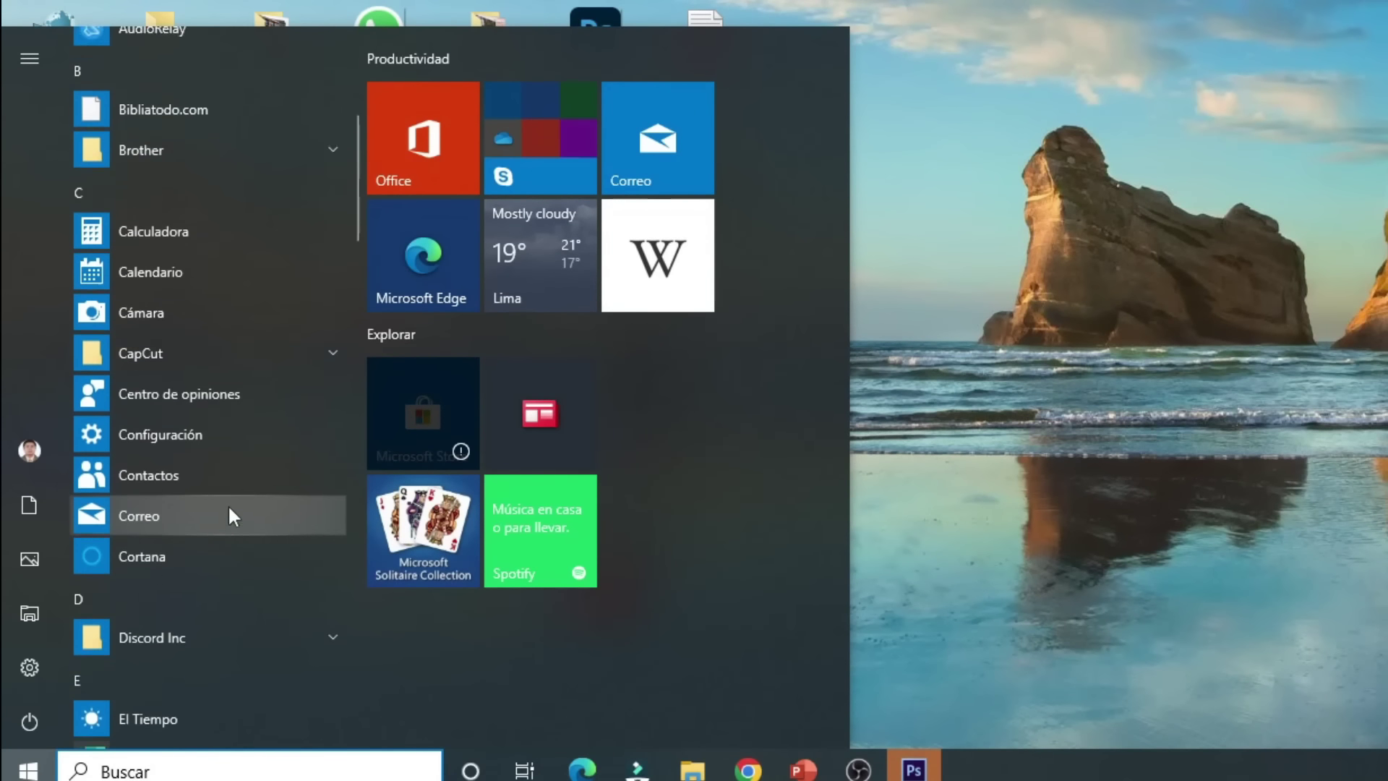
scroll(228, 507, down, 10)
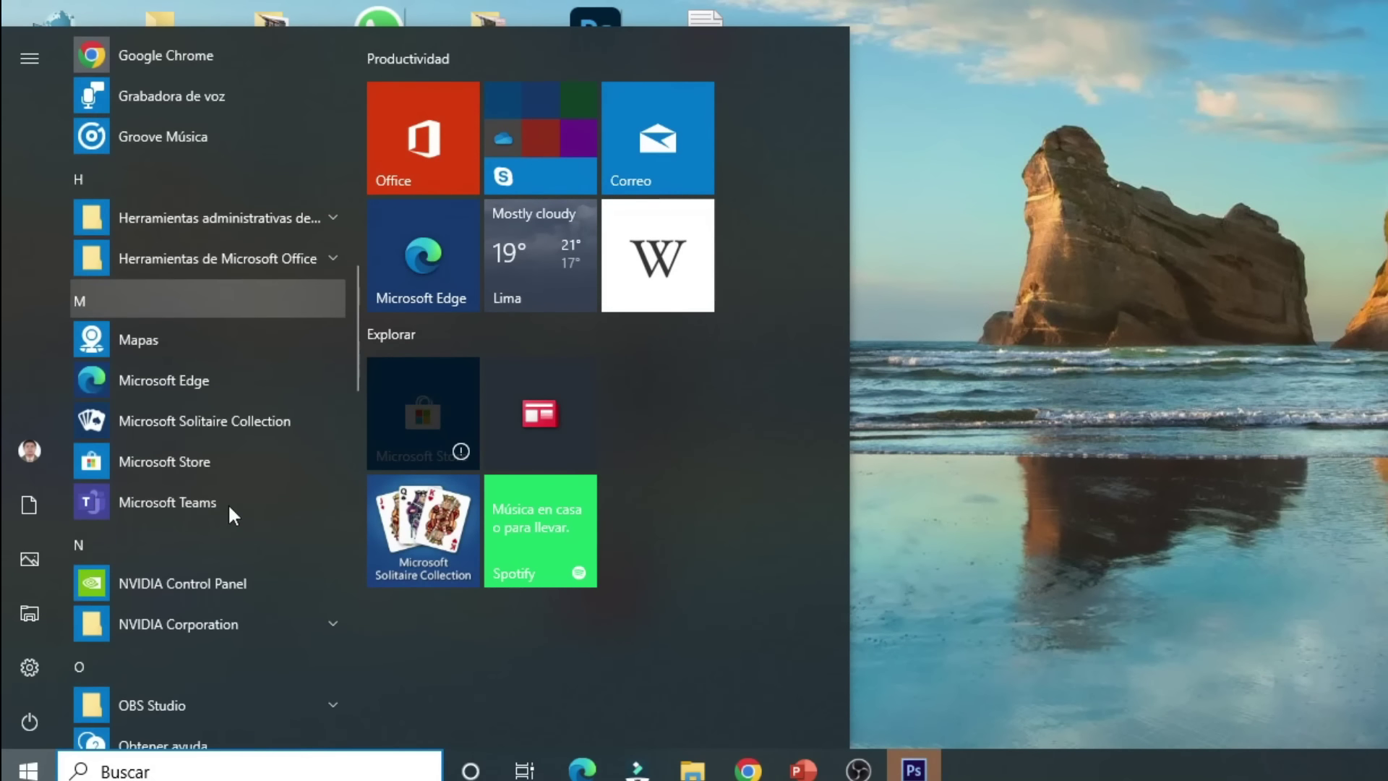
scroll(228, 502, down, 2)
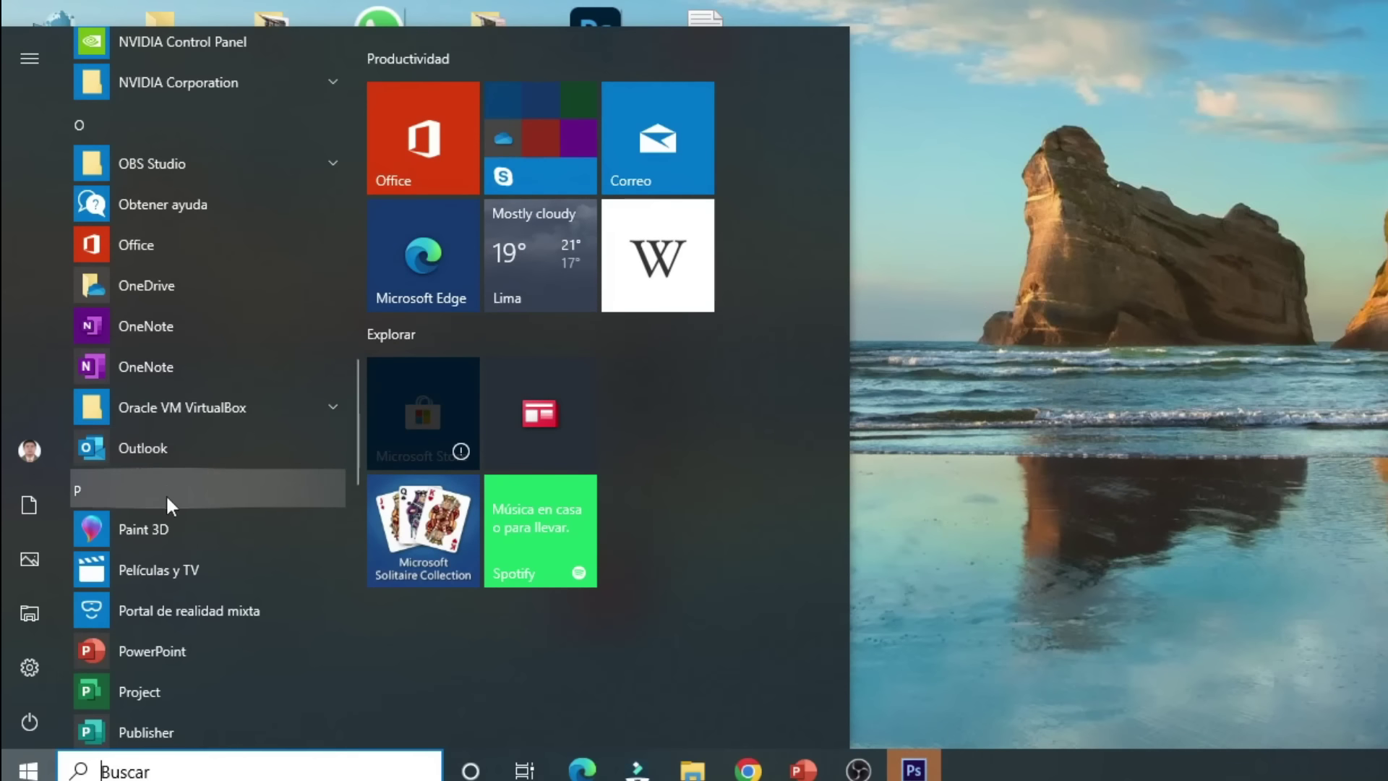
scroll(164, 698, down, 5)
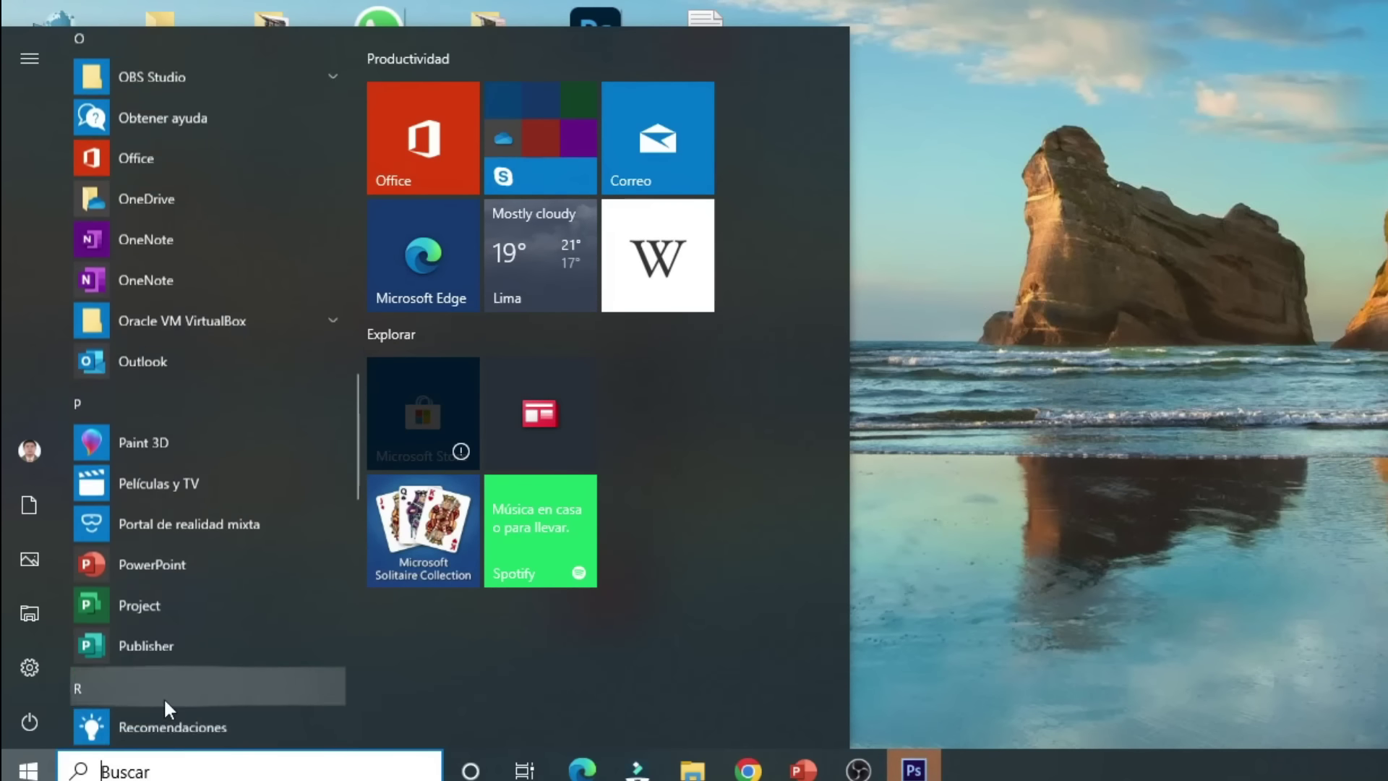
scroll(167, 665, down, 5)
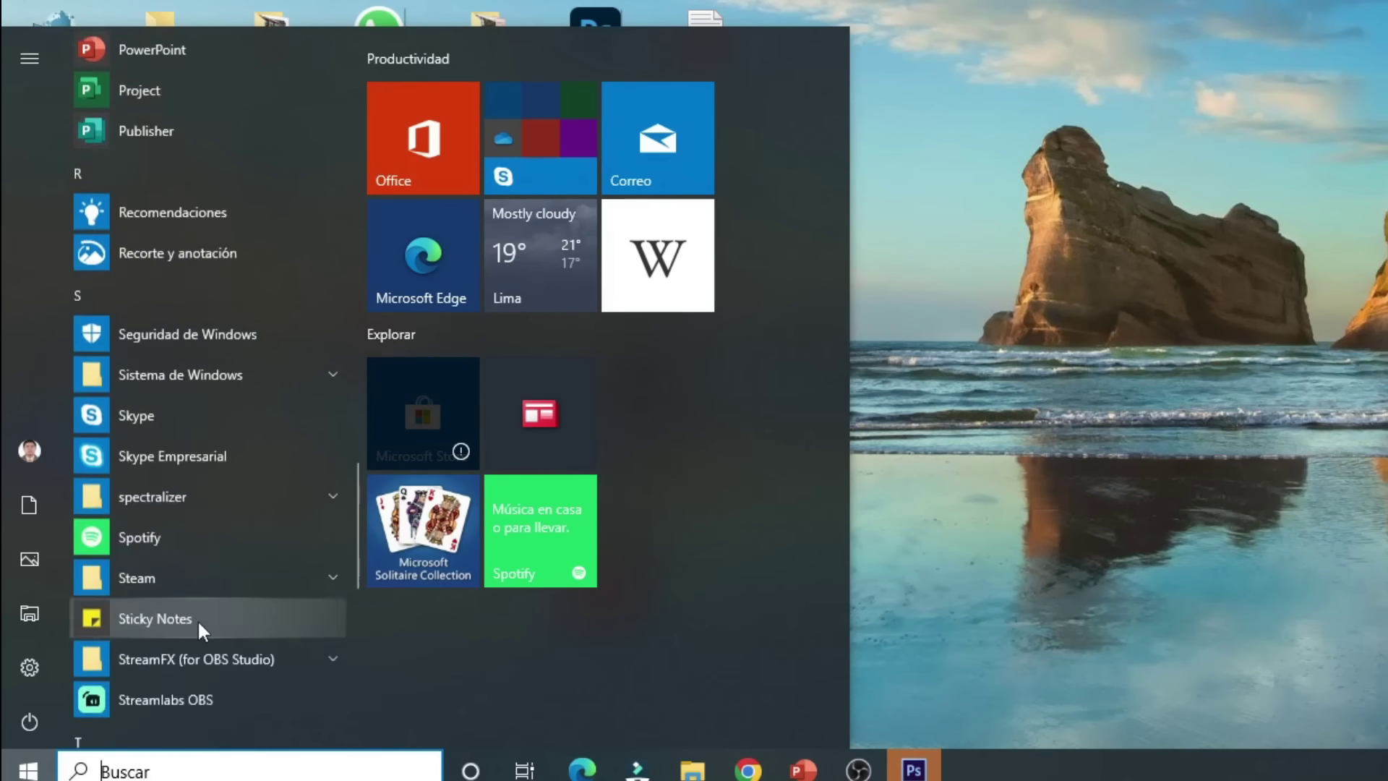
scroll(197, 593, up, 7)
scroll(198, 575, up, 15)
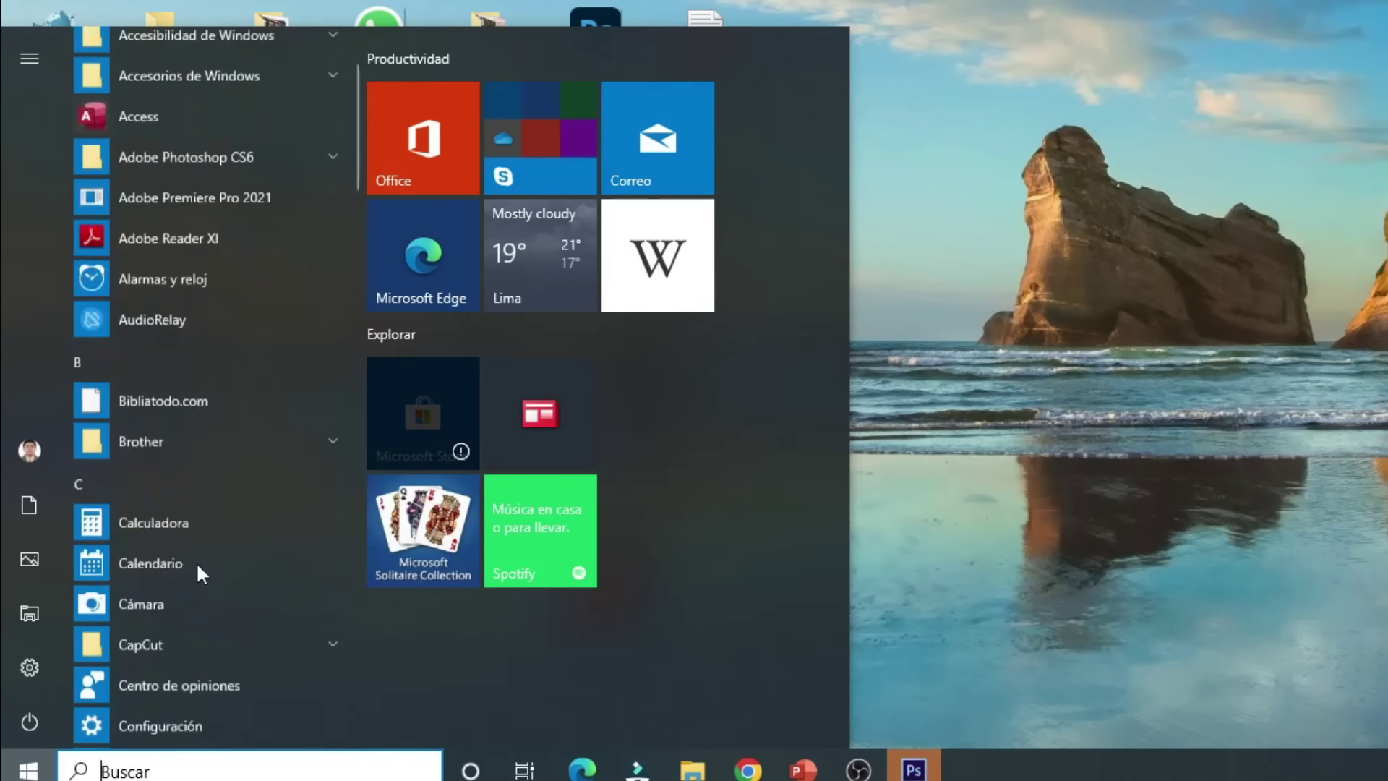
click(28, 769)
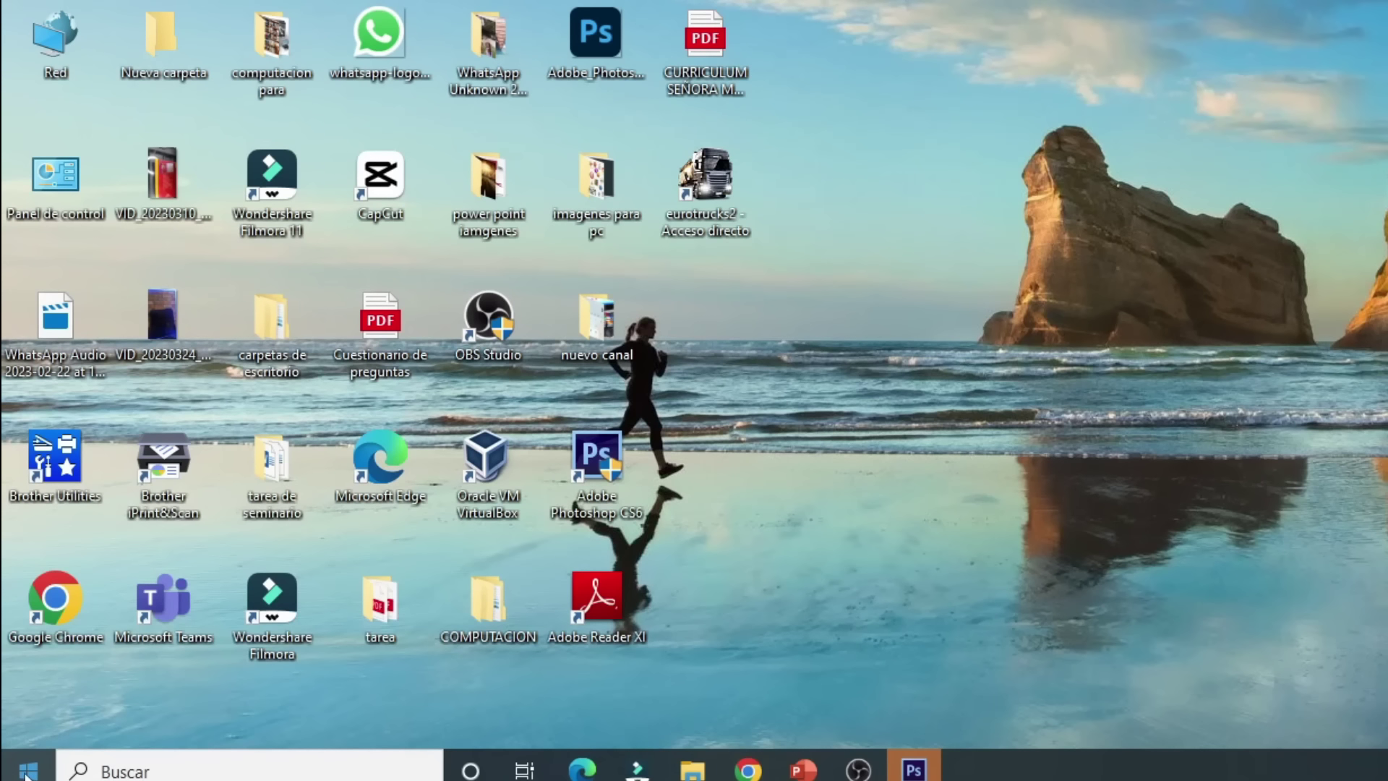
- Start Microsoft Word by executing WINWORD.EXE from the Windows Run dialog
right_click(28, 772)
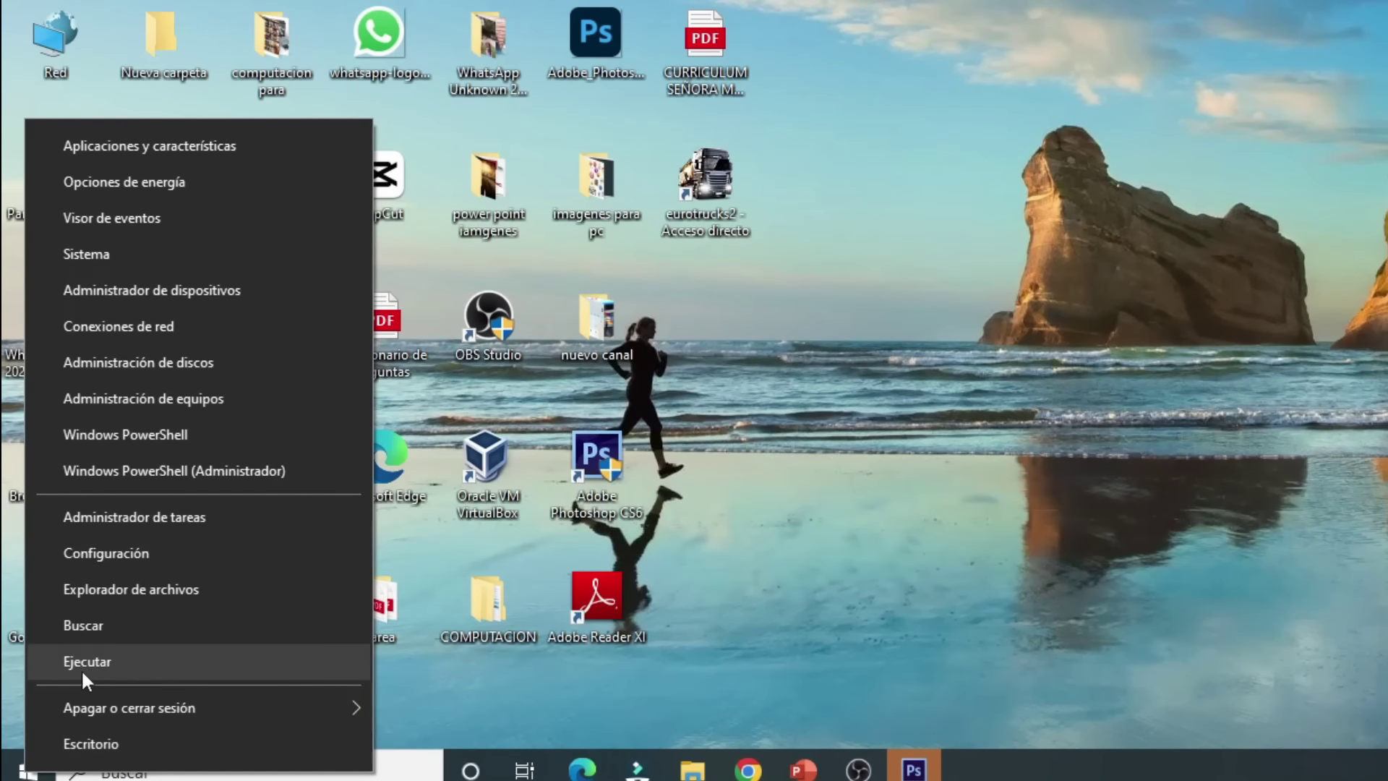
click(124, 656)
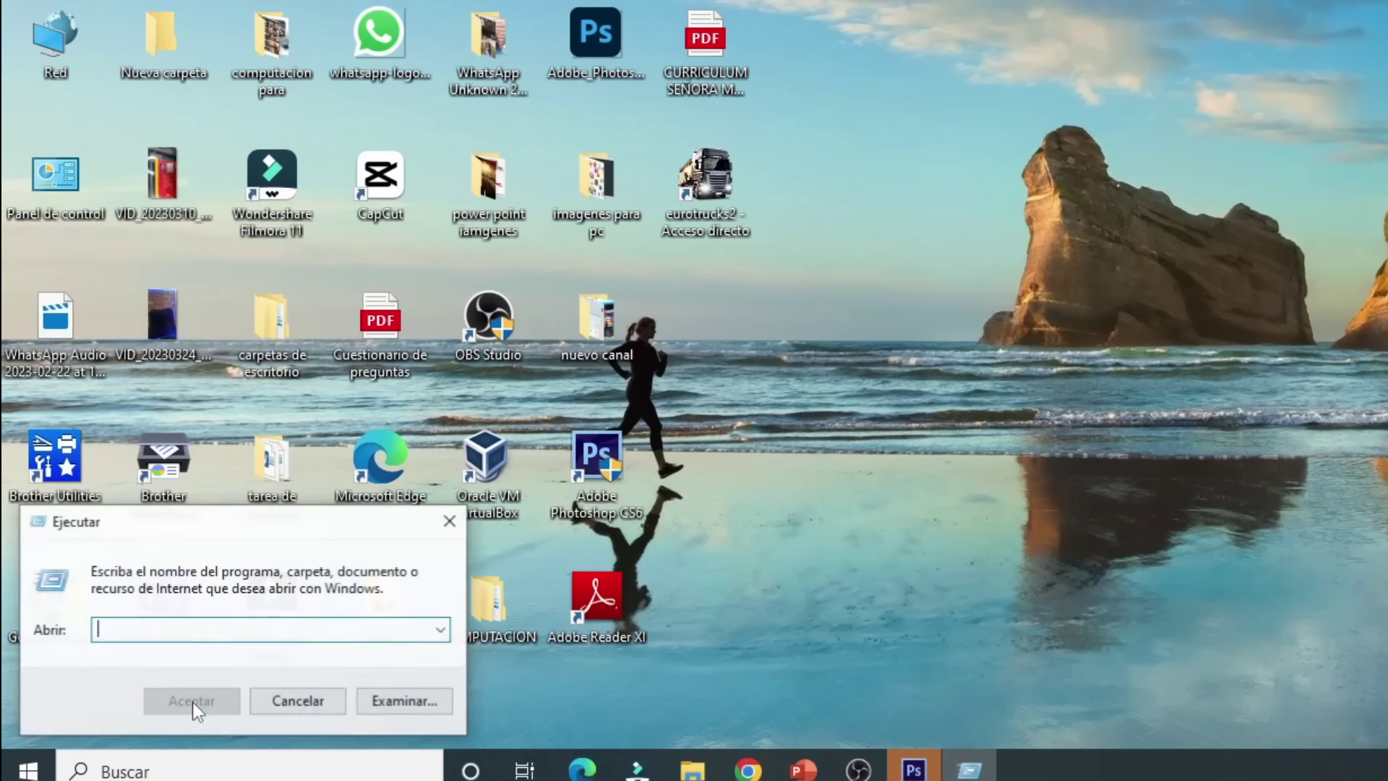
drag(481, 475, 1203, 49)
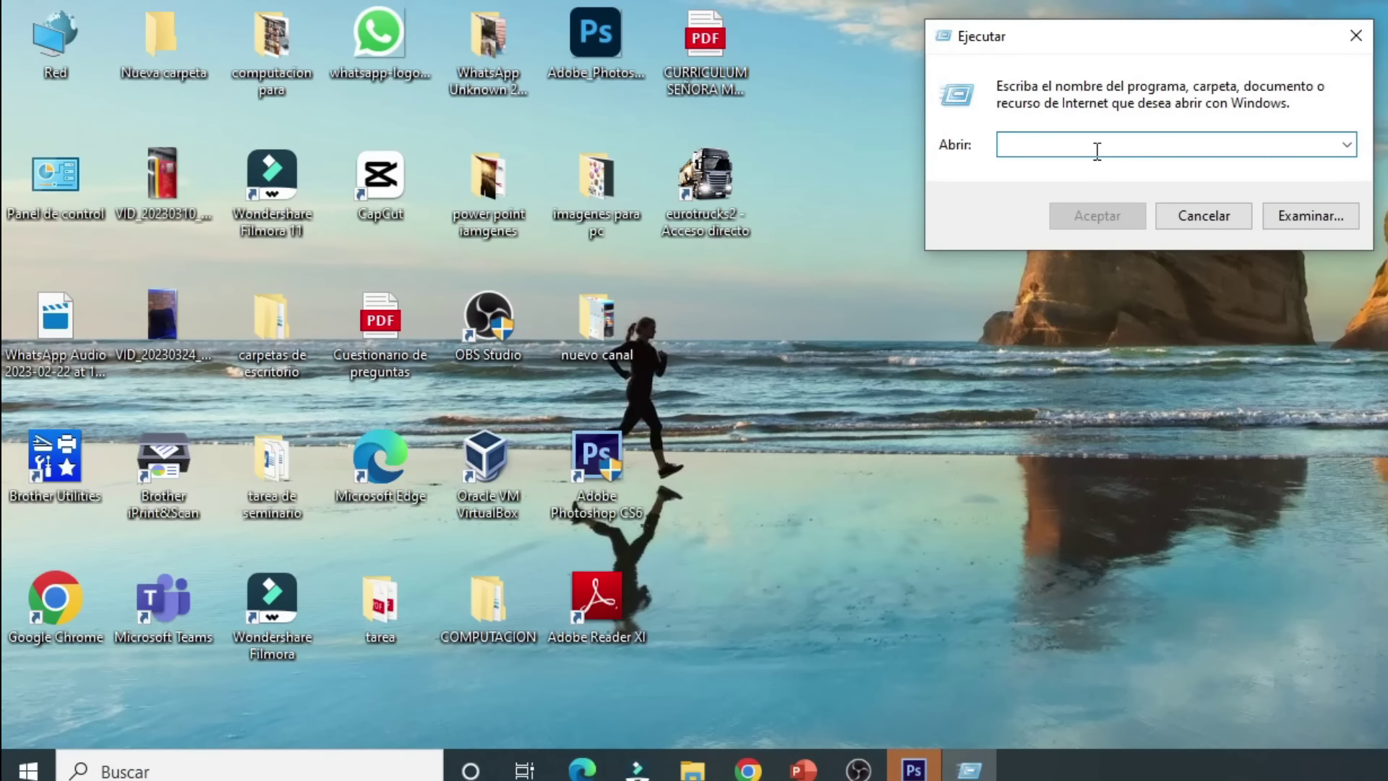
text(WI)
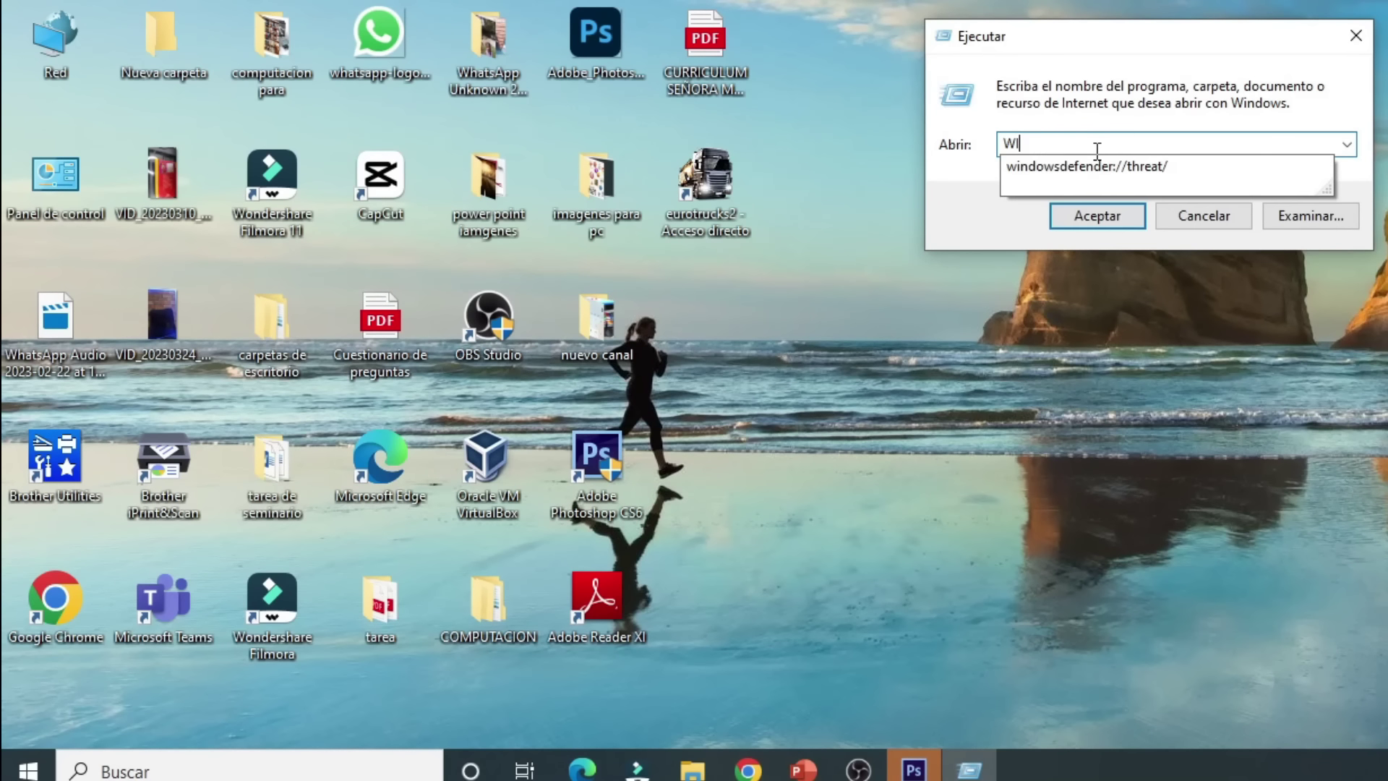
text(NWORD)
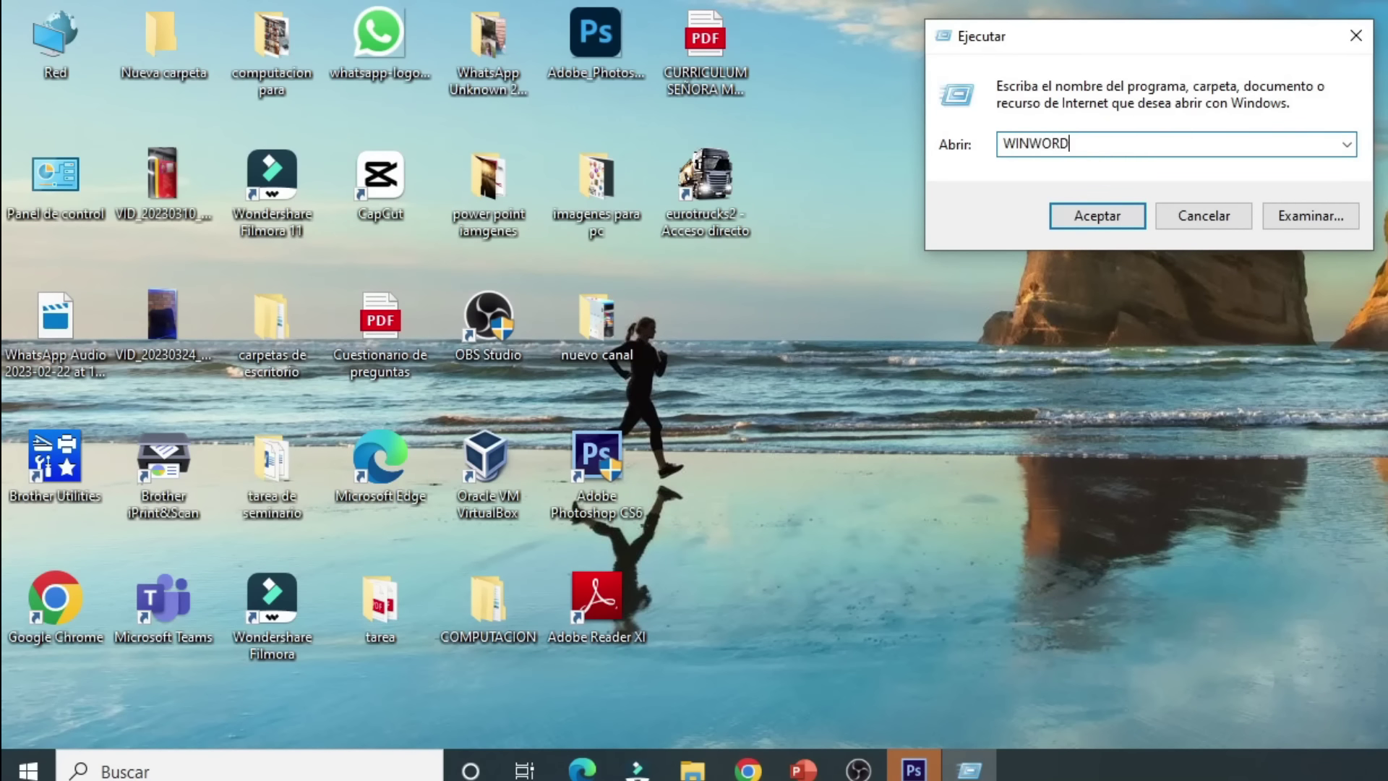
text(.EXE)
click(1094, 217)
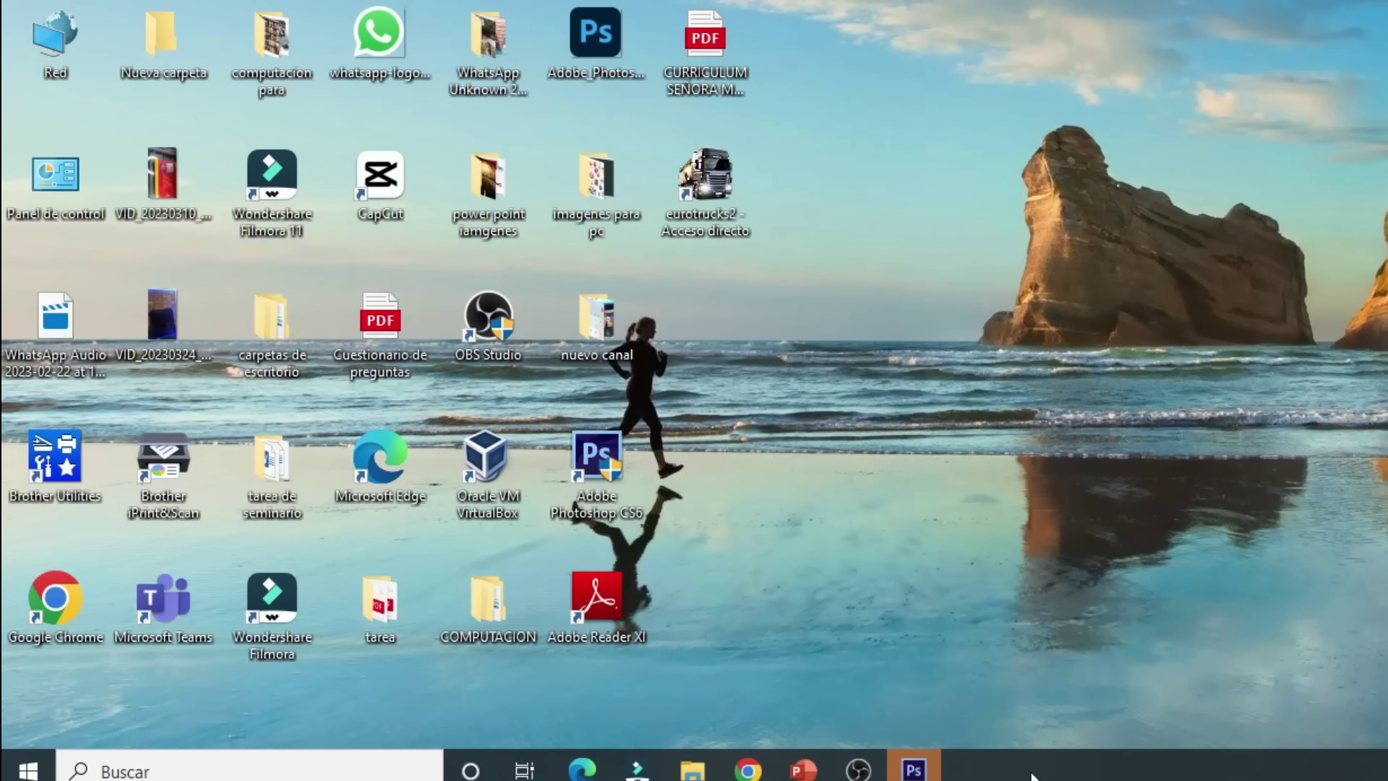
- Bring up the Run dialog again, enter POWERPNT.EXE as the command, and clear the entry
right_click(27, 768)
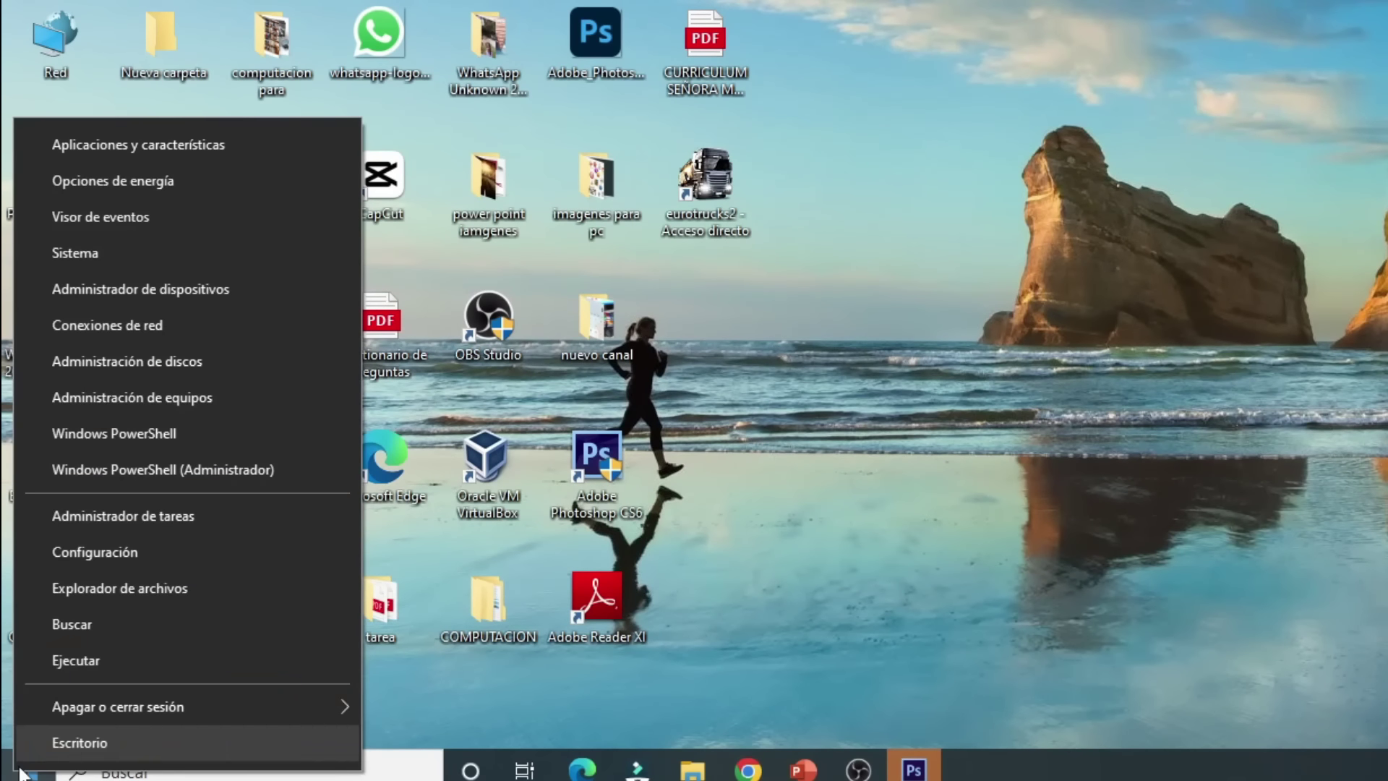
click(96, 658)
drag(370, 531, 1374, 171)
text(POWER)
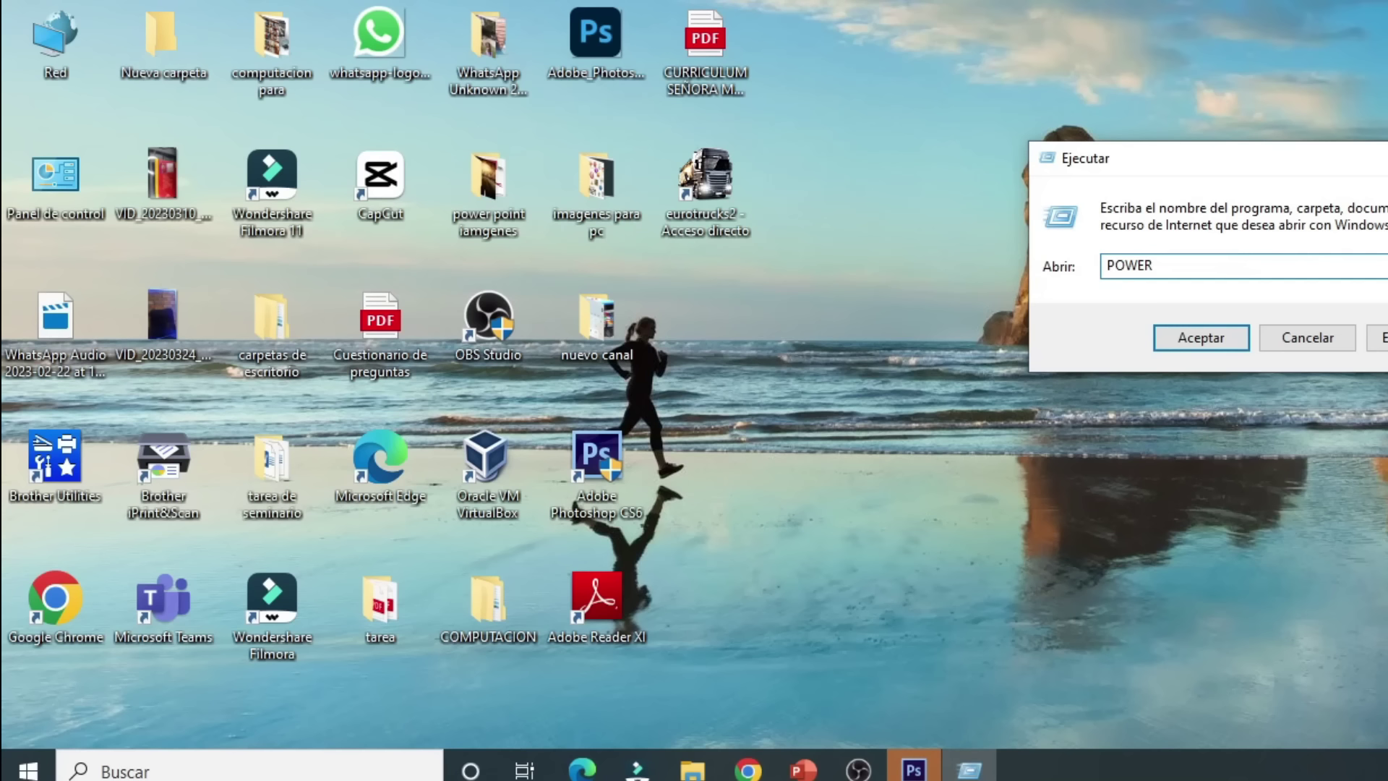
text(PNT.EXE)
drag(1225, 265, 1074, 266)
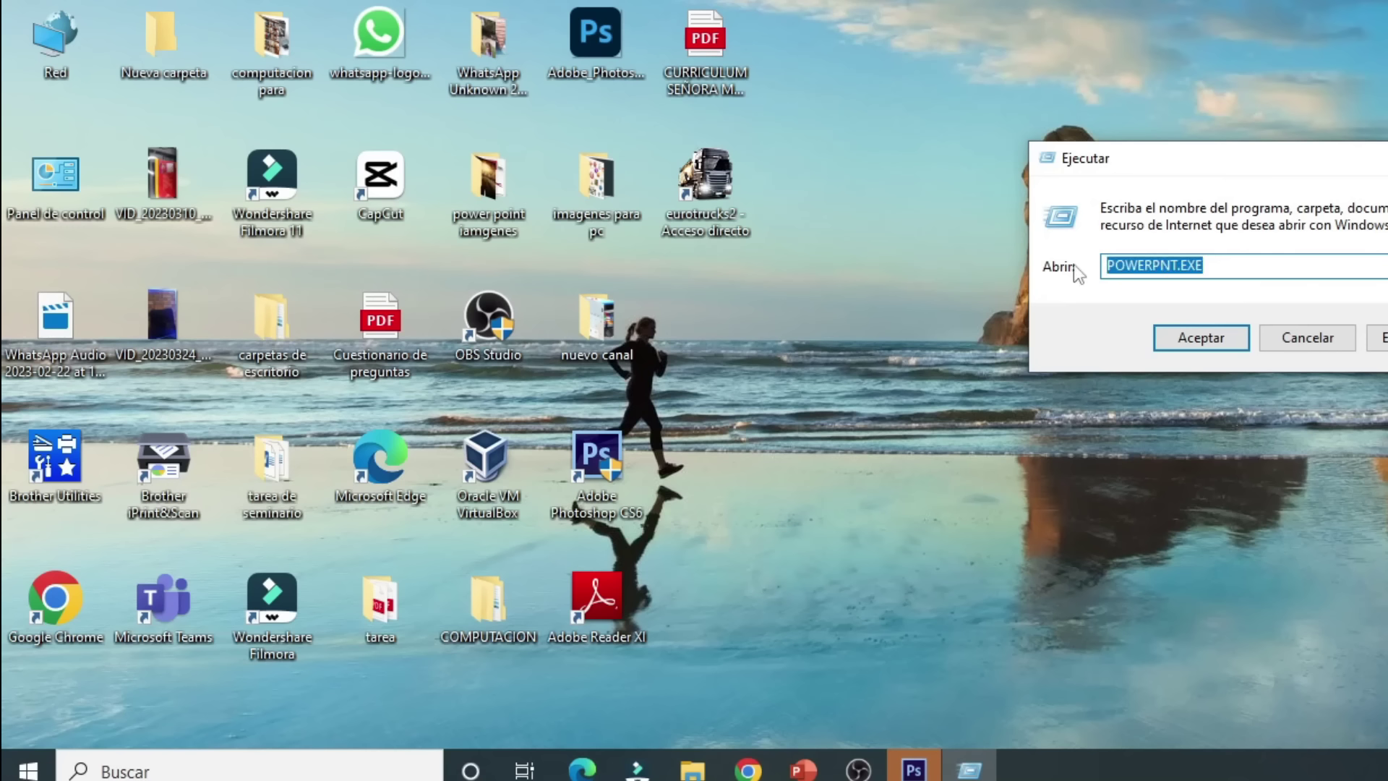
key(BackSpace)
- Open the user's temporary files folder by executing %TMP% from the Run dialog
drag(1201, 161, 1142, 126)
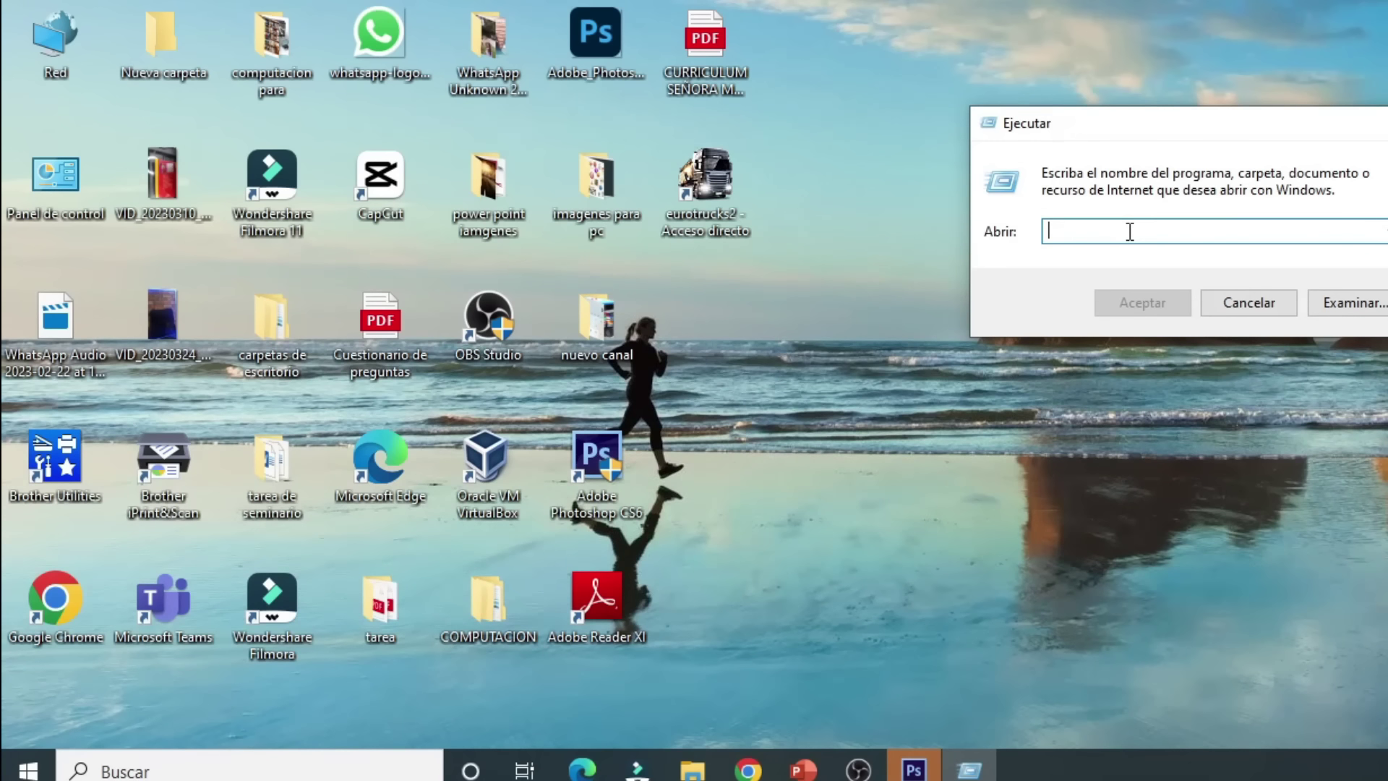
text(%)
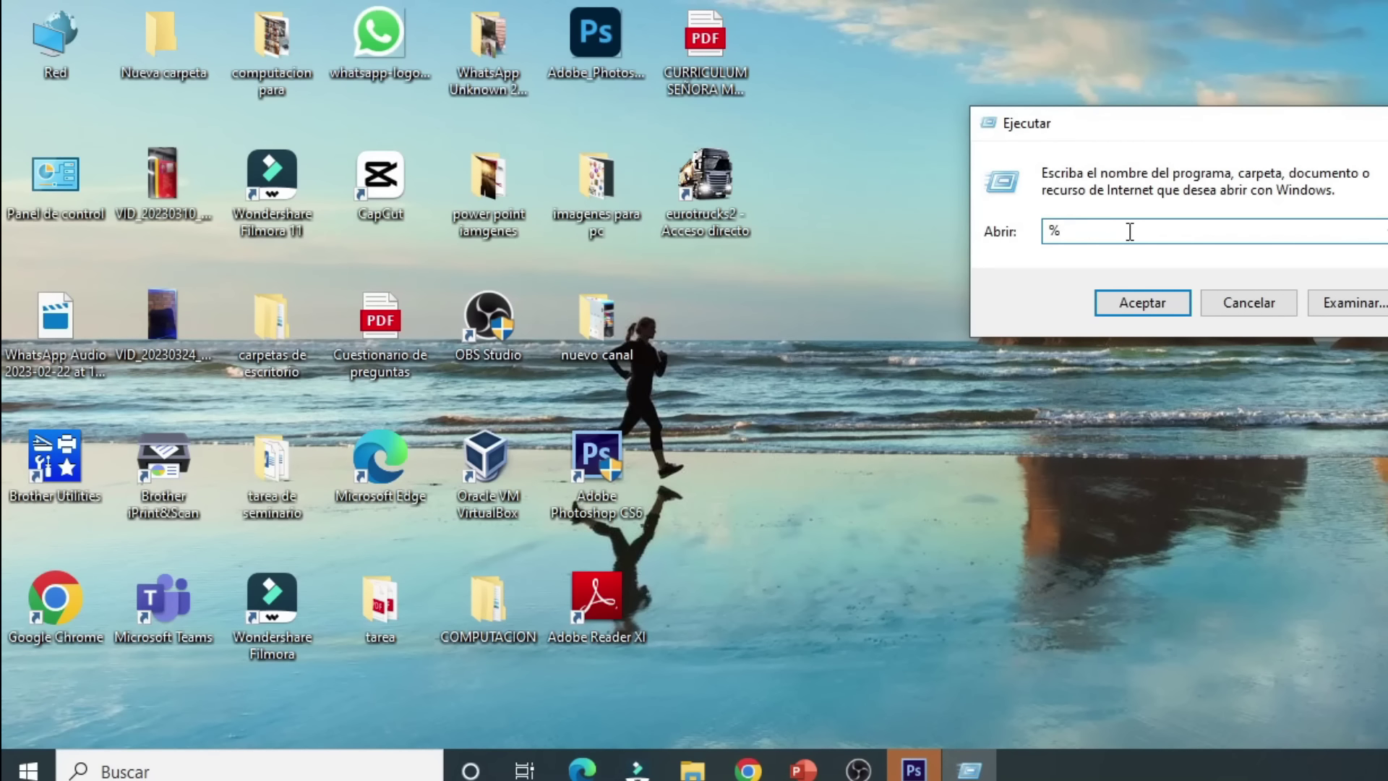
text(TMP%)
click(1146, 302)
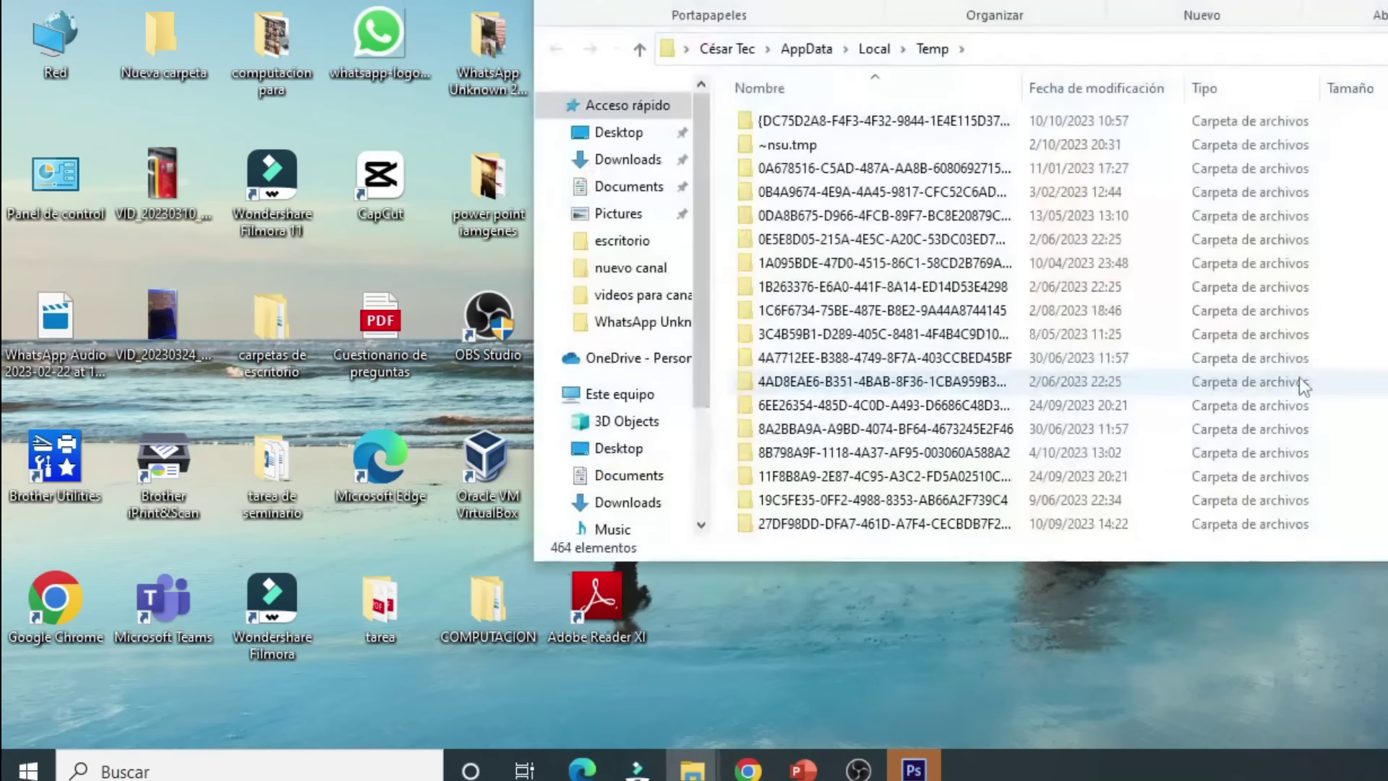
- Select all items in the Temp folder and delete them, choosing to continue for all current items
scroll(1052, 359, down, 10)
scroll(1052, 359, down, 20)
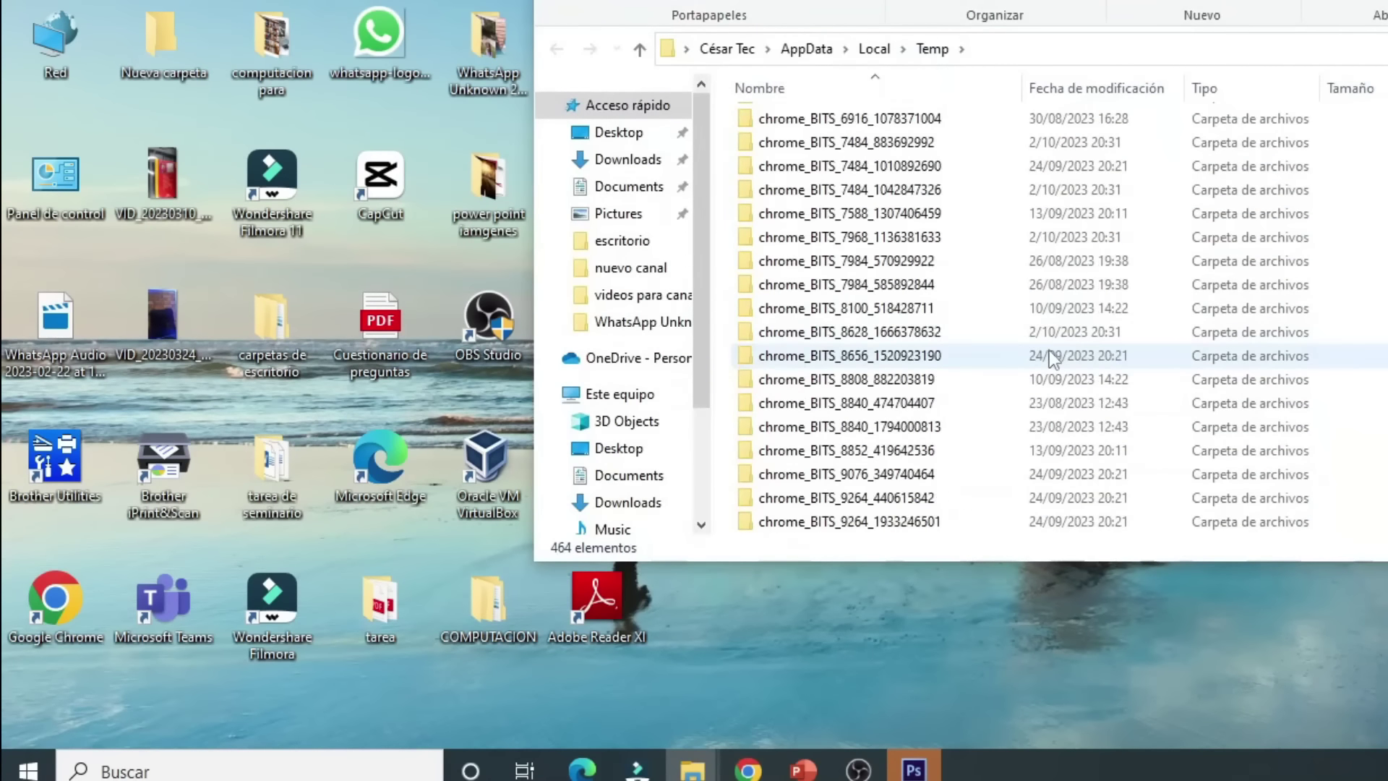
scroll(1052, 360, down, 20)
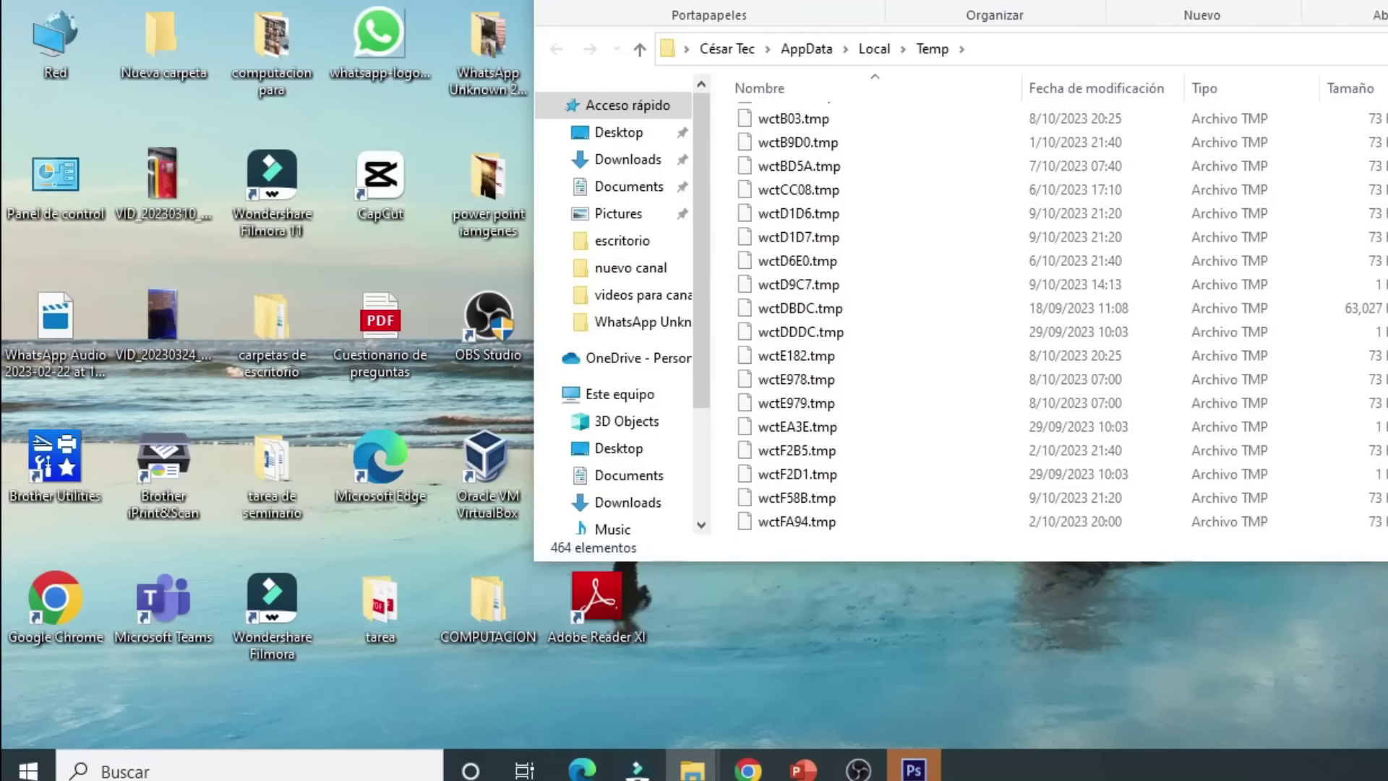
key(ctrl+a)
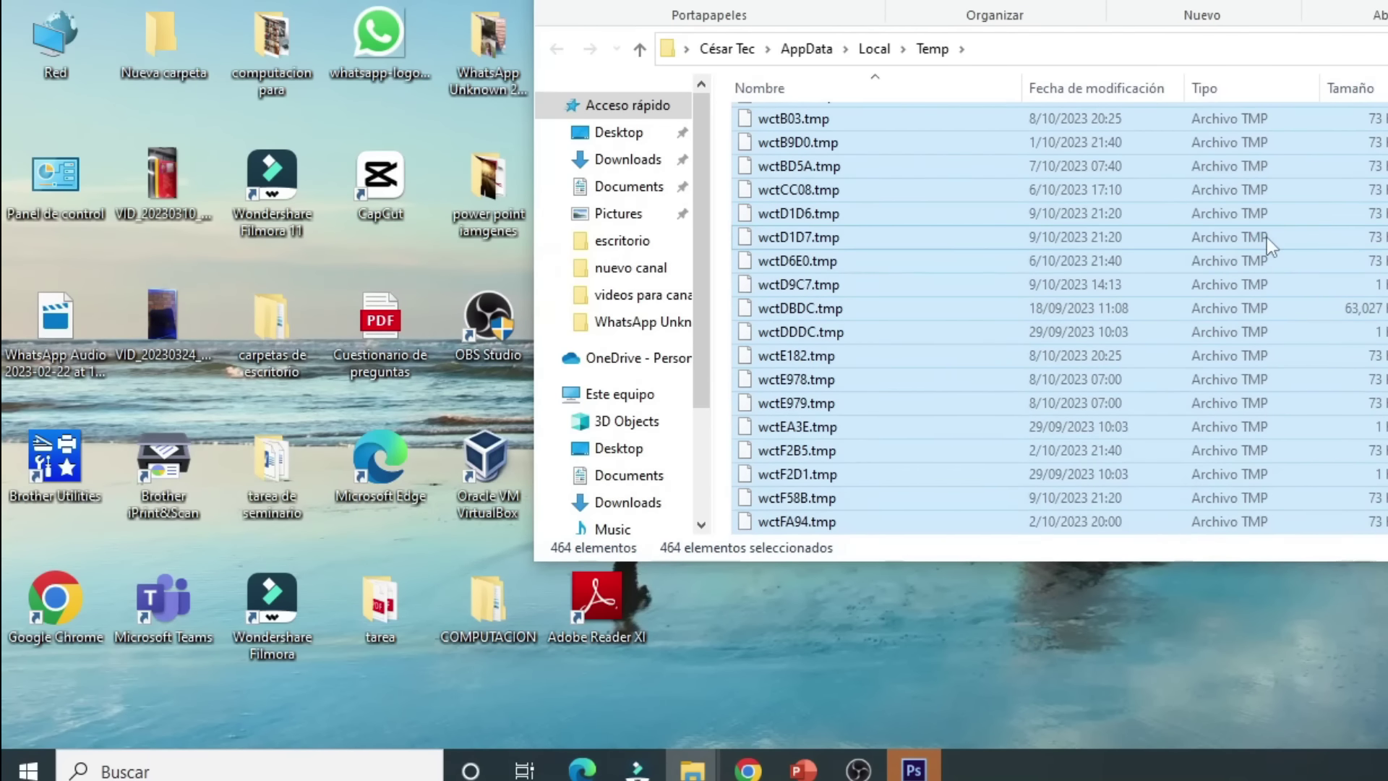
key(Delete)
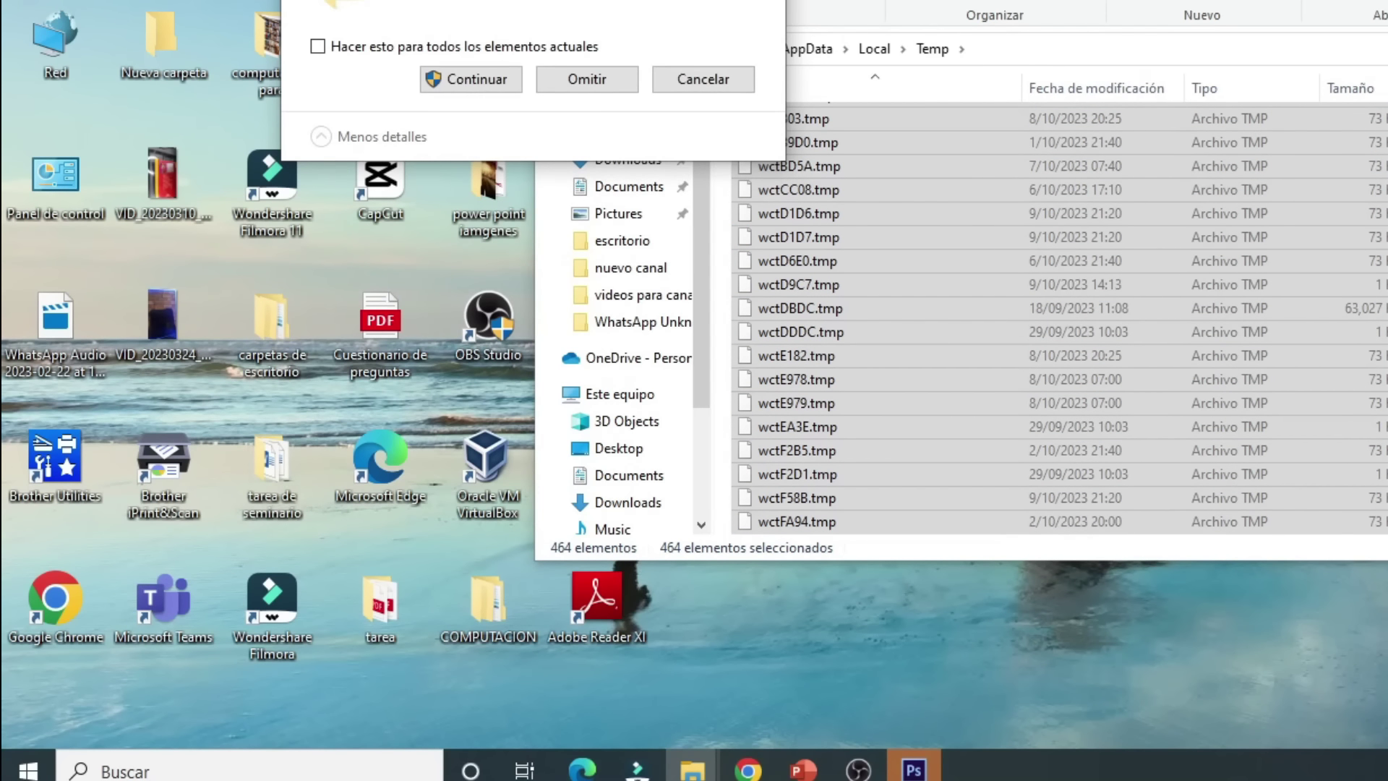
click(397, 46)
click(493, 81)
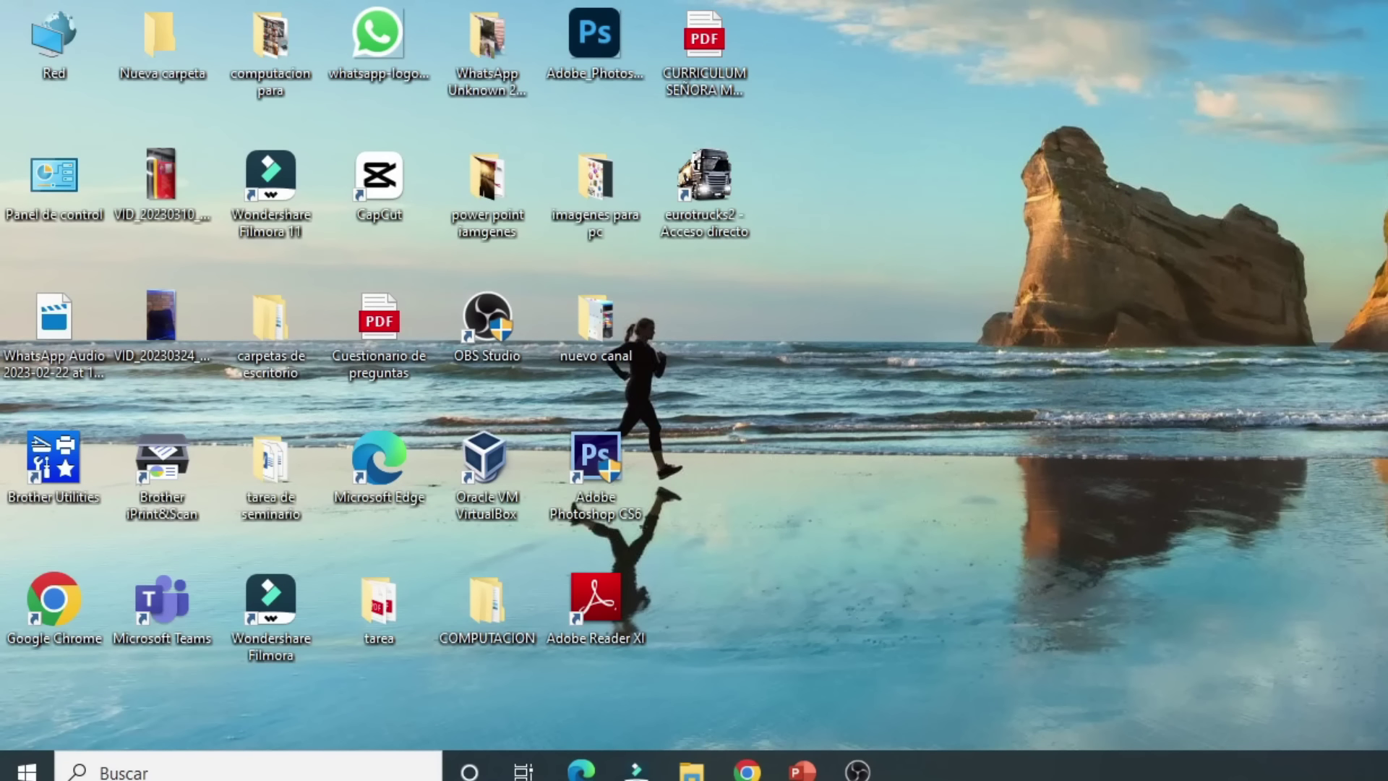
- Empty the Recycle Bin on the desktop, confirming the permanent deletion of its contents
right_click(50, 2)
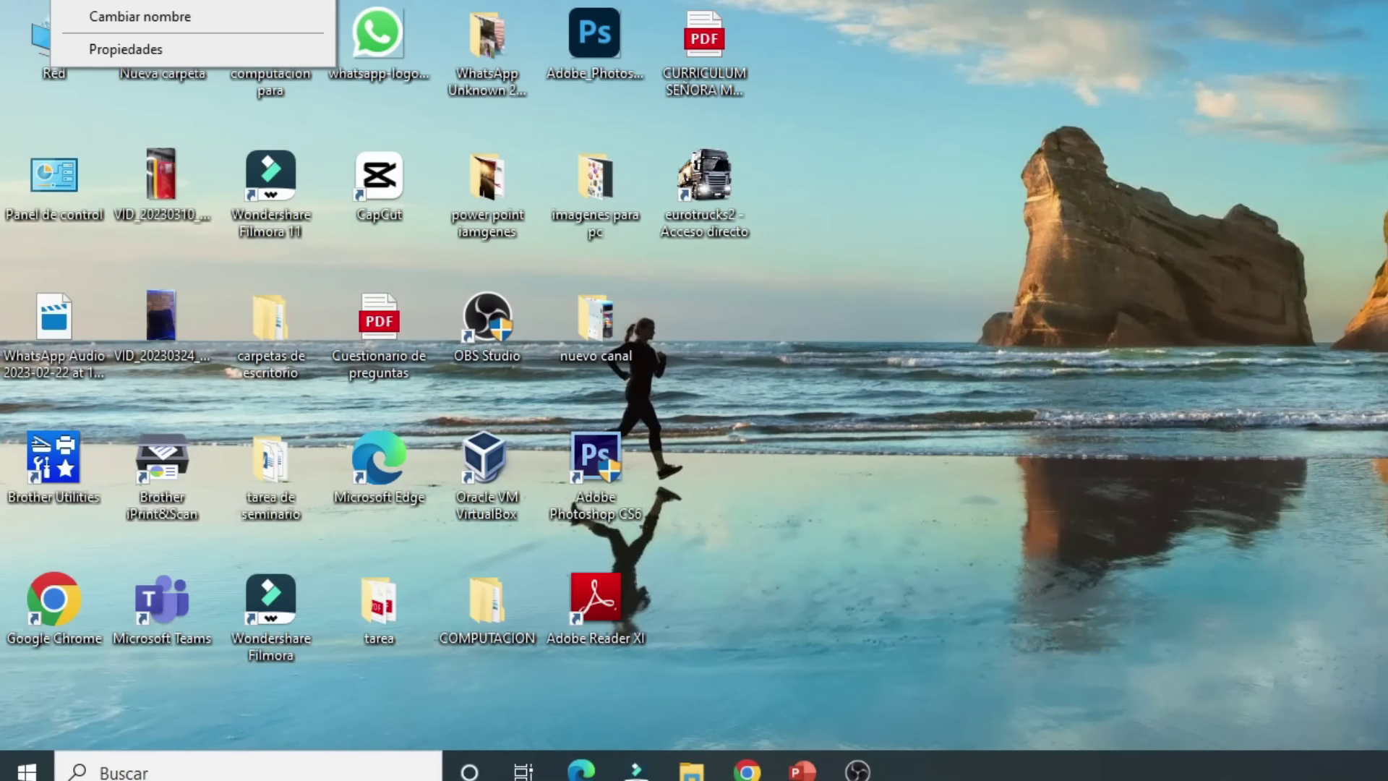
key(shift+Delete)
click(1204, 202)
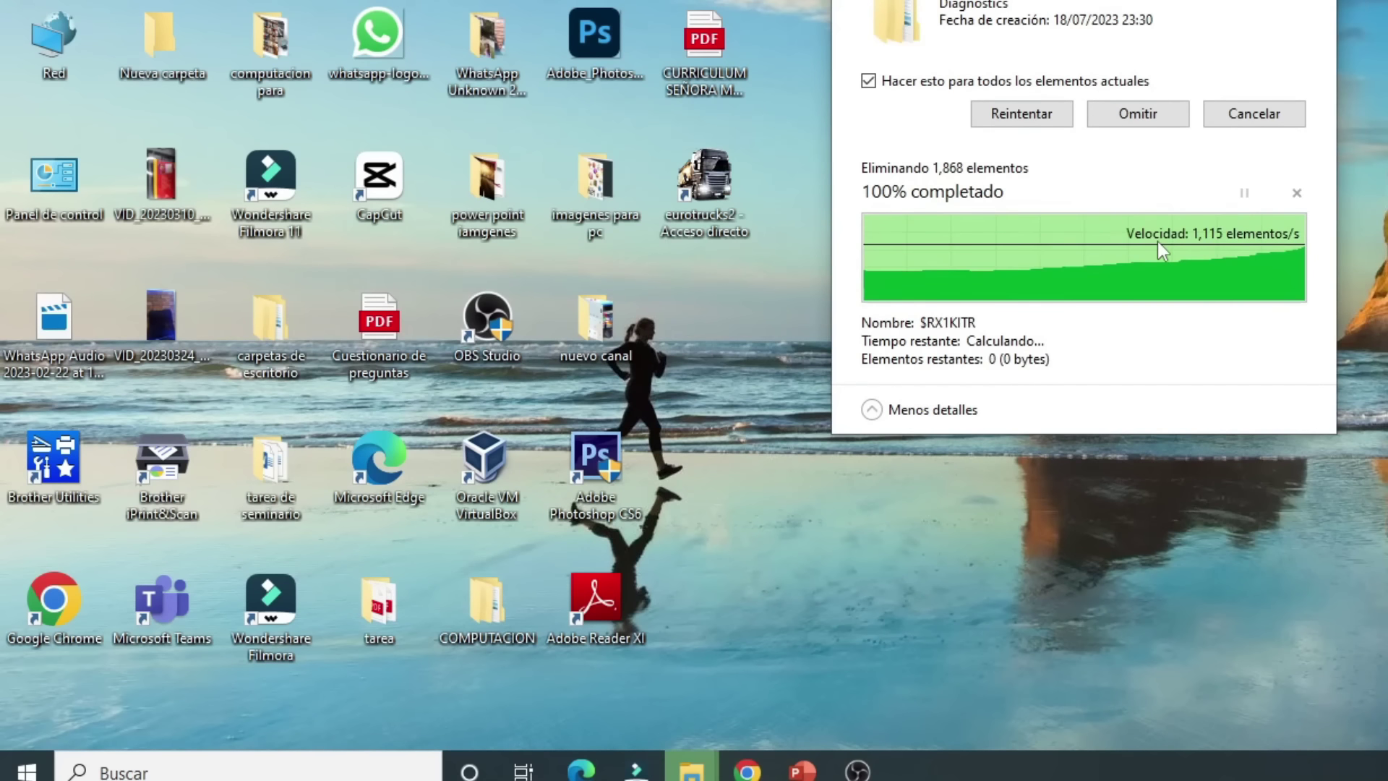
- Refresh the Windows desktop several times in a row
right_click(1134, 33)
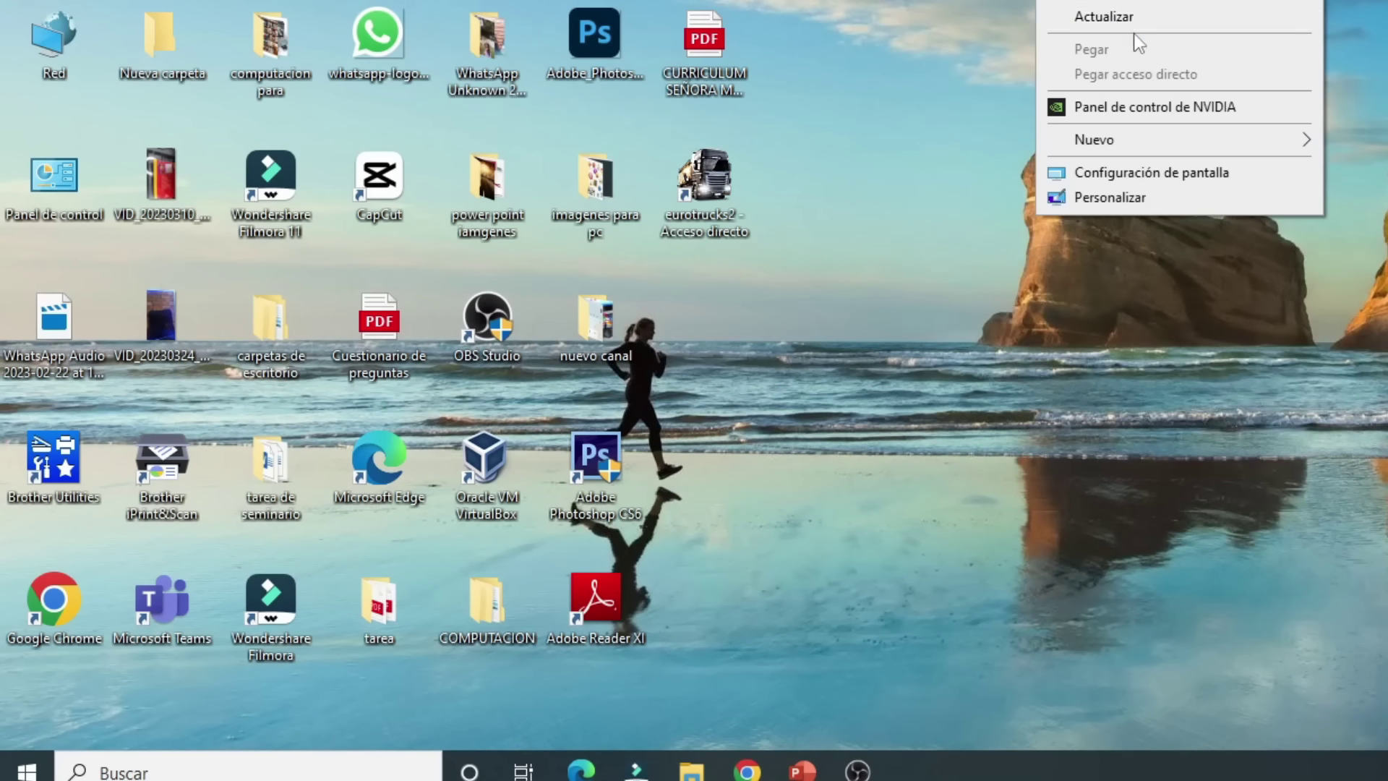
click(1114, 39)
right_click(1117, 36)
click(1174, 52)
right_click(1082, 11)
click(1189, 76)
key(F5)
right_click(1049, 23)
click(1087, 90)
right_click(1053, 40)
click(1160, 109)
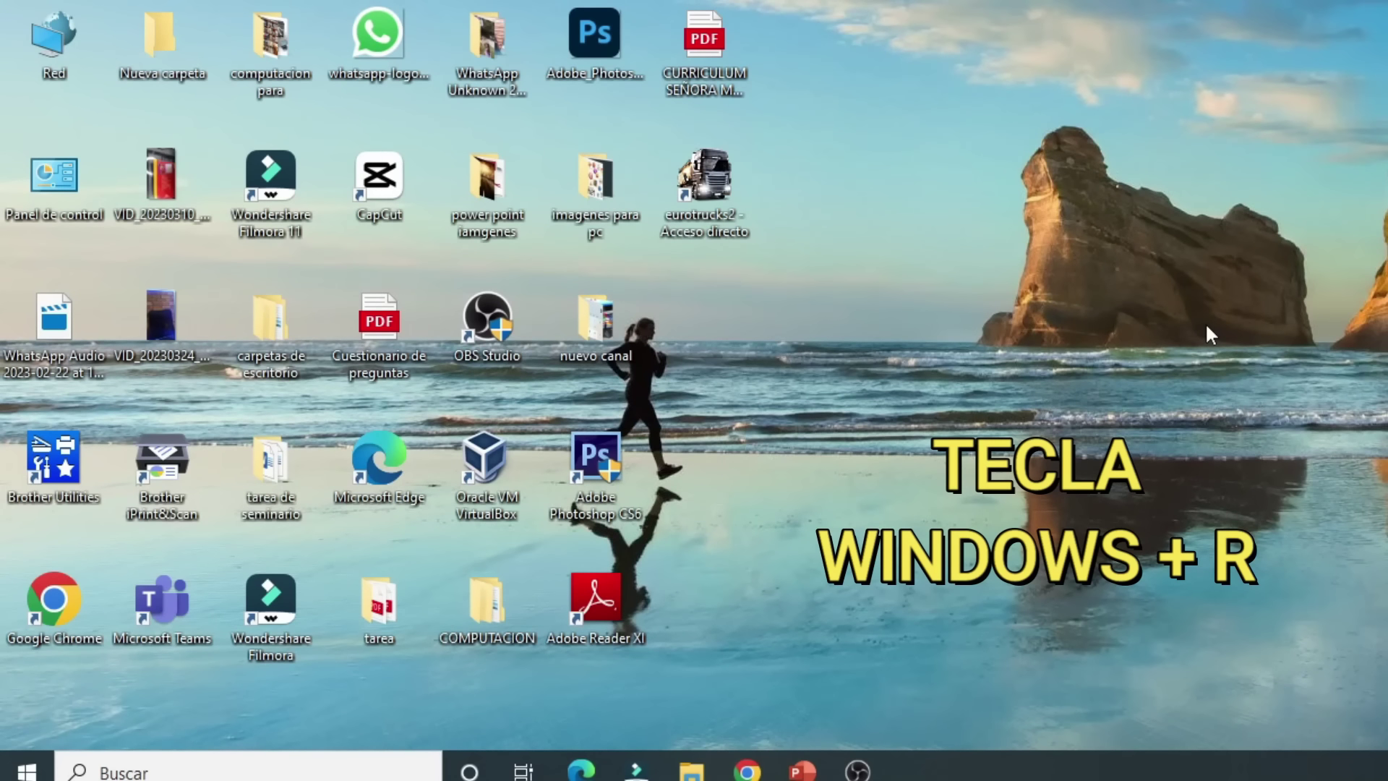
- Open the System Configuration utility by executing MSCONFIG from the Run dialog
key(super+r)
drag(343, 518, 1210, 0)
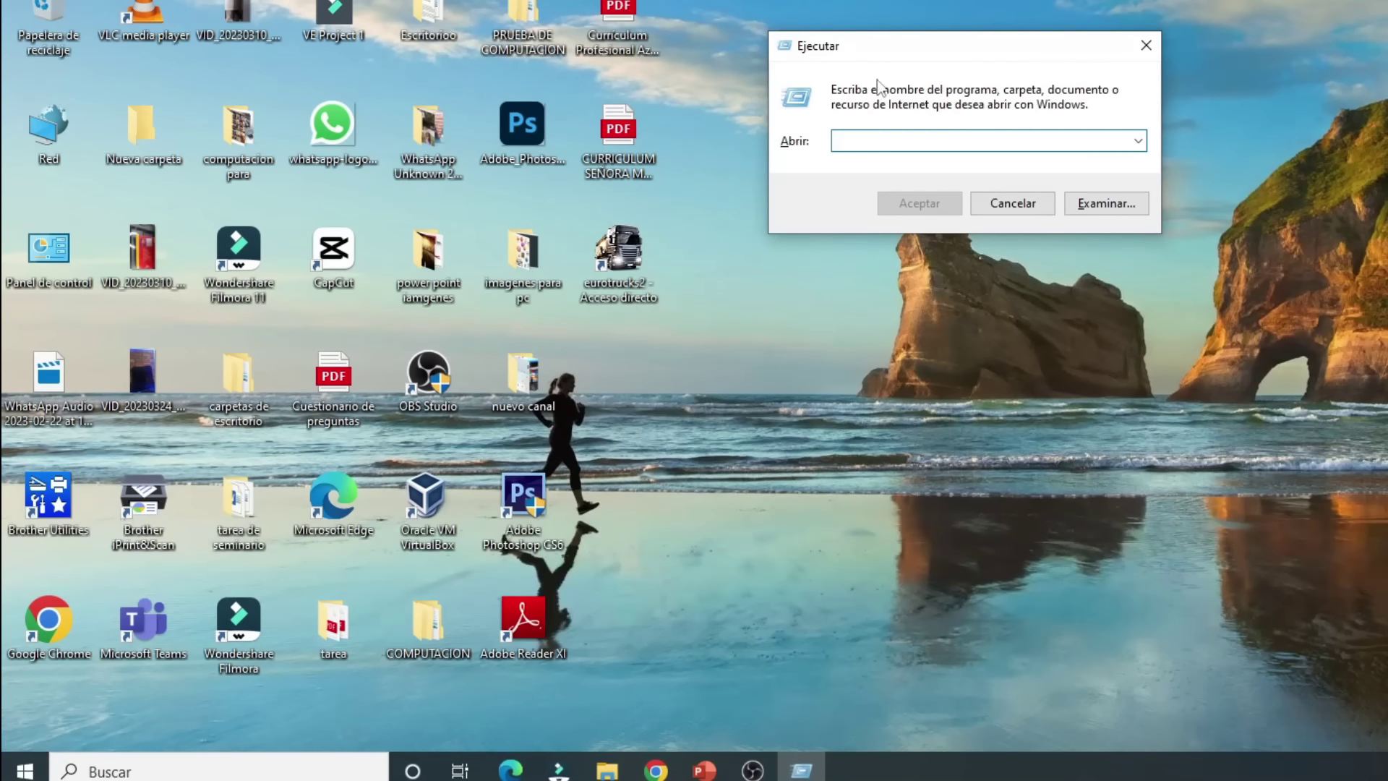
drag(948, 57, 998, 41)
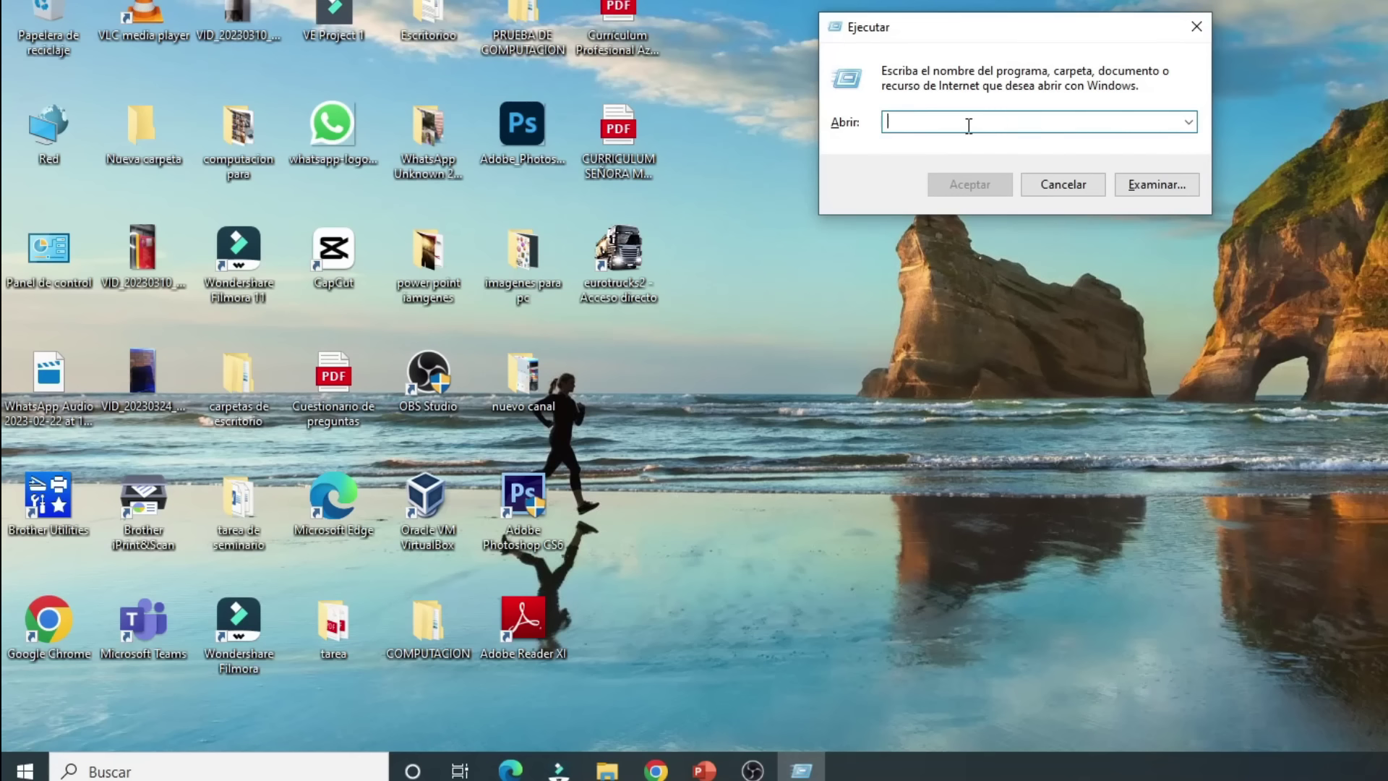
mouse_move(985, 33)
mouse_down()
mouse_move(1000, 2)
mouse_move(964, 12)
mouse_move(958, 32)
mouse_up()
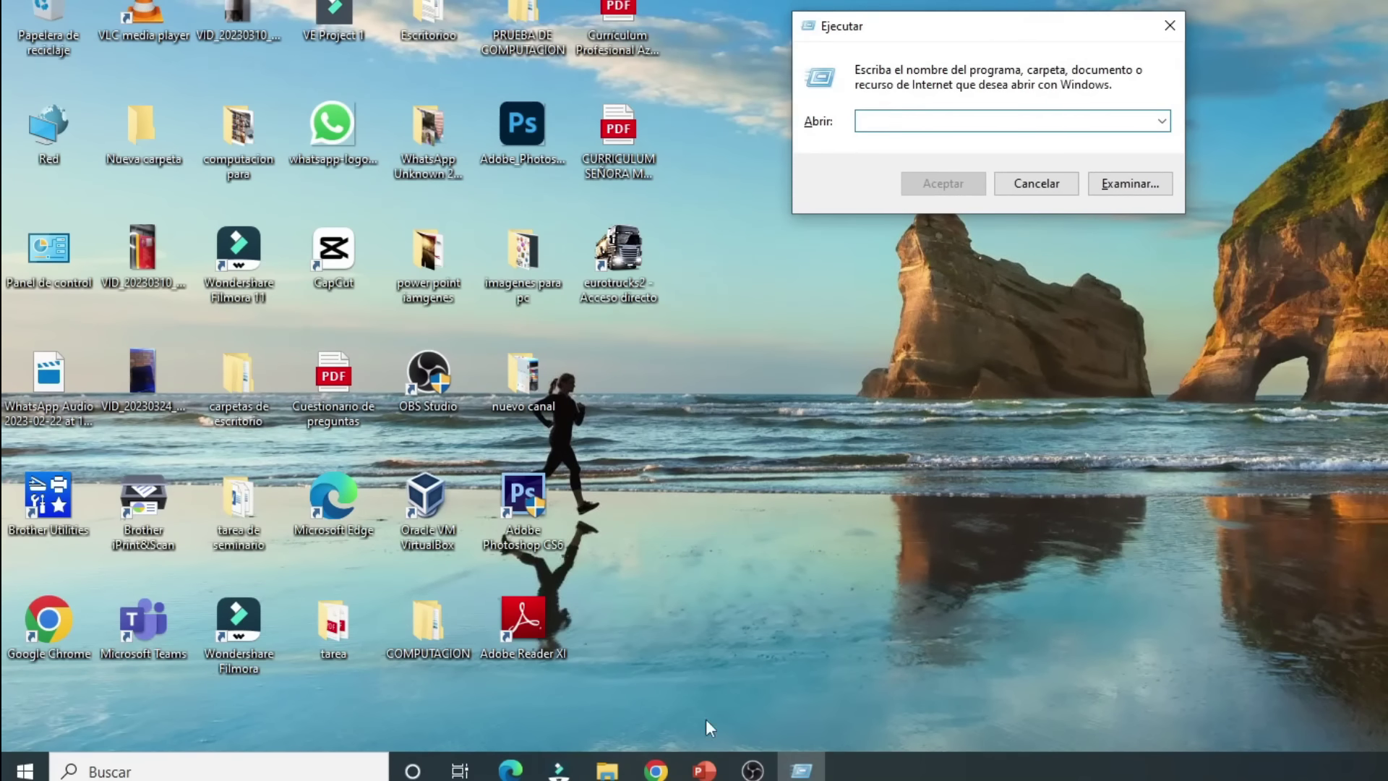
drag(1004, 25, 995, 68)
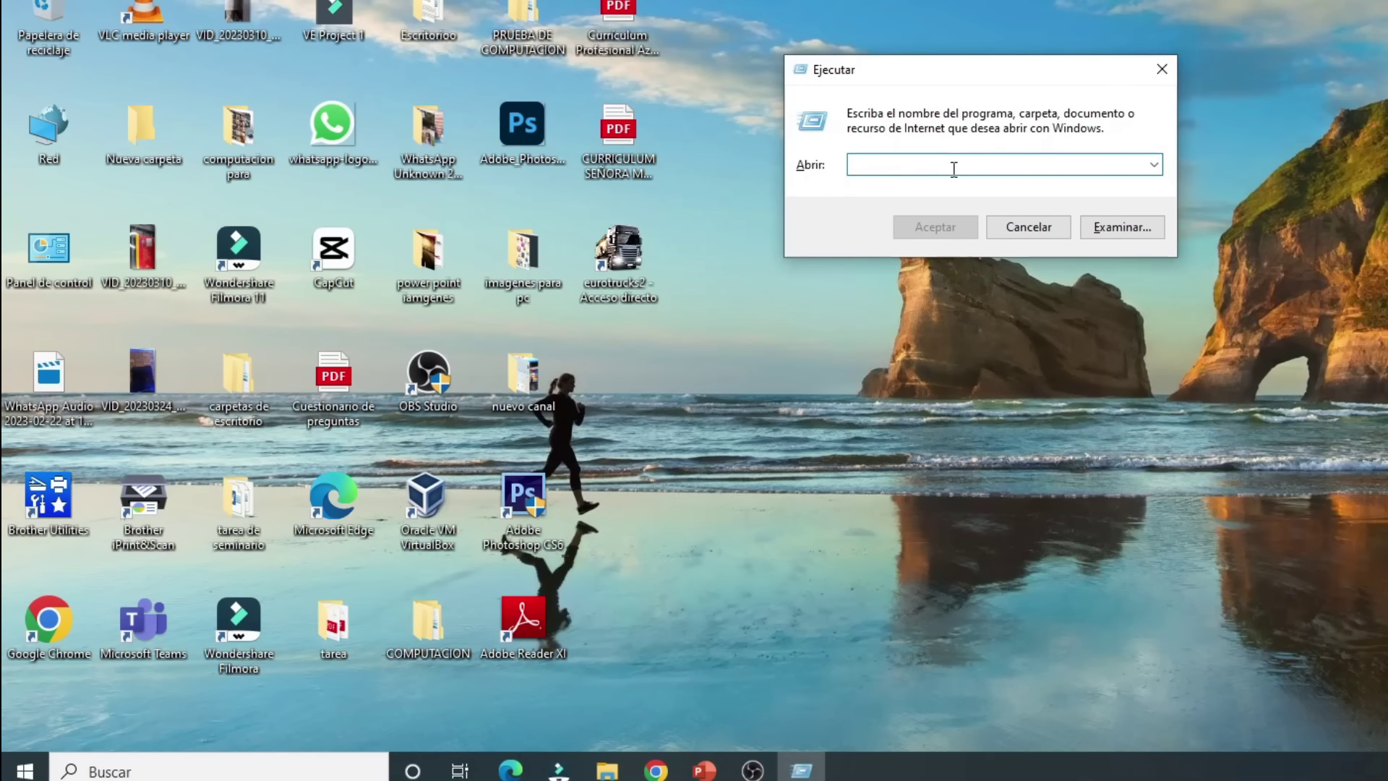
text(MSCO)
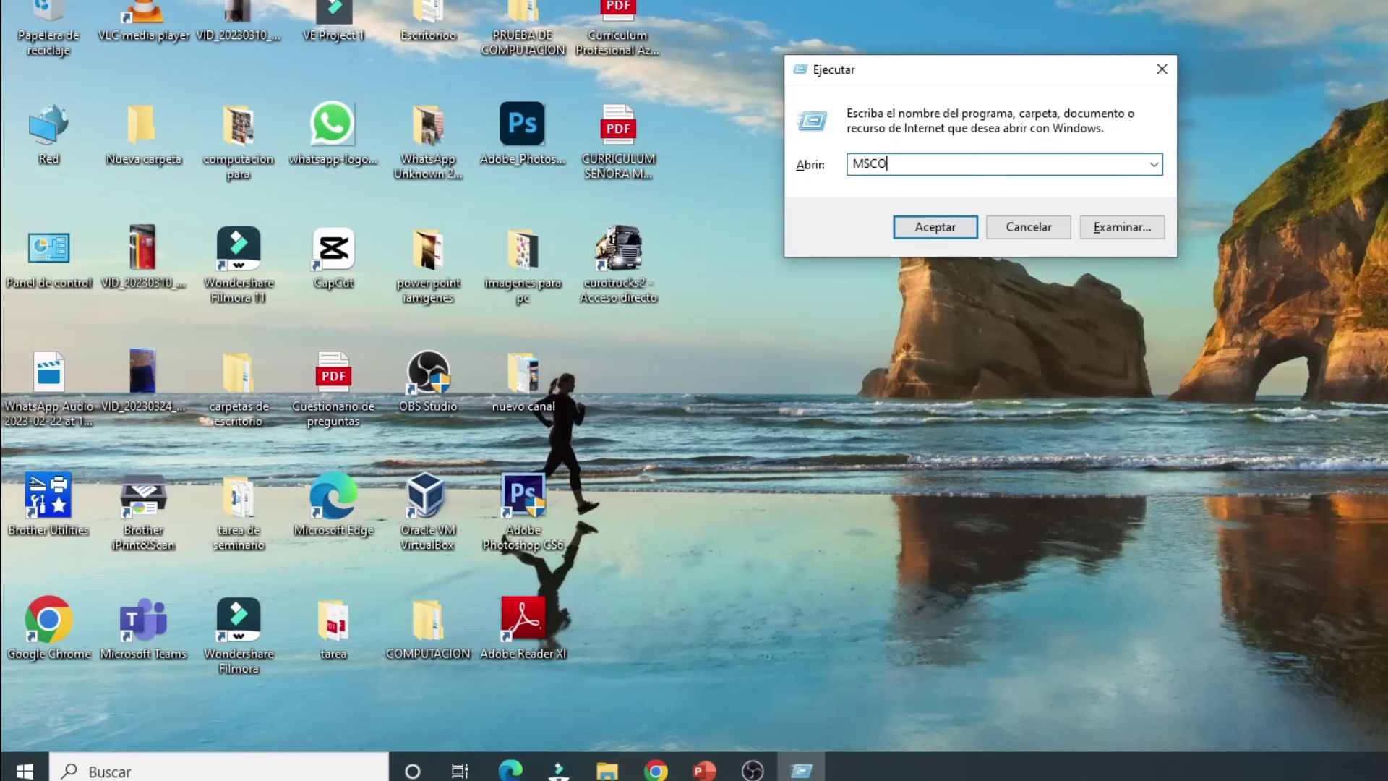
text(NFIG)
key(Return)
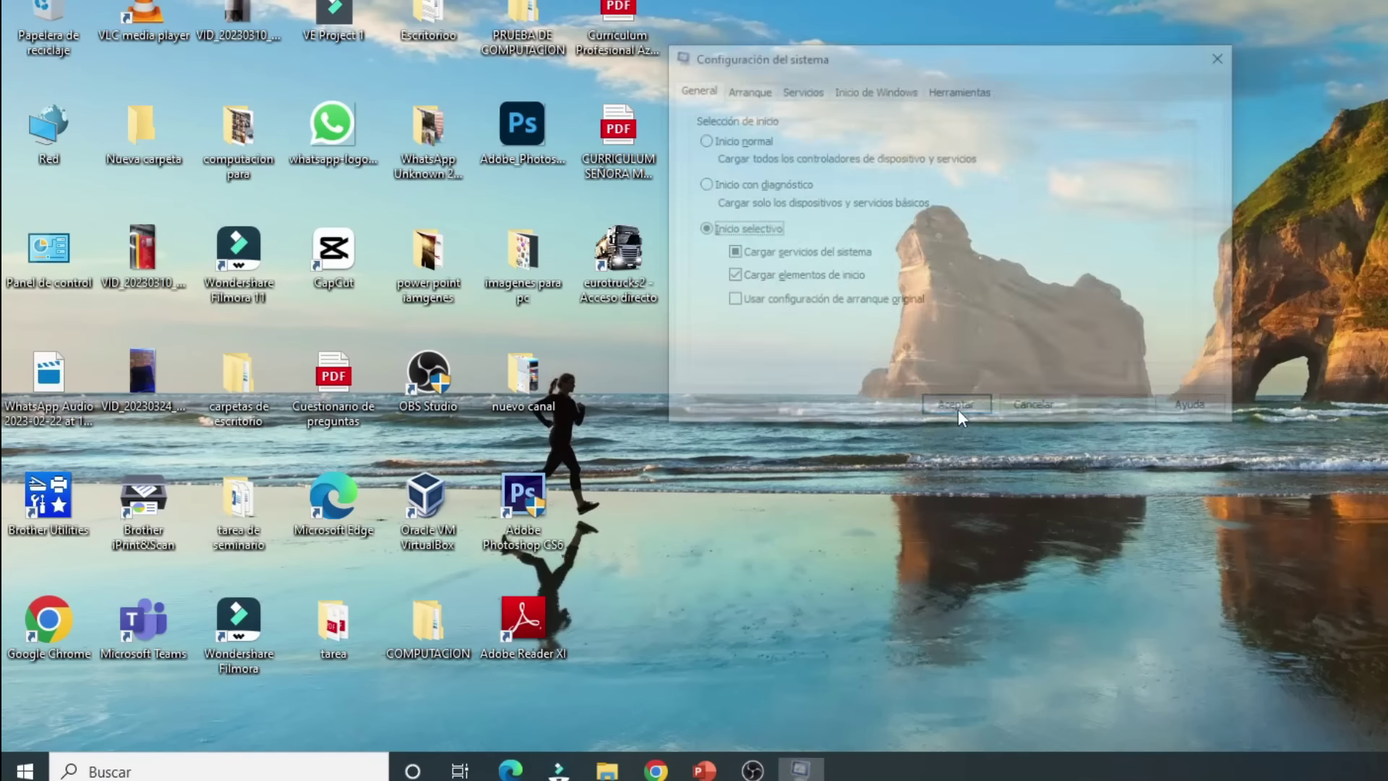
- Set the boot timeout of Windows 10 to 3 seconds in System Configuration and accept the change
drag(992, 52, 1173, 0)
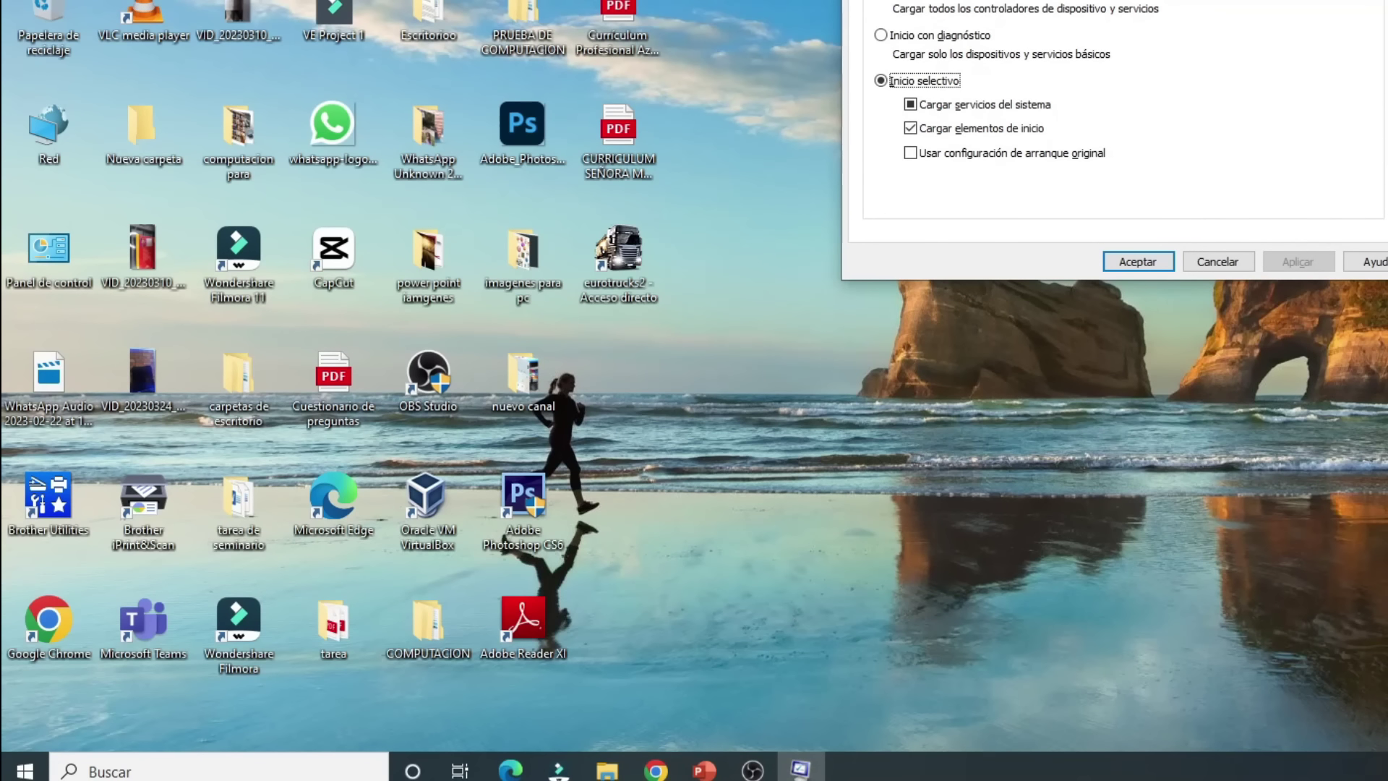
key(ctrl+Tab)
double_click(1270, 127)
text(3)
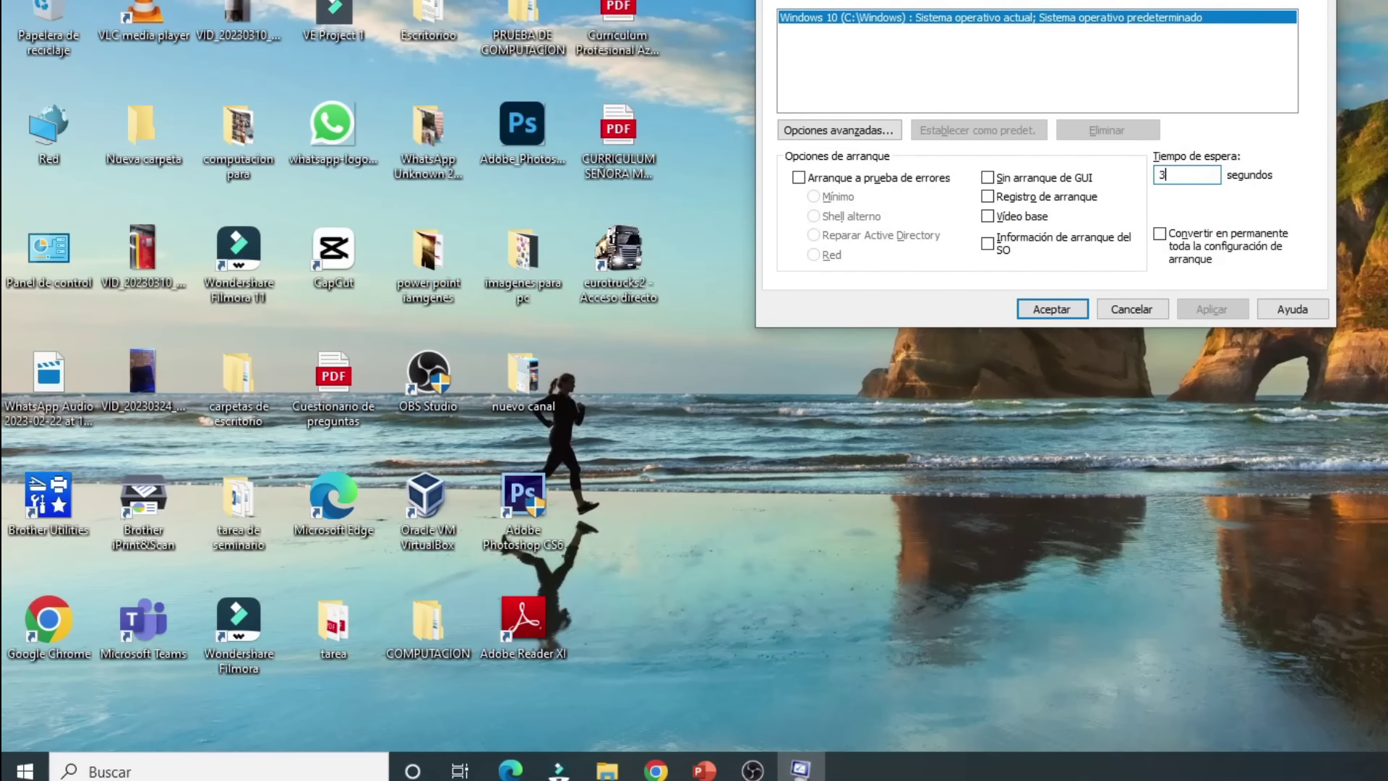
key(Return)
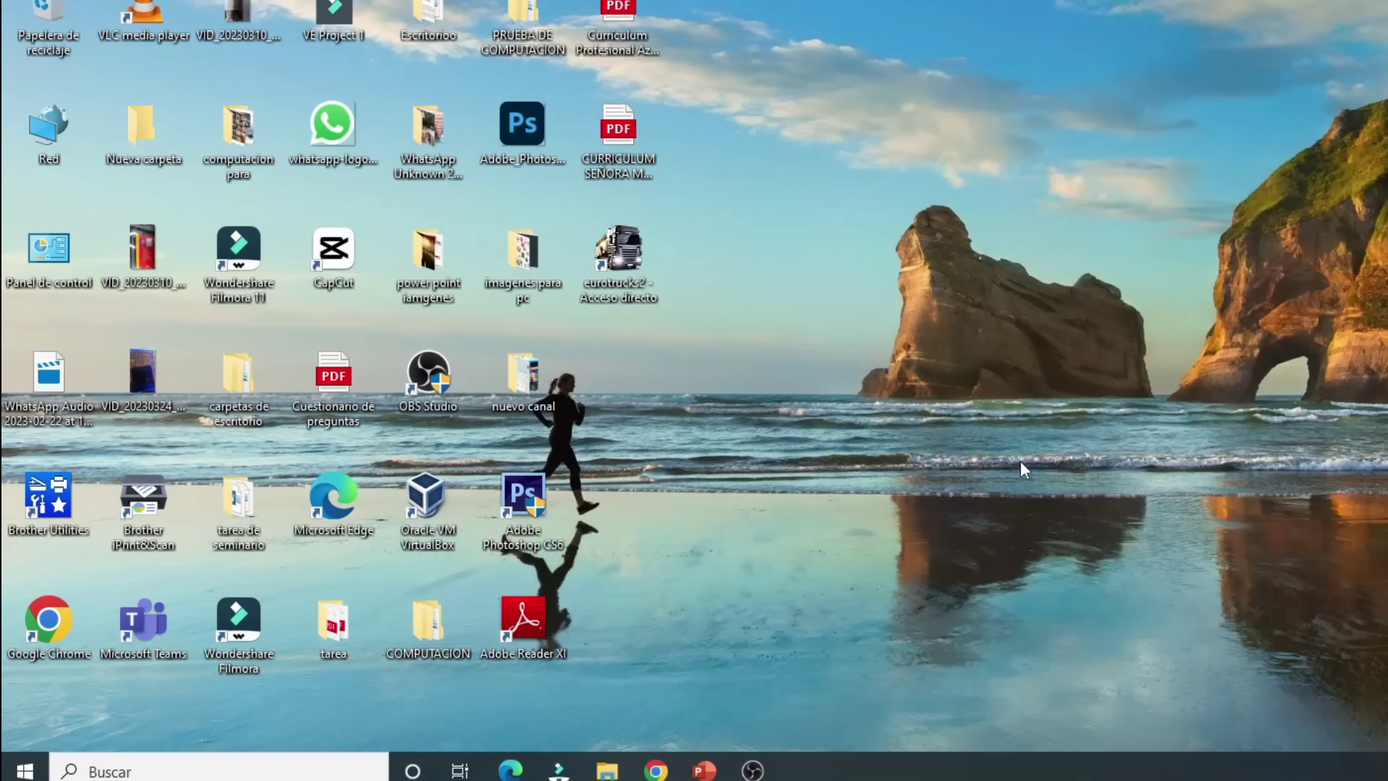
- Start Microsoft Access by executing MSACCESS from the Run dialog
key(super+r)
drag(217, 550, 1035, 177)
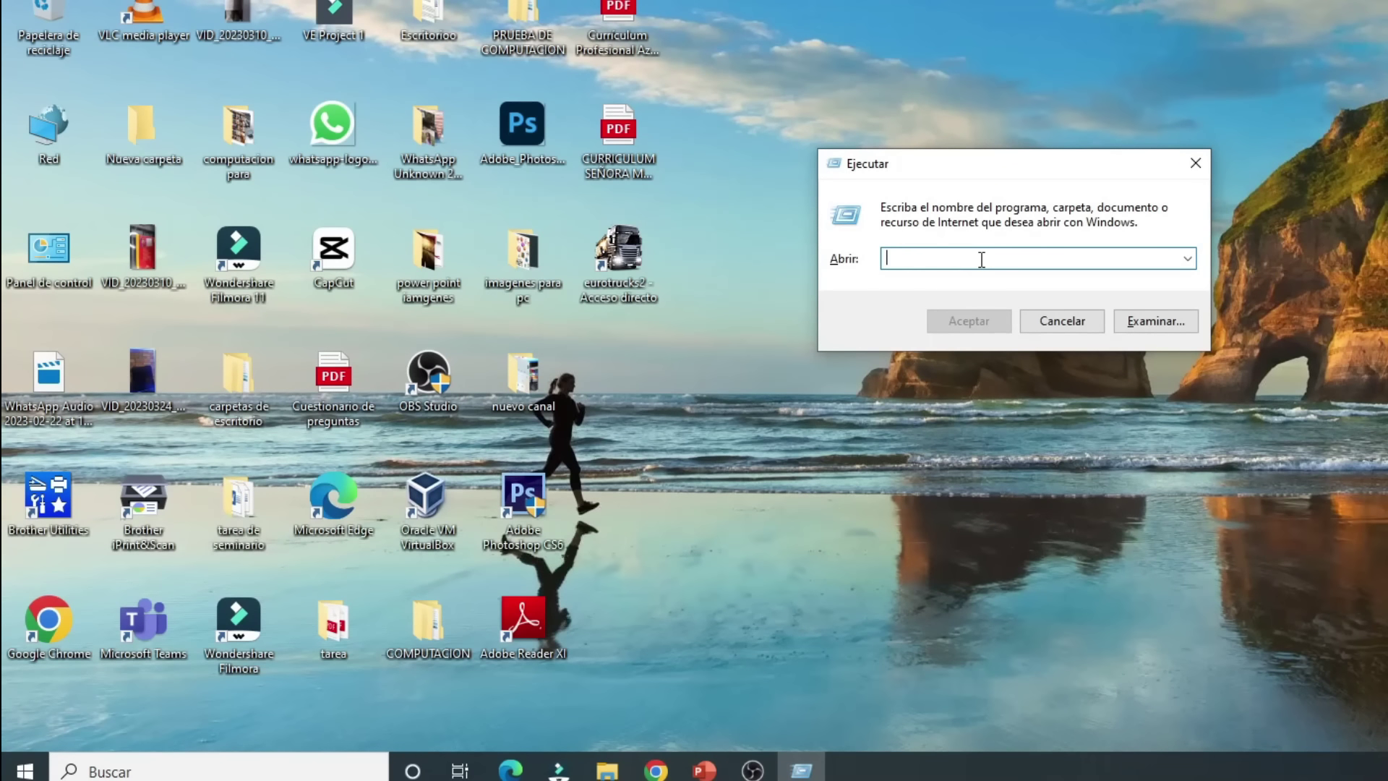
text(MS)
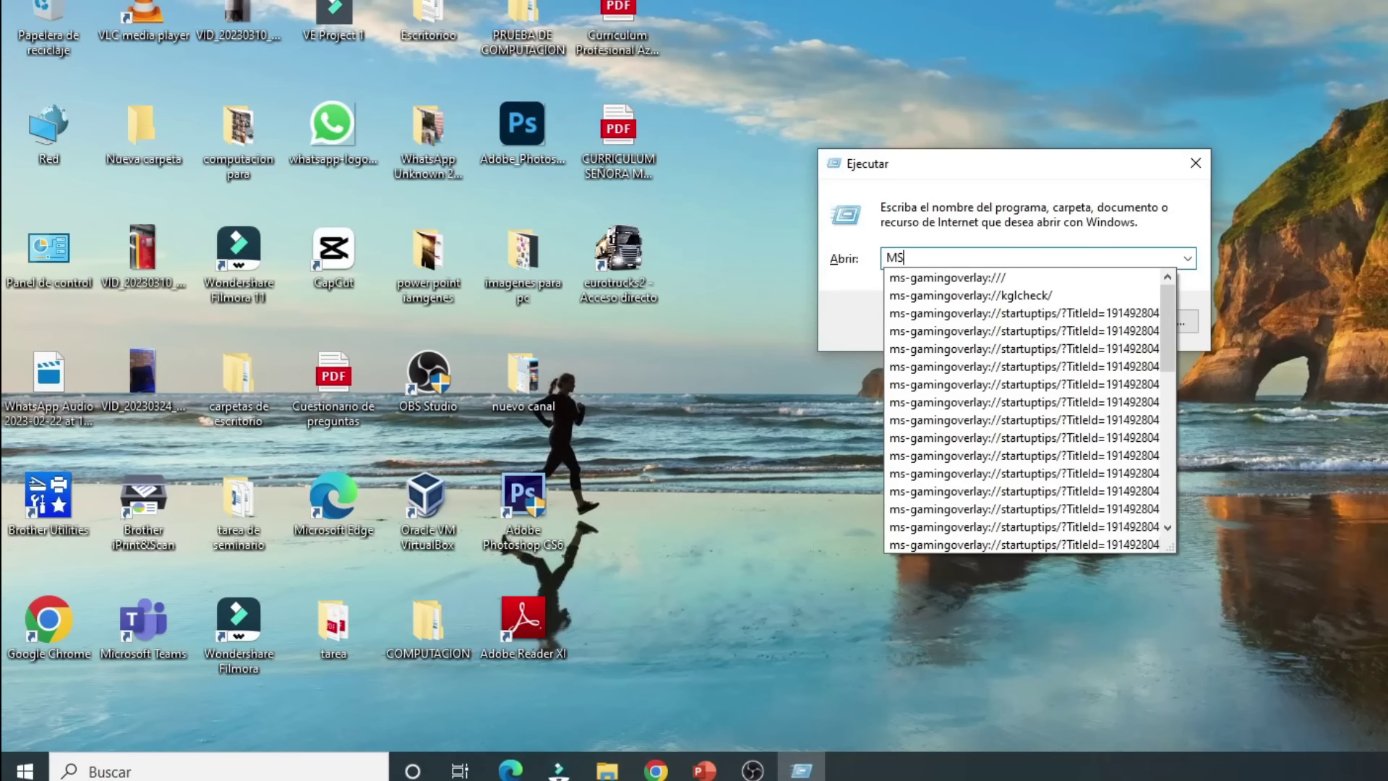
text(ACCESS)
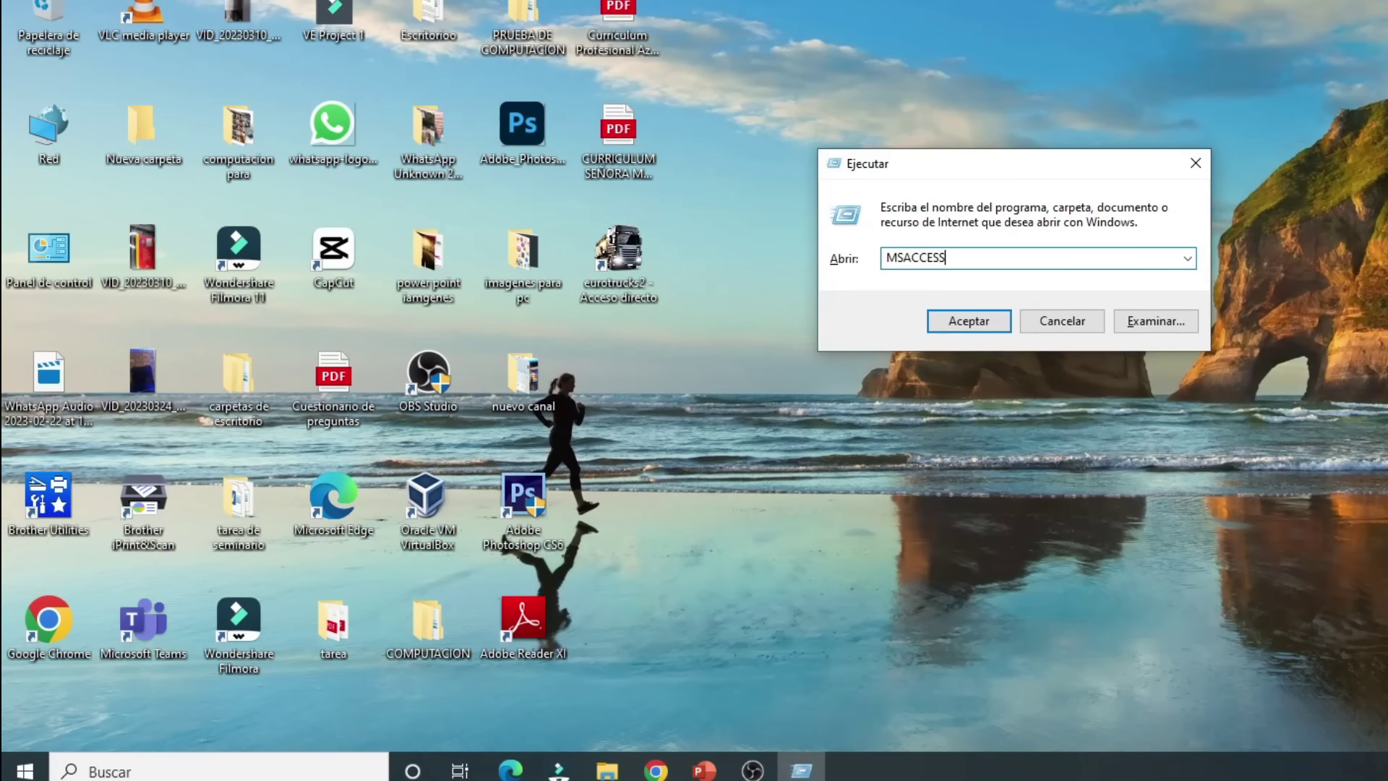
key(Return)
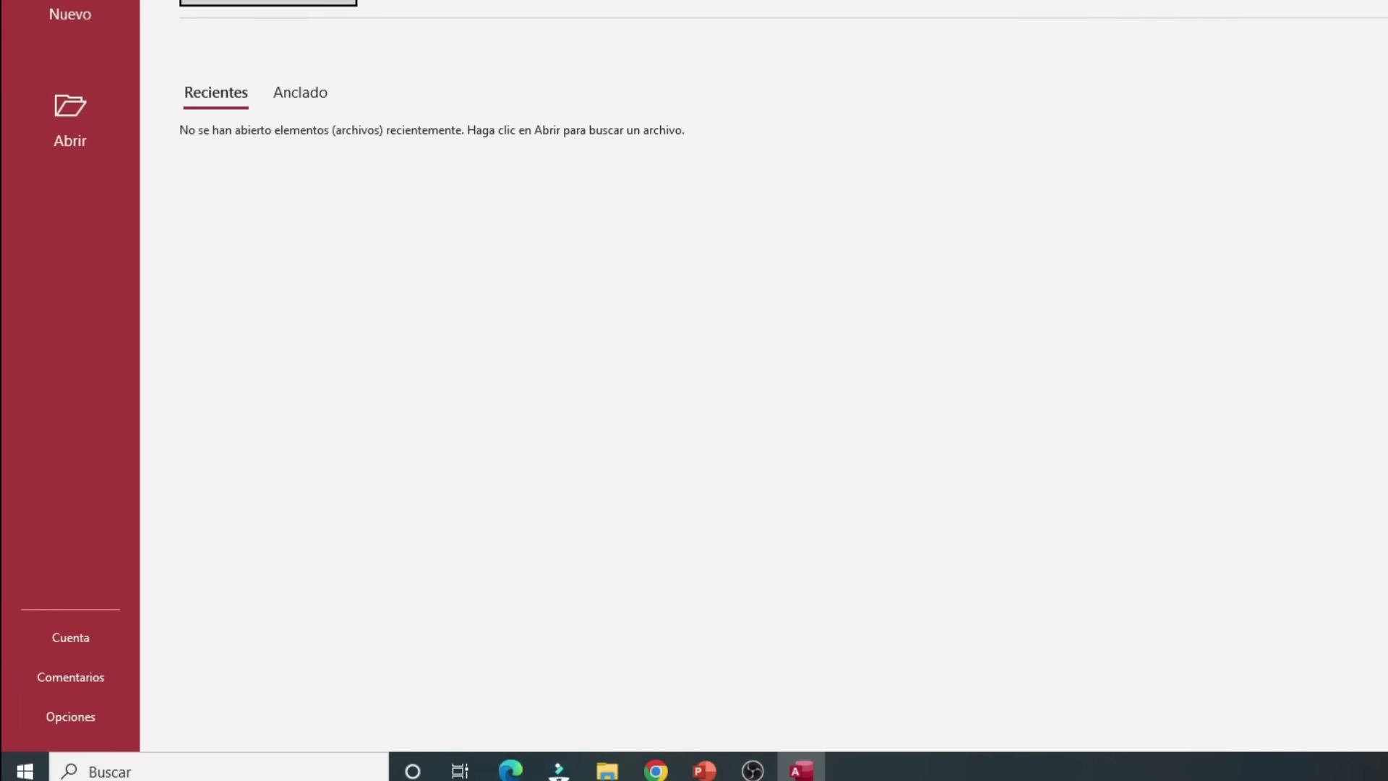
- Create a blank Access database with the default file name Database1 and close Access
click(269, 3)
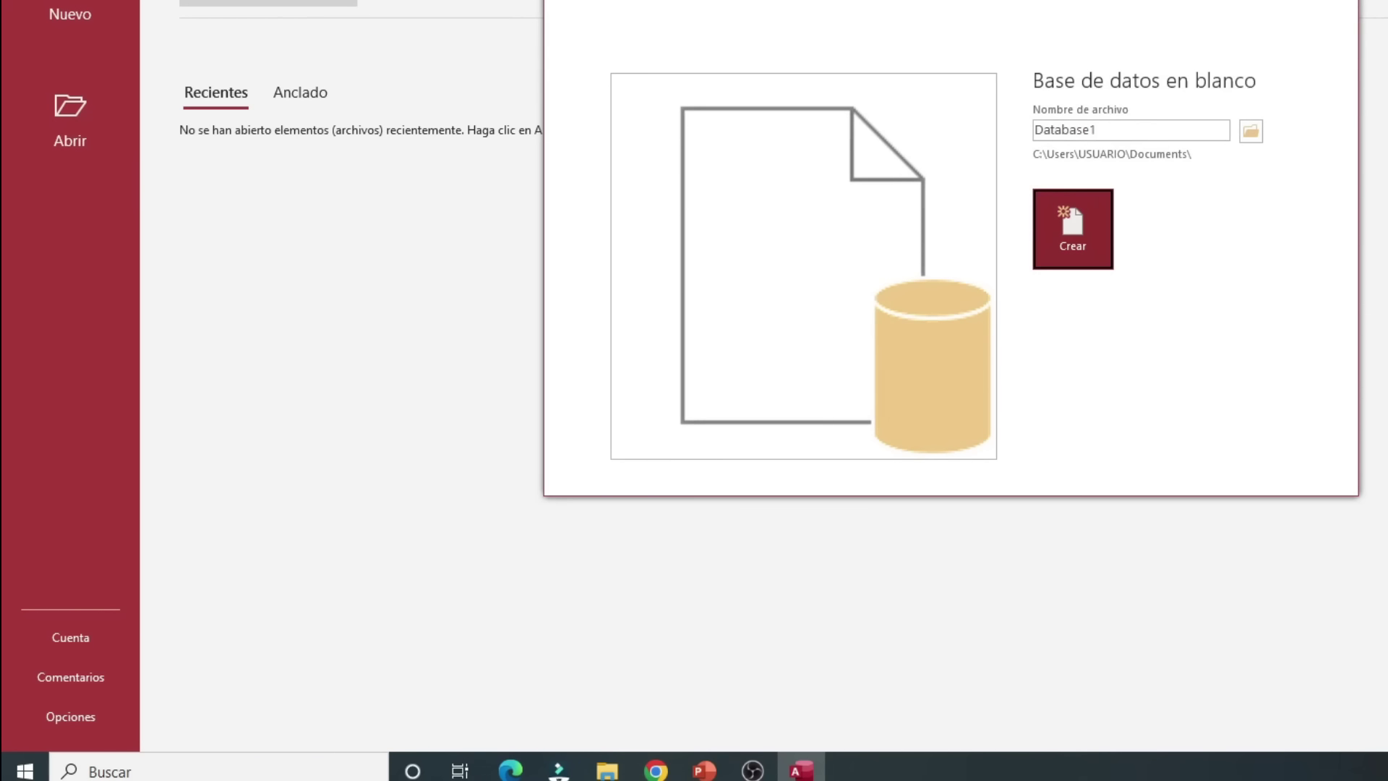
click(1074, 230)
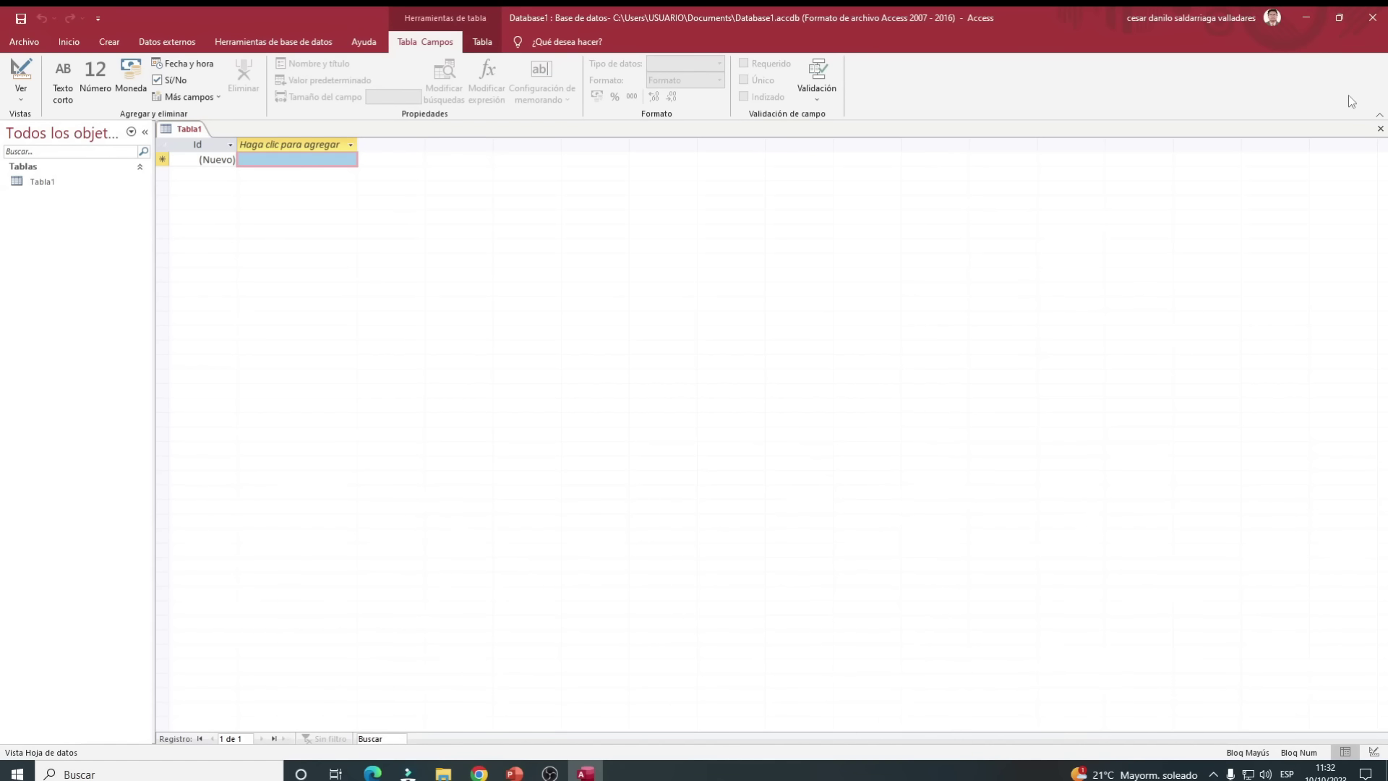
click(1375, 20)
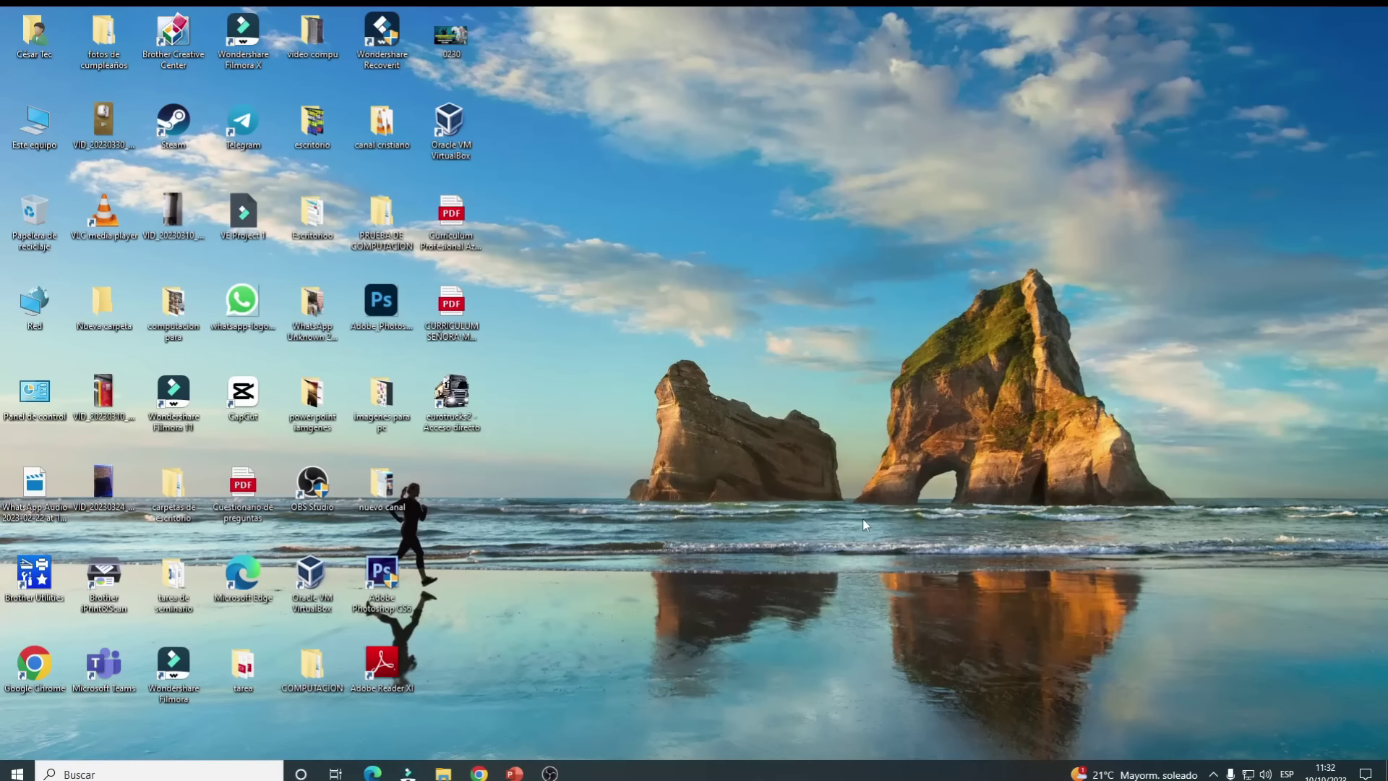
- Start Excel by executing EXCEL.EXE from the Run dialog, and open a blank workbook before closing the program
key(super+r)
drag(196, 608, 872, 276)
text(EXCEL.EXE)
key(Return)
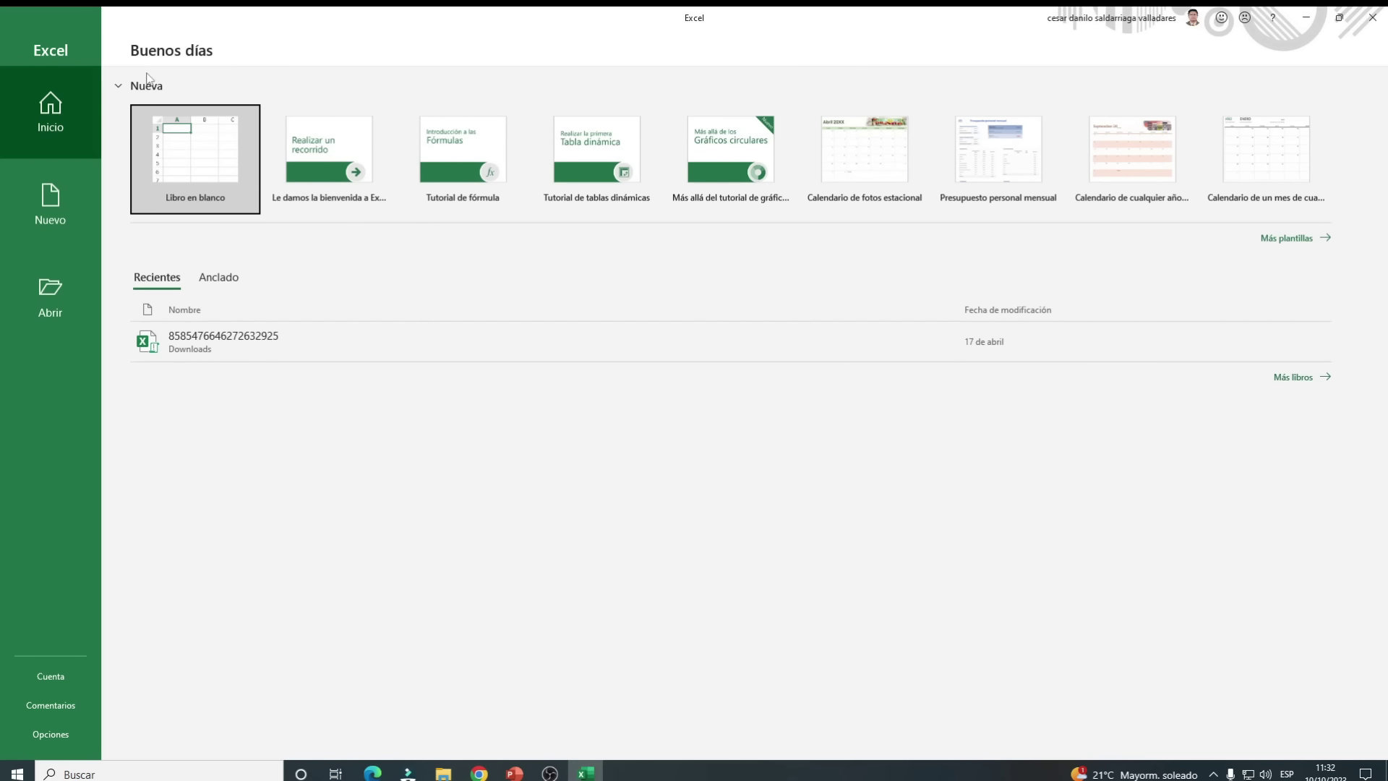
click(217, 166)
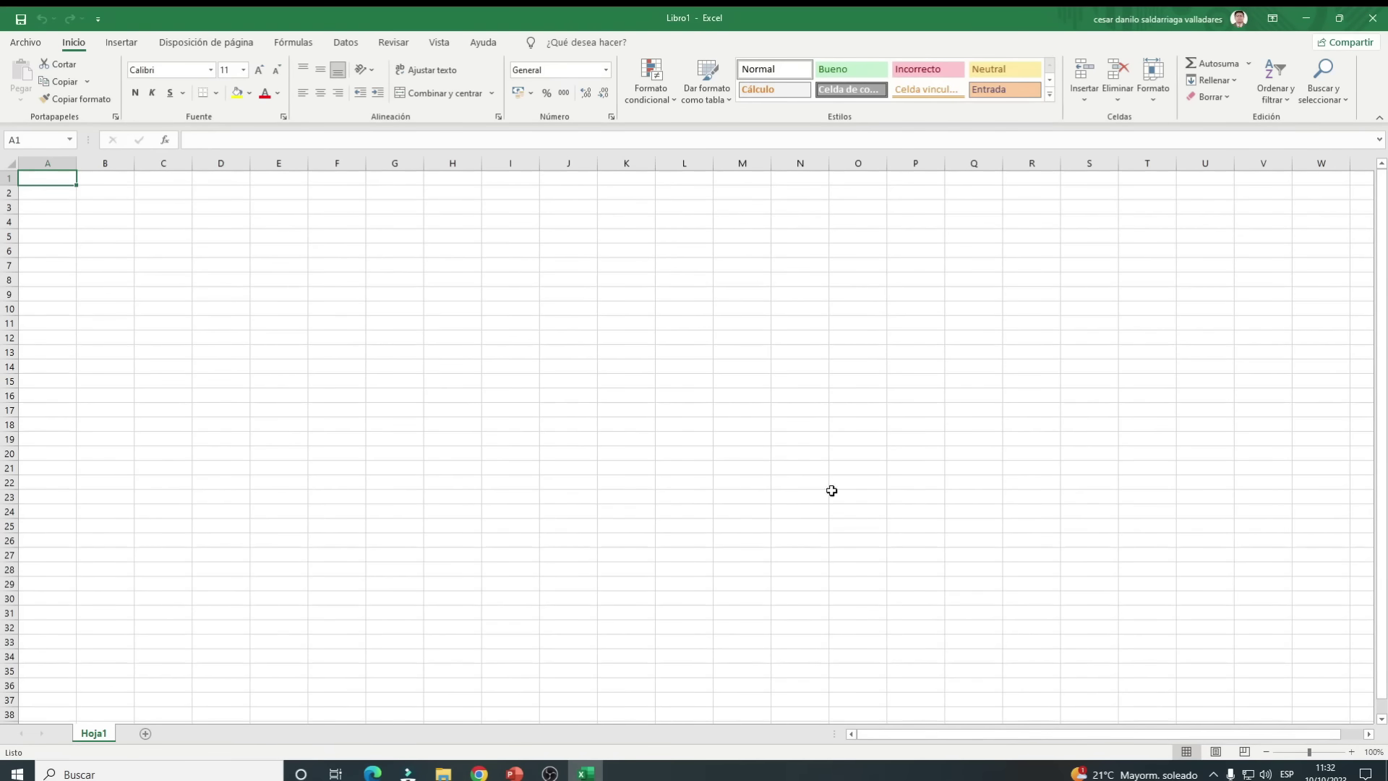
click(1377, 18)
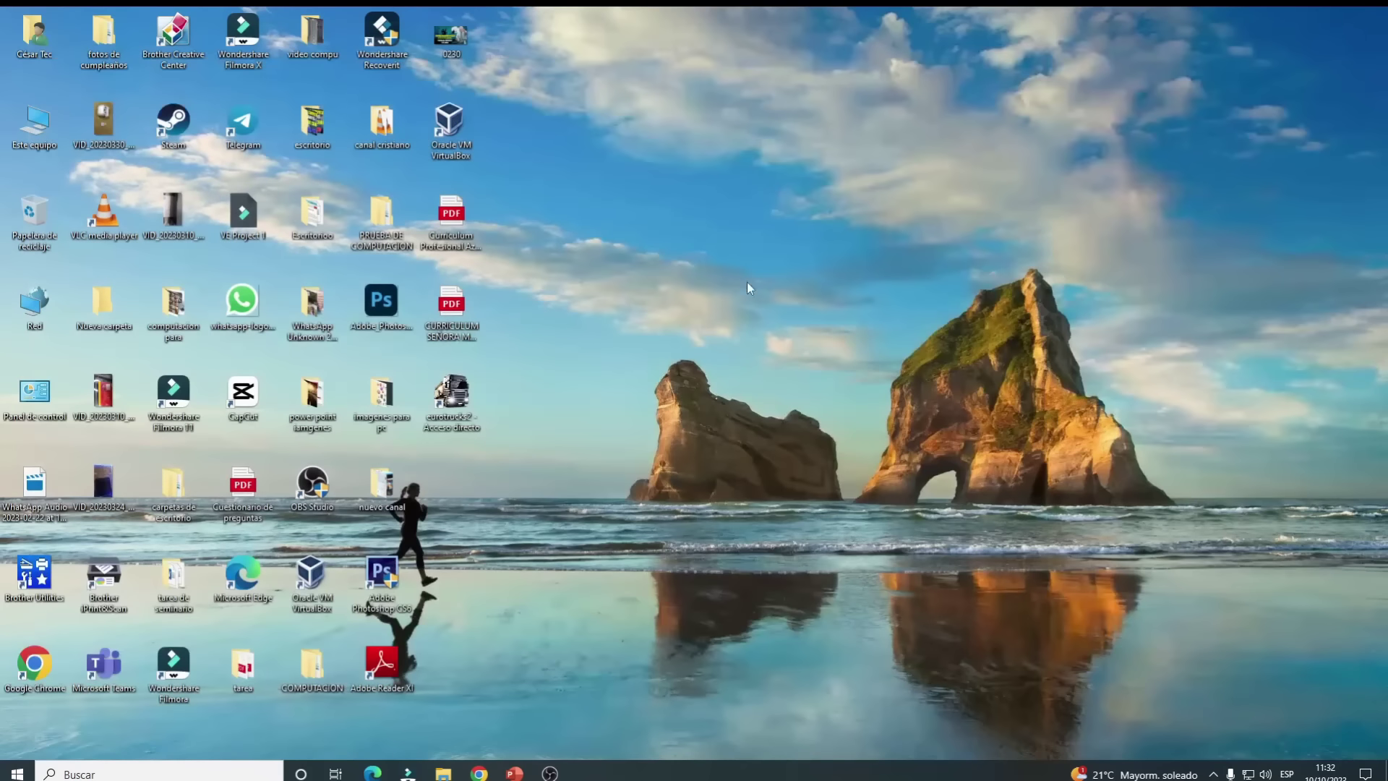
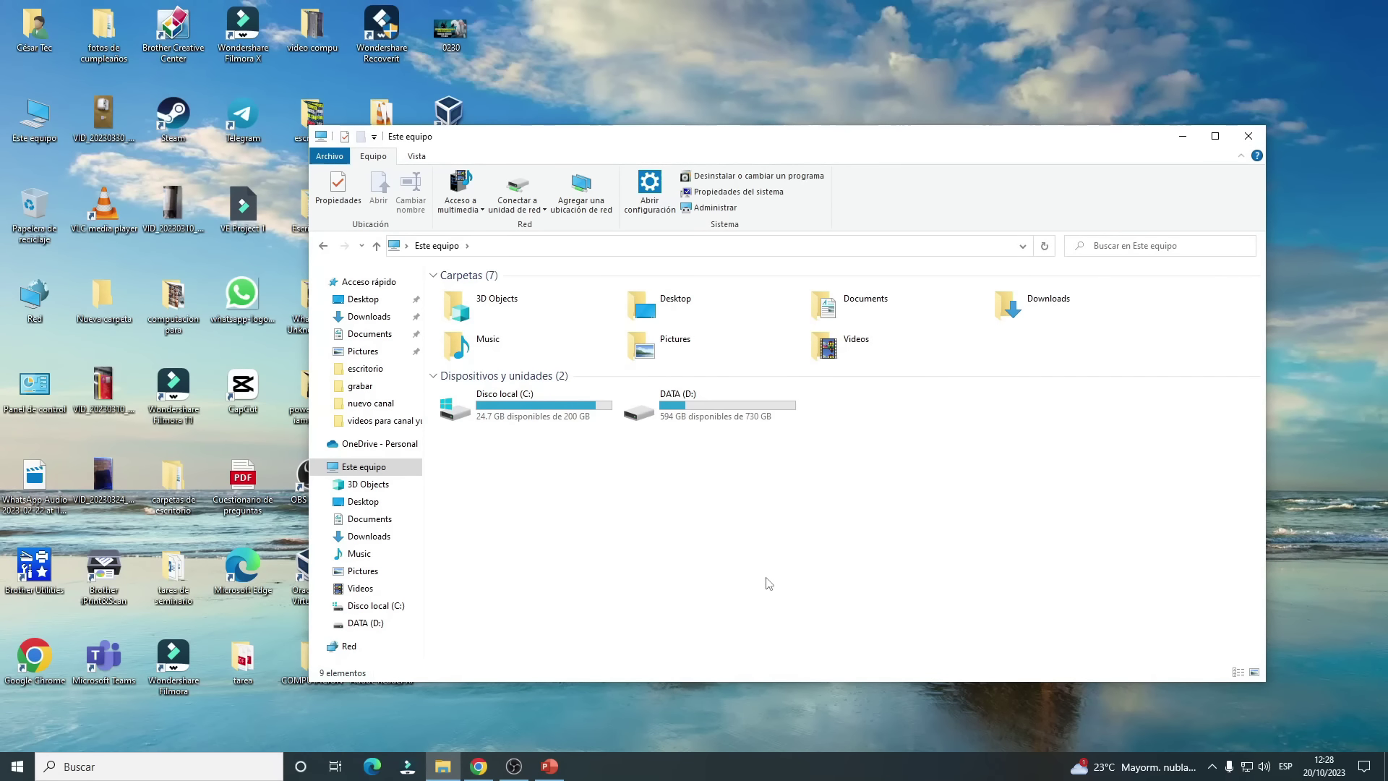
- Reposition the Este equipo window on the desktop and minimize it
drag(798, 145, 761, 121)
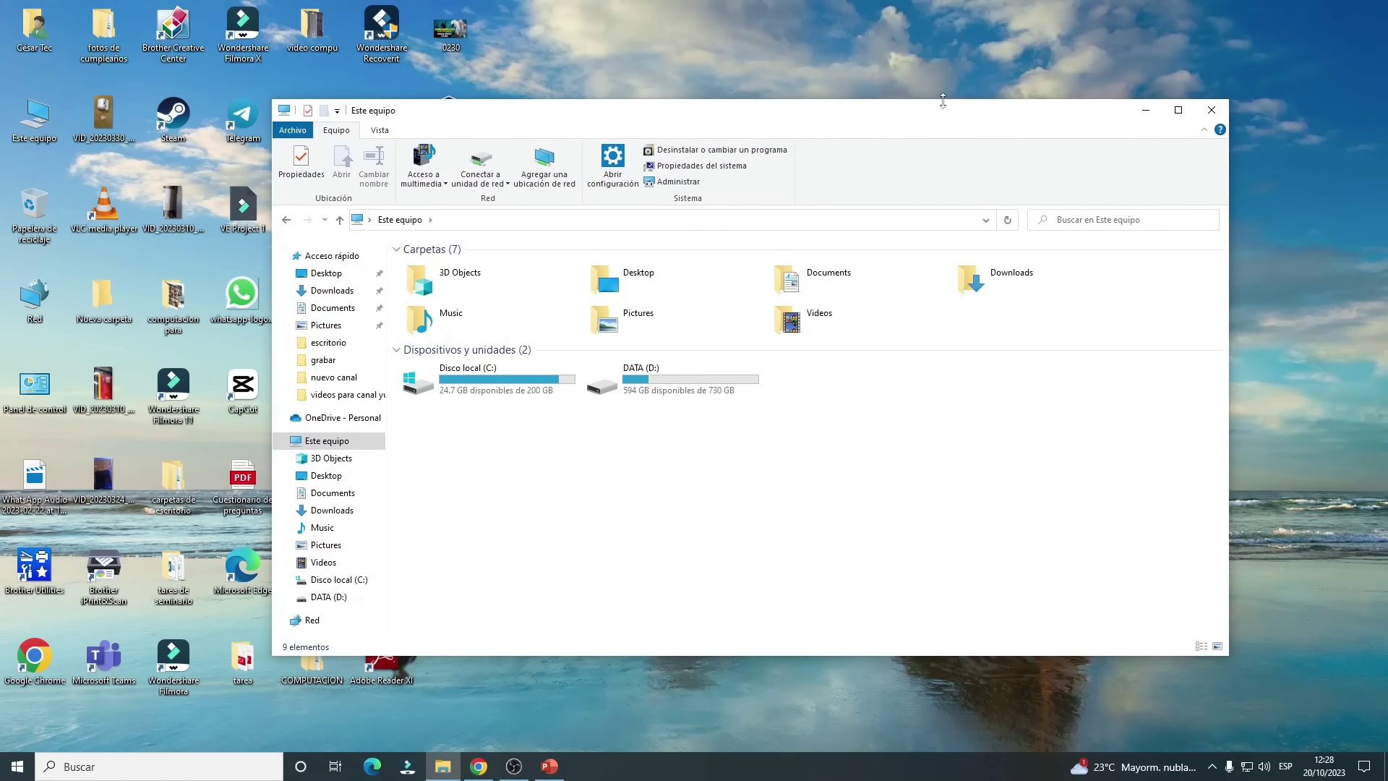
drag(1099, 109, 1048, 149)
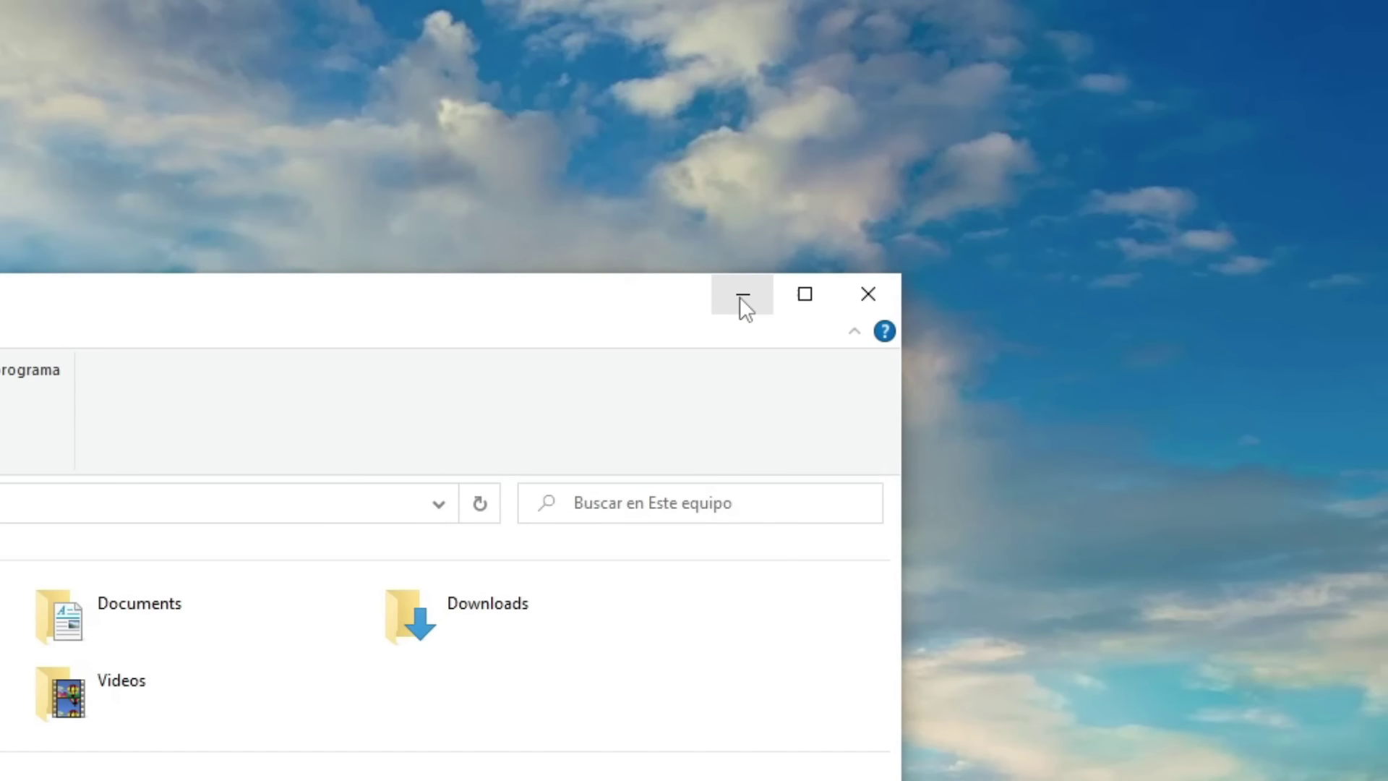
click(744, 296)
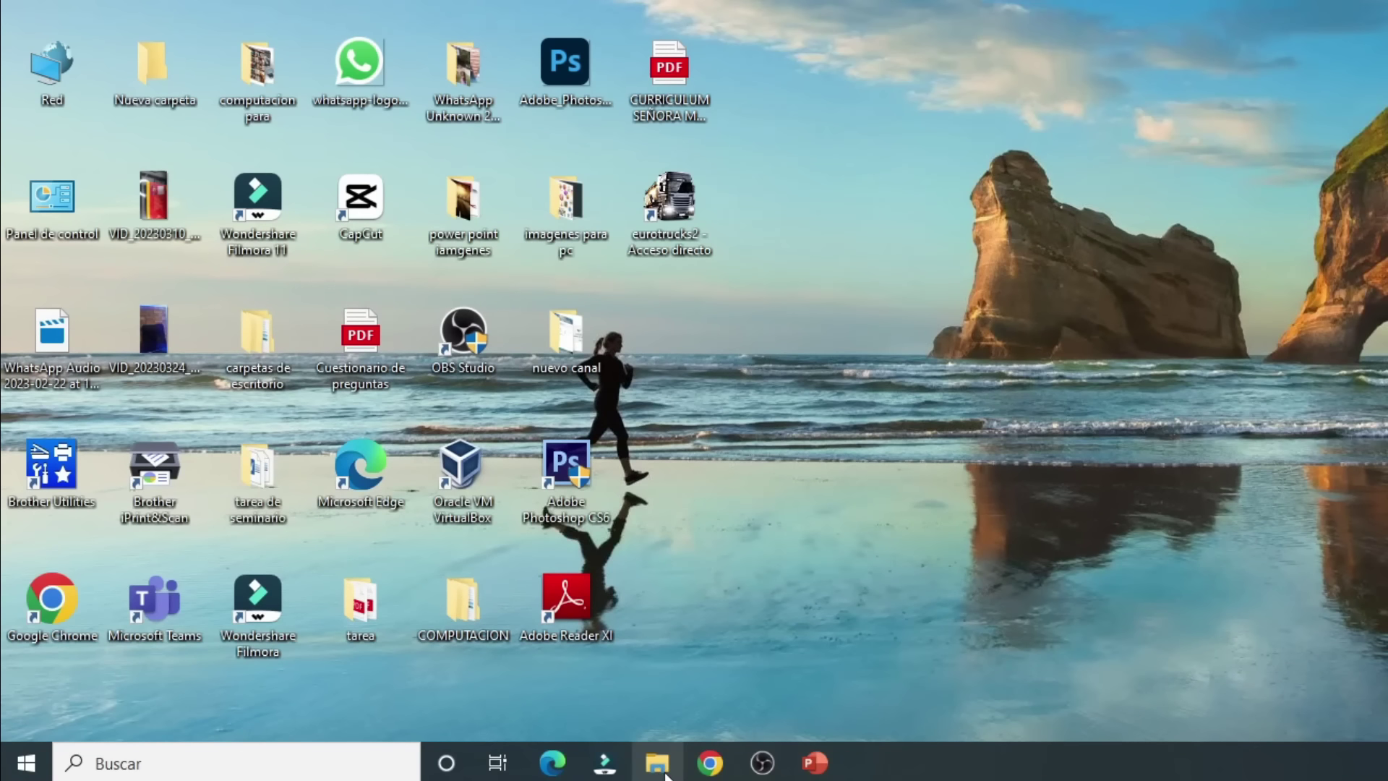
- Bring the minimized Este equipo window back onto the desktop and maximize it
mouse_move(657, 771)
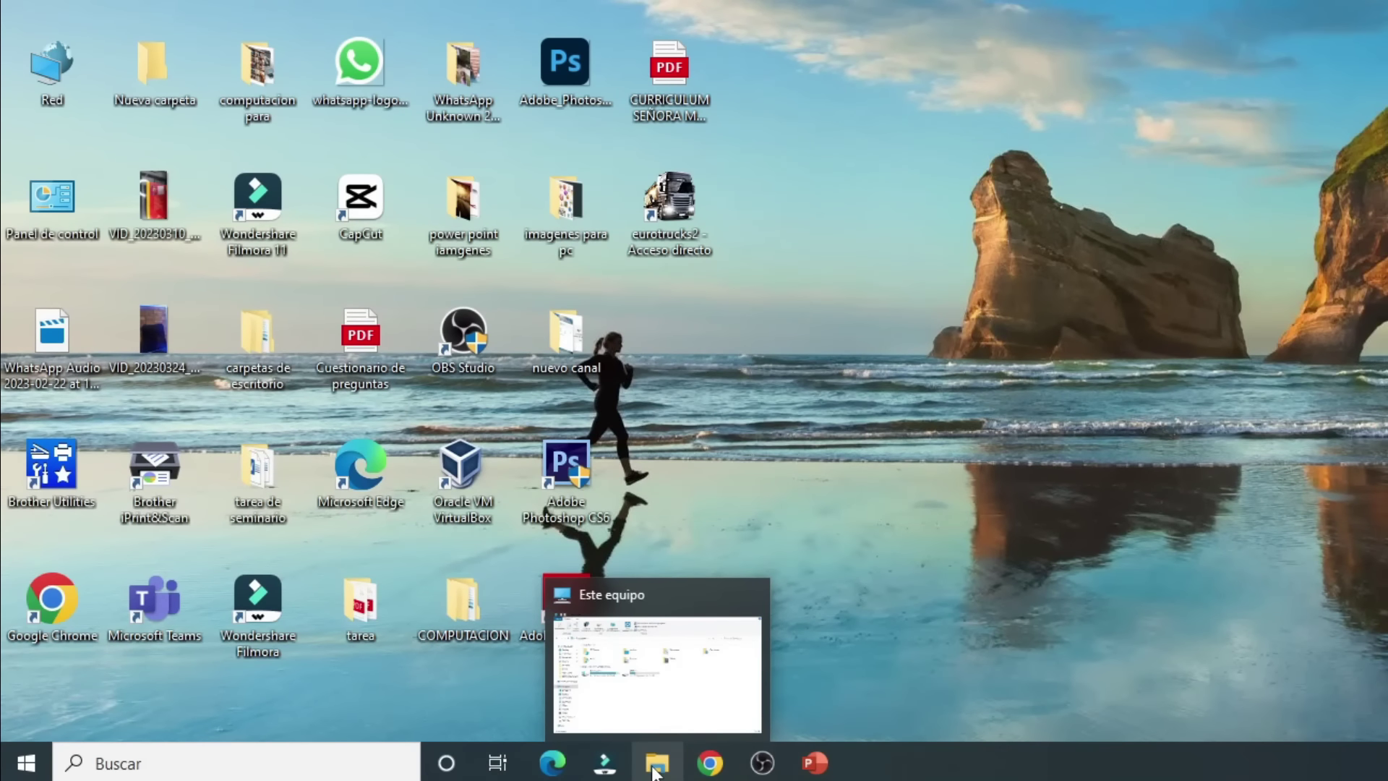
click(654, 768)
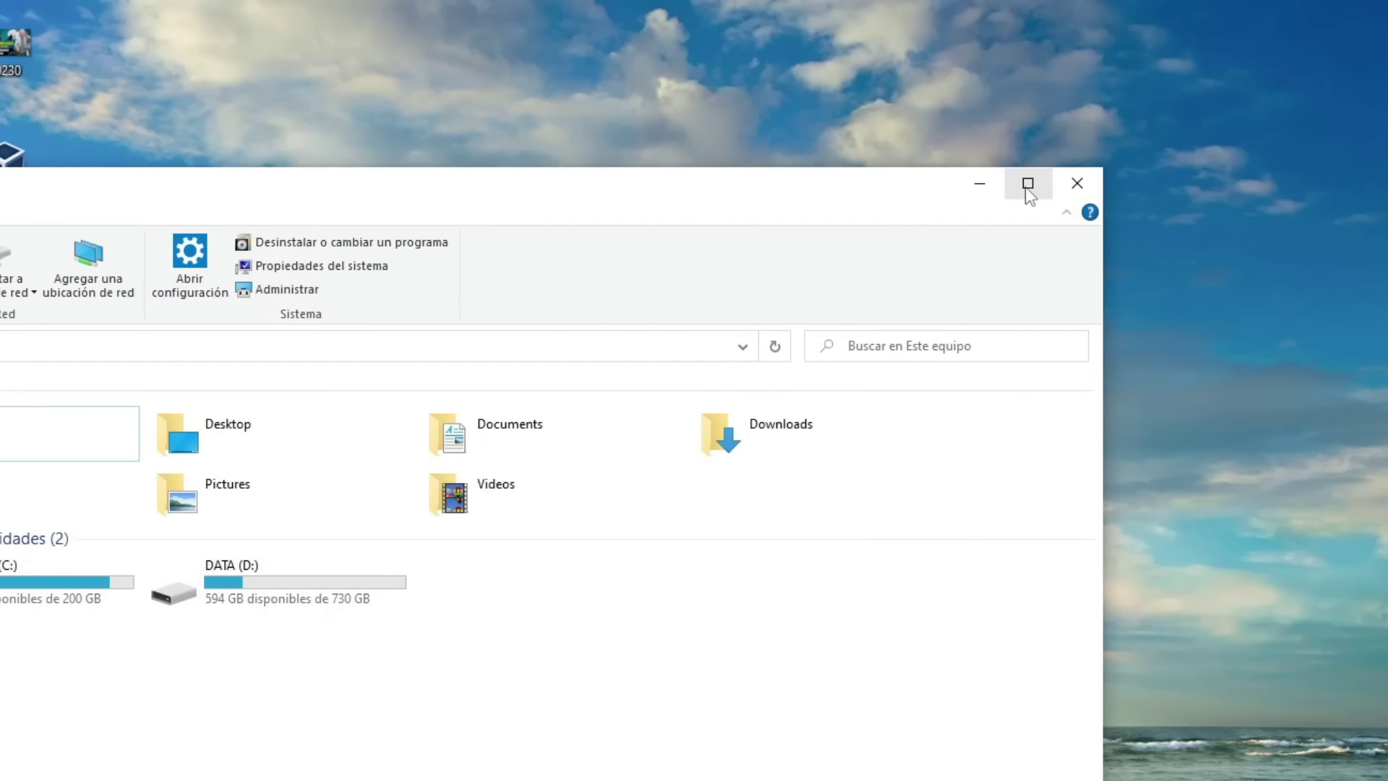
click(1029, 182)
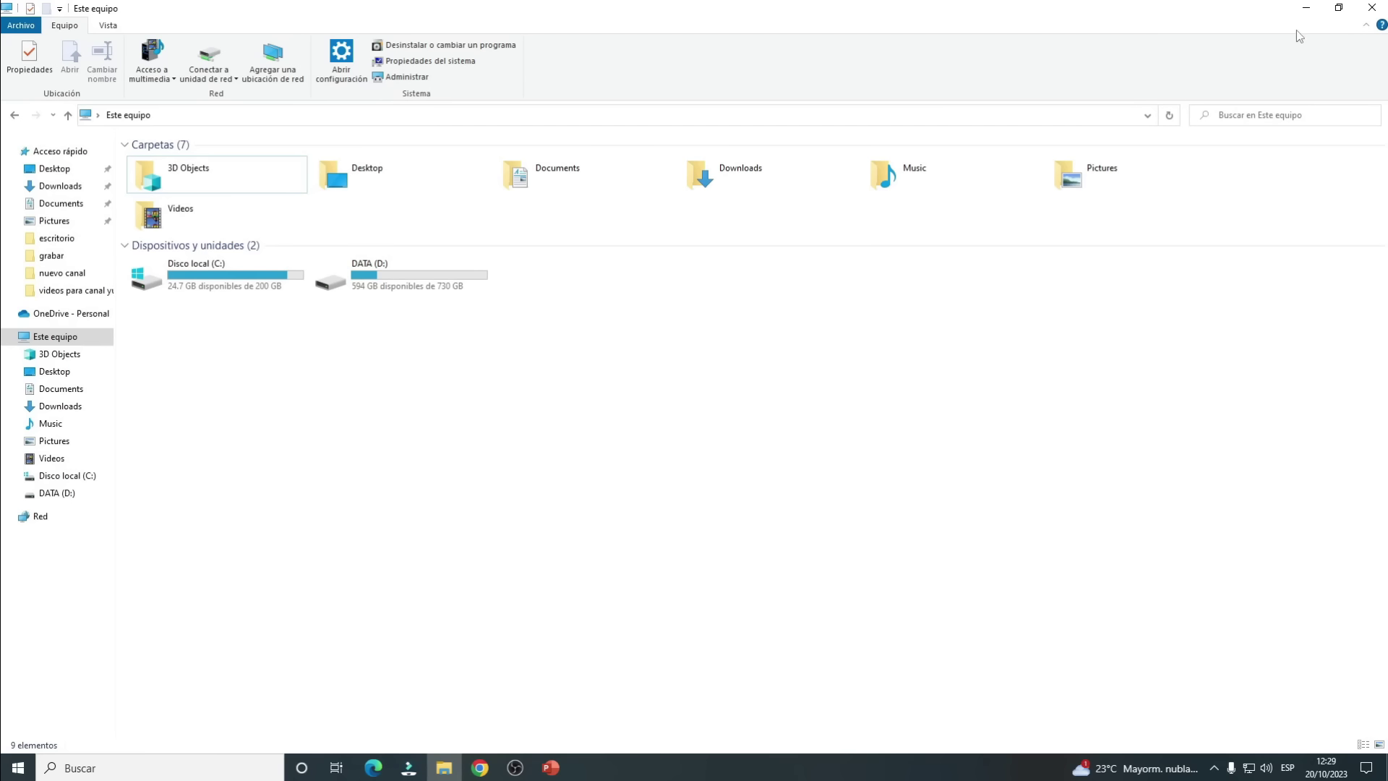
- Restore the Este equipo window to its smaller size and close it
click(1339, 9)
drag(962, 141, 951, 143)
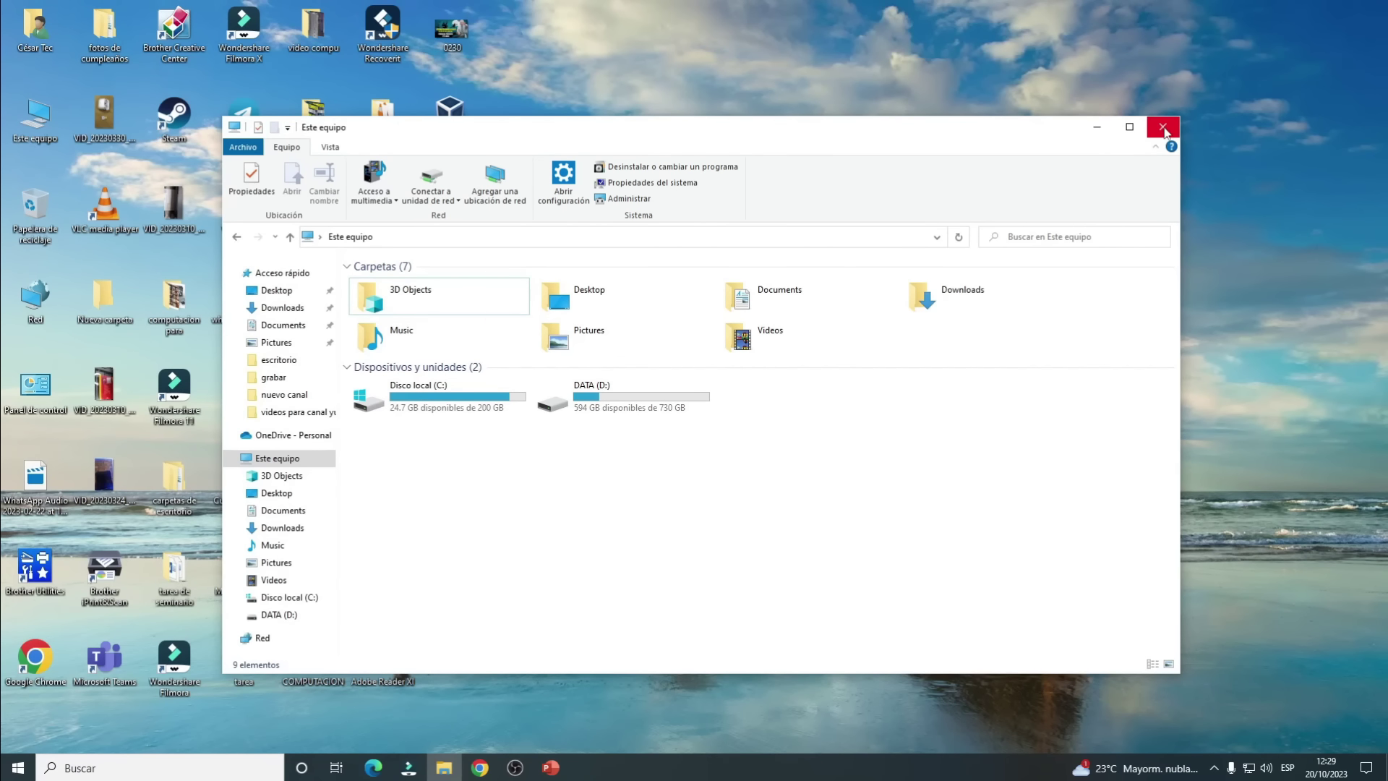
click(1163, 128)
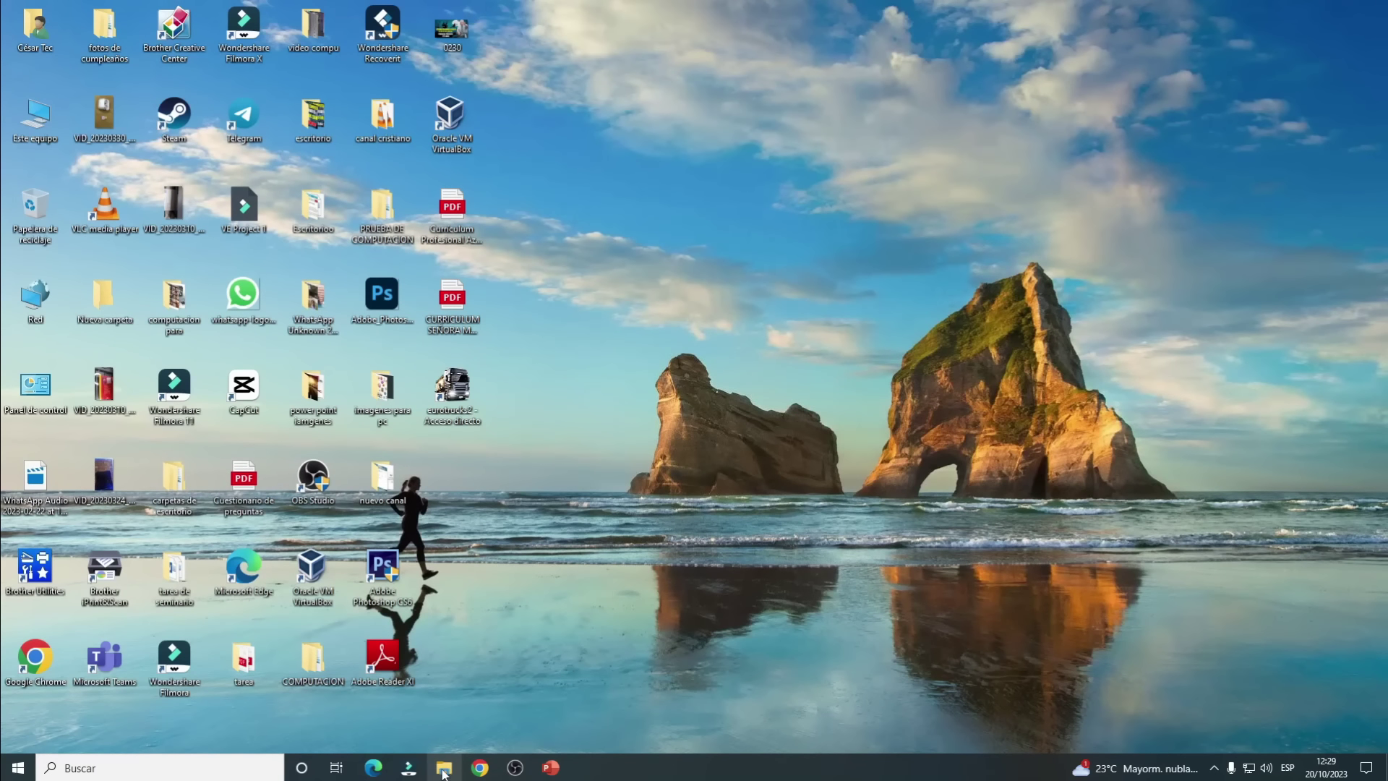
- Refresh the desktop and start Calculator by executing calc from the Run dialog
right_click(694, 334)
click(743, 375)
key(super+r)
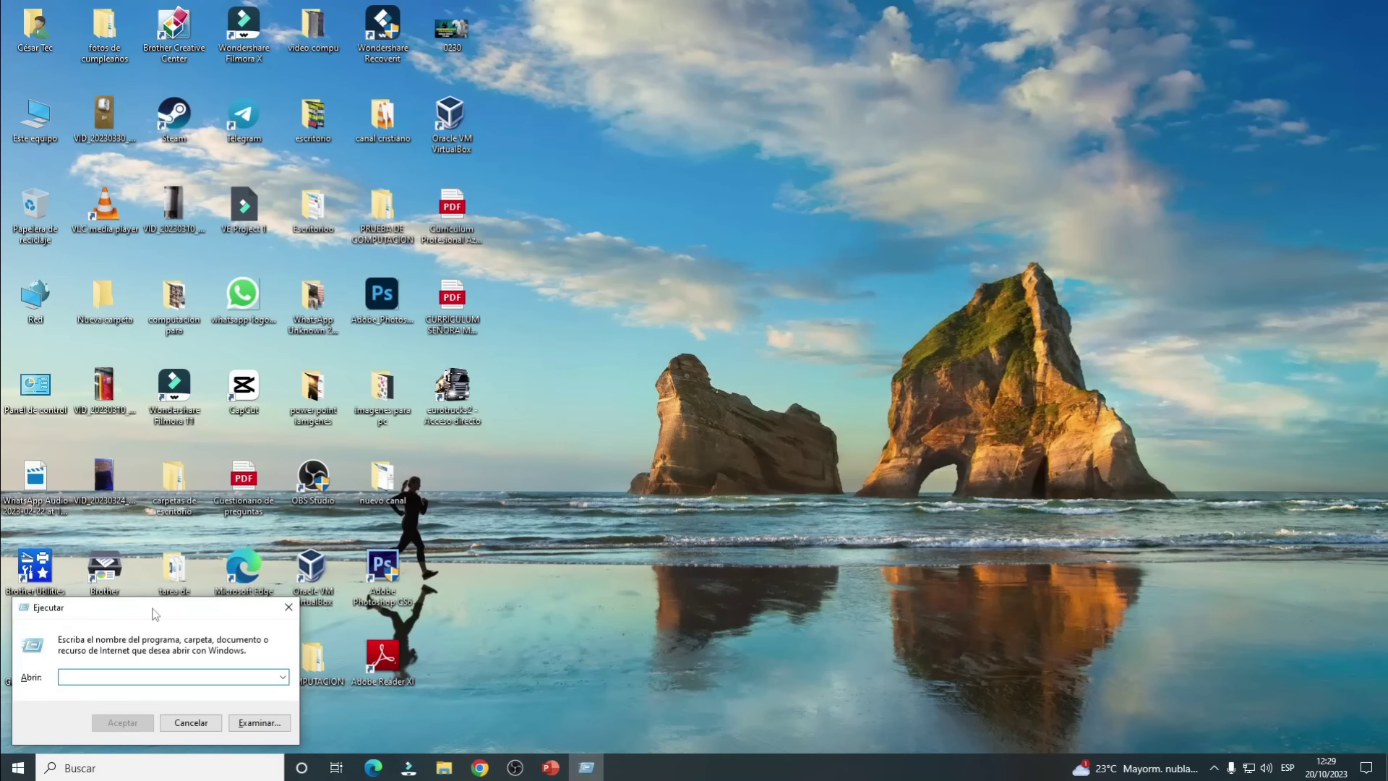
text(calc)
key(Return)
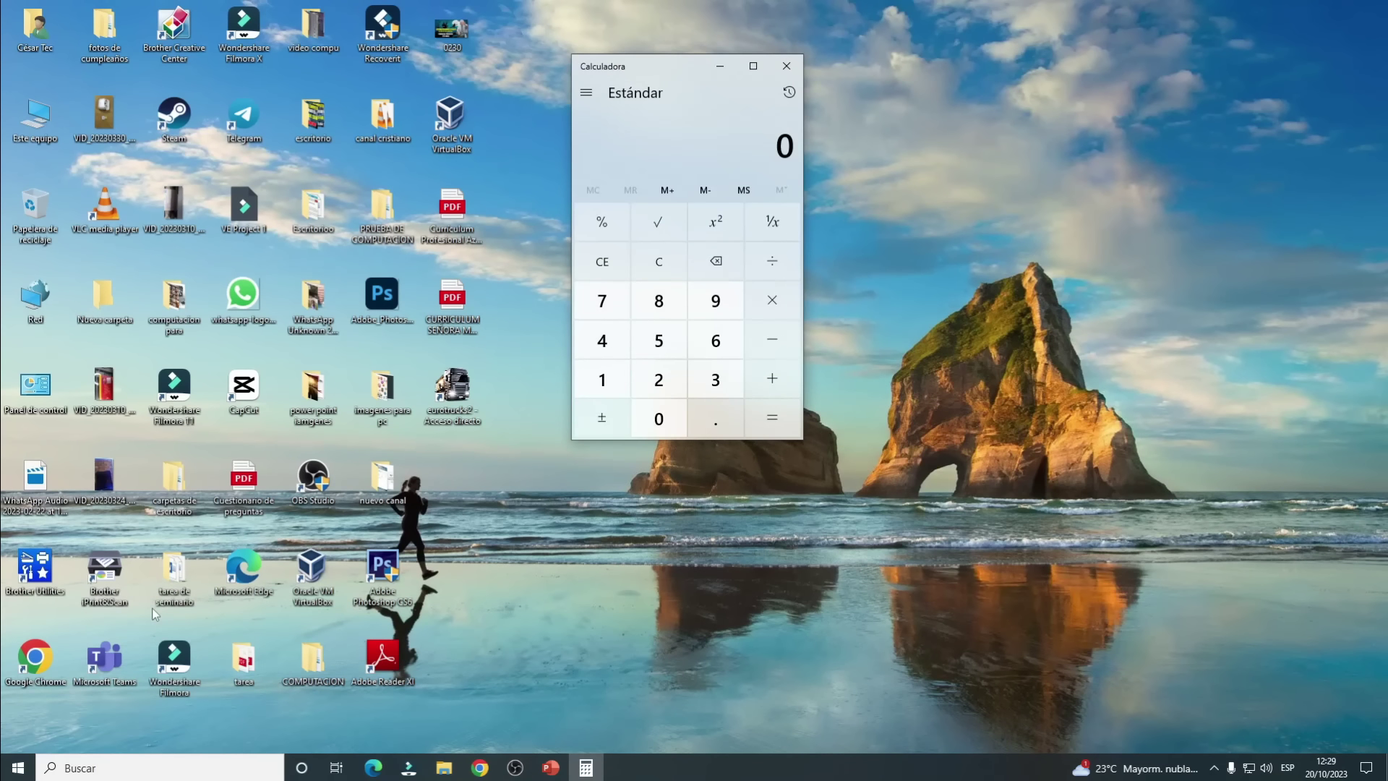
- Start Paint by executing mspaint from the Run dialog
key(super+r)
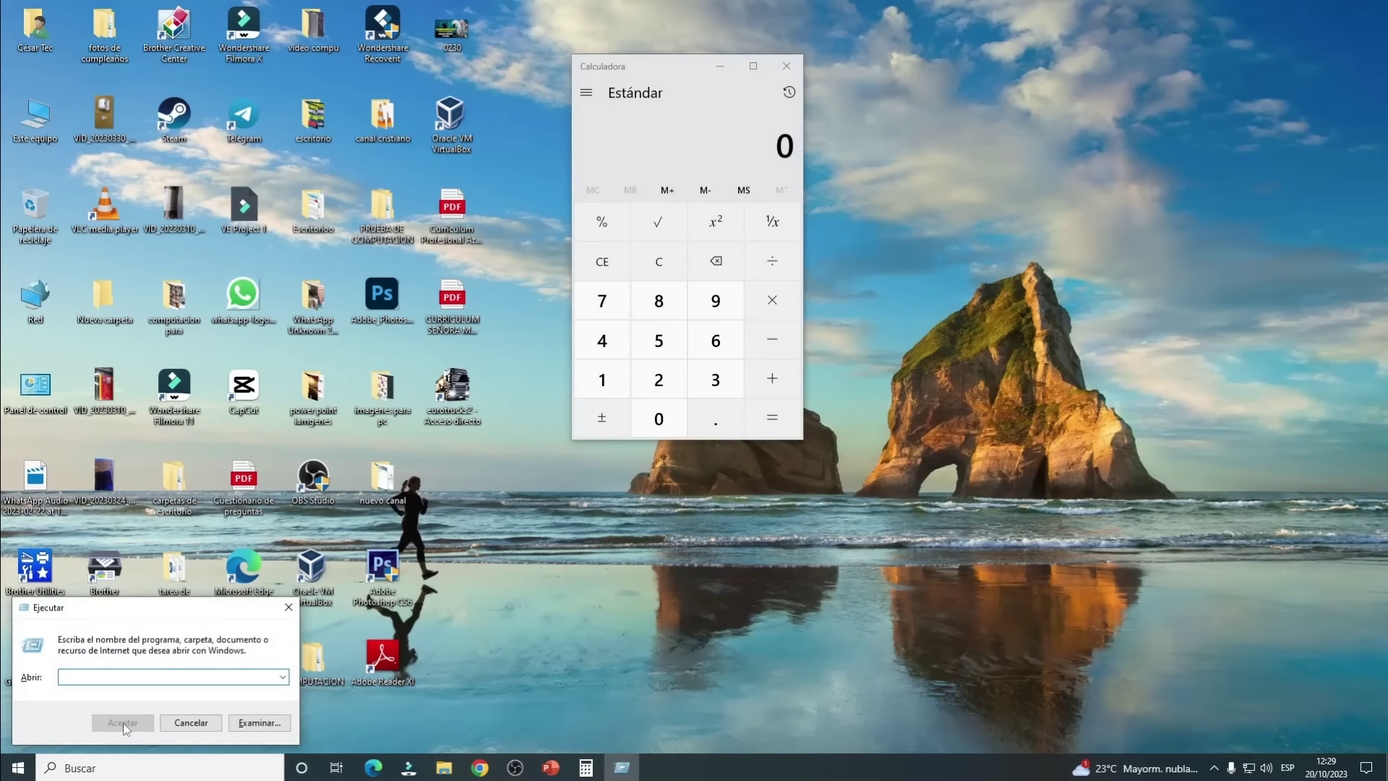
text(mspaint)
click(124, 724)
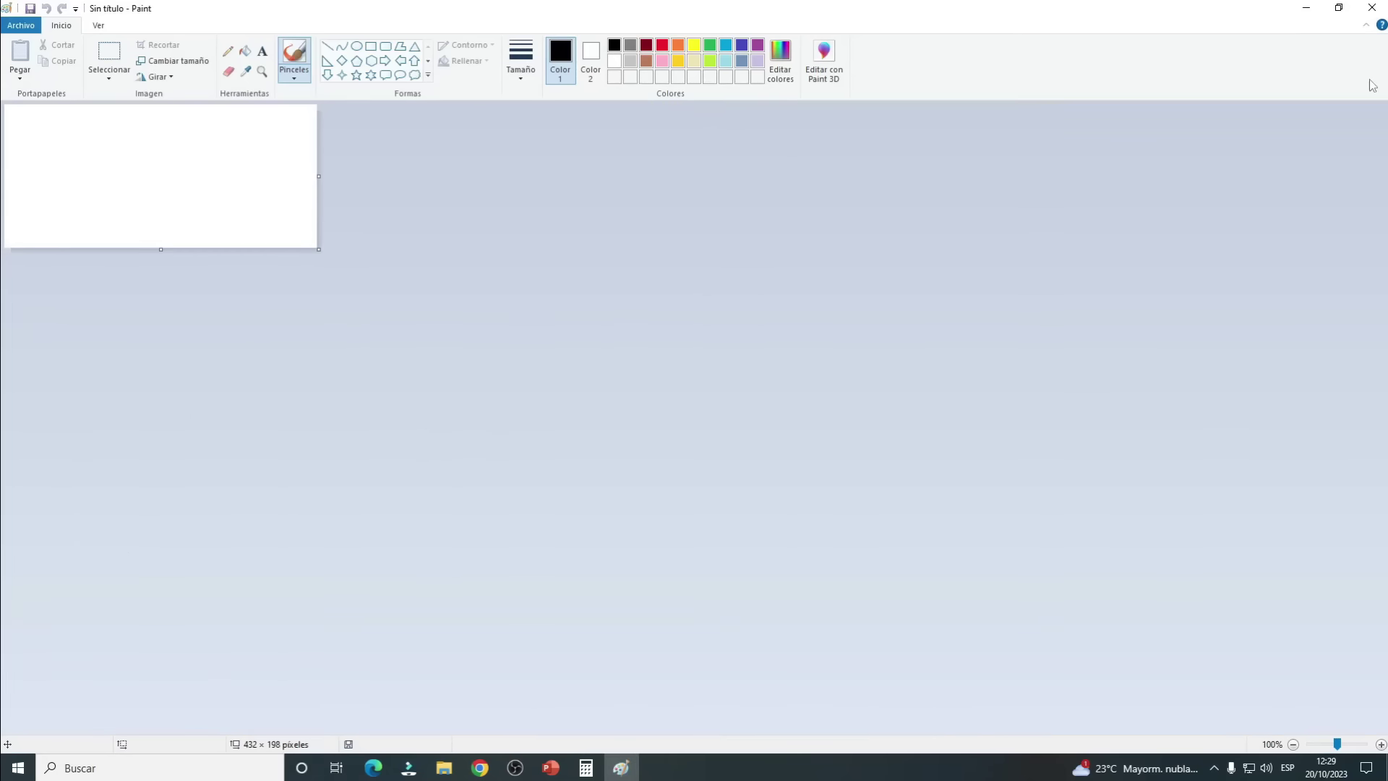
- Restore Paint to a smaller window placed beside the Calculator and enlarge its canvas to about 551 × 280 pixels
click(1339, 9)
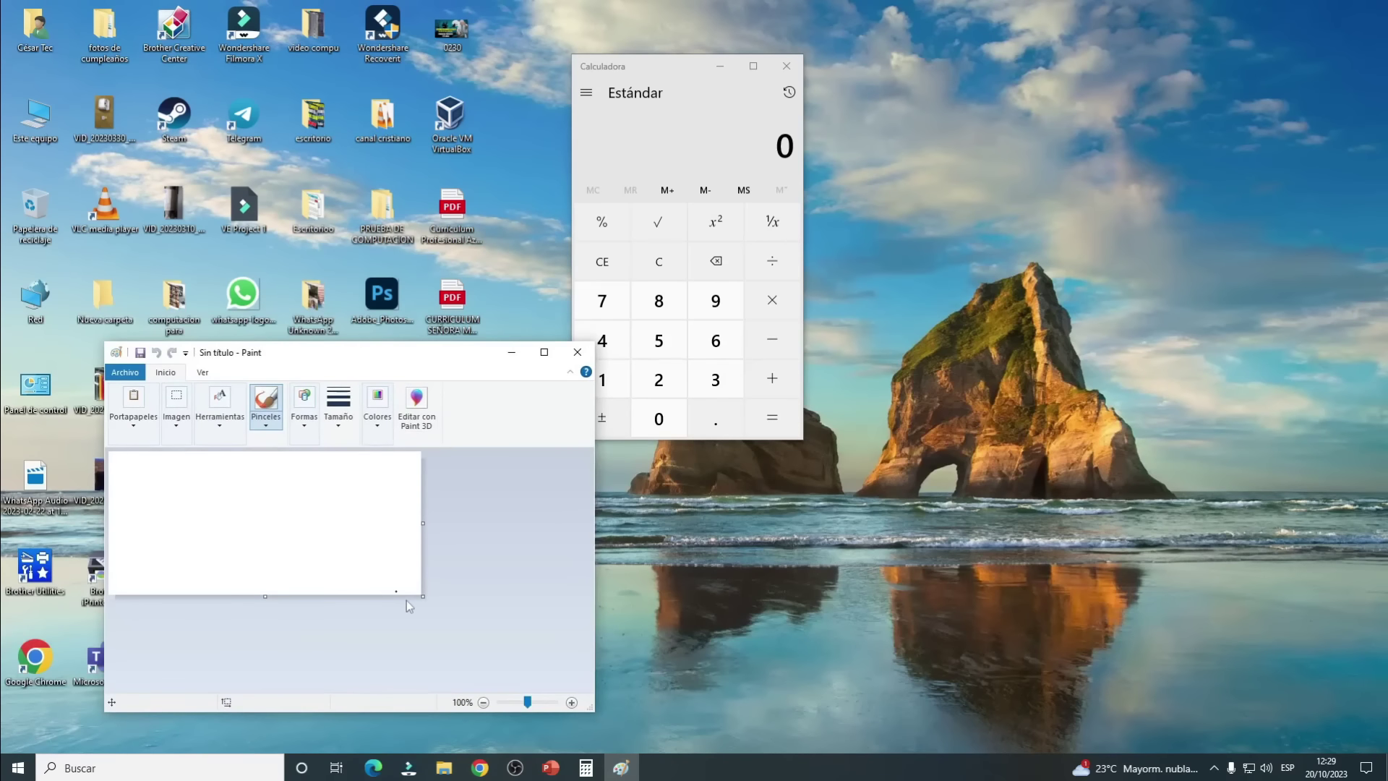
drag(418, 596, 508, 654)
drag(465, 360, 394, 93)
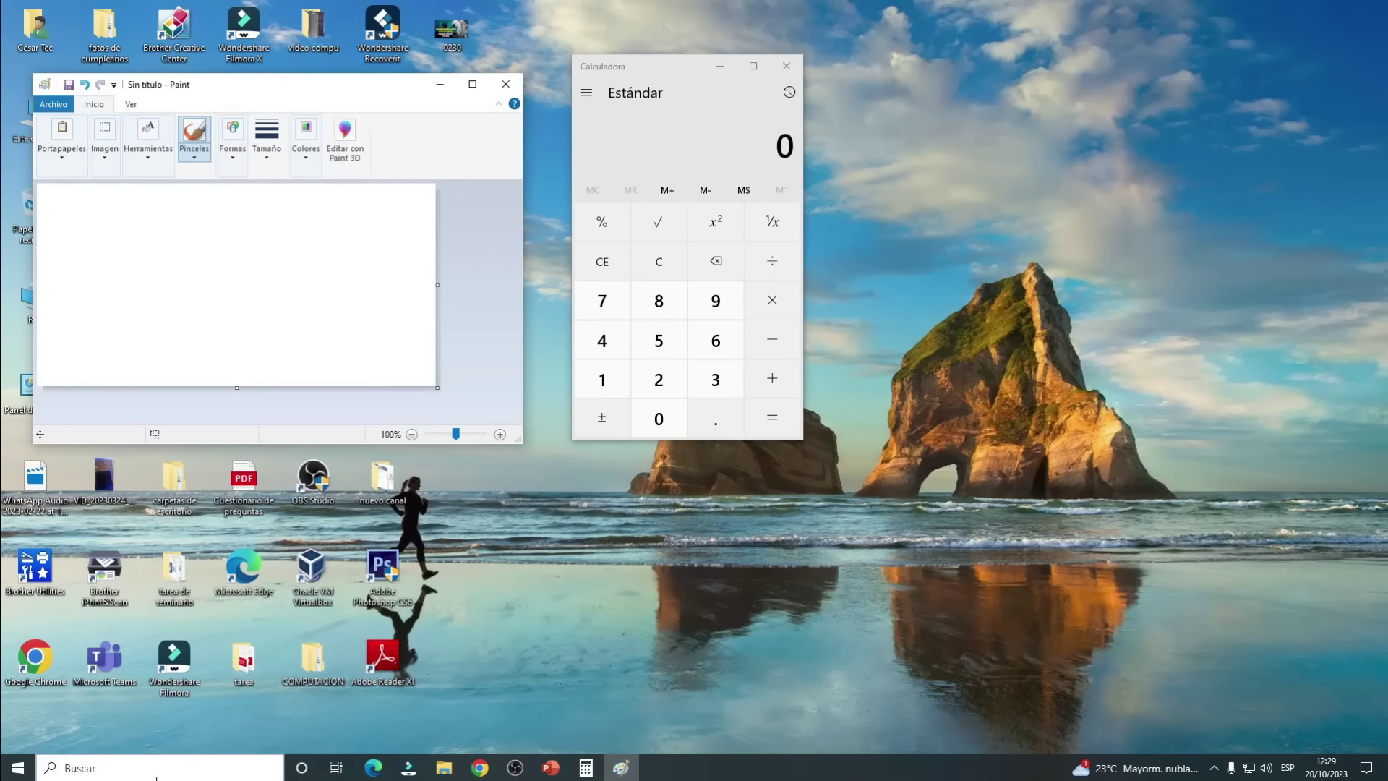
- Start WordPad by executing wordpad from the Run dialog and move its window lower so the Calculator's title bar is uncovered
key(super+r)
text(wr)
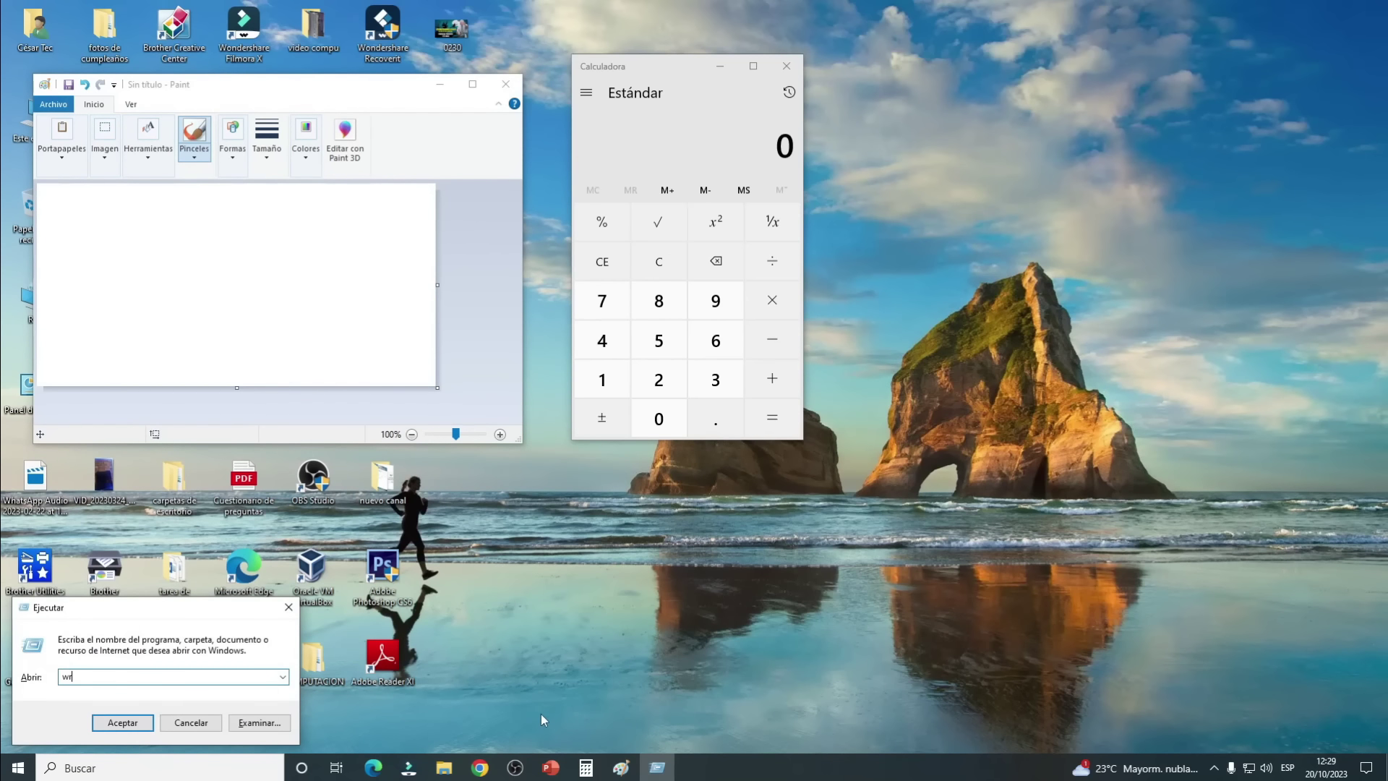
key(BackSpace)
text(ordpad)
key(Return)
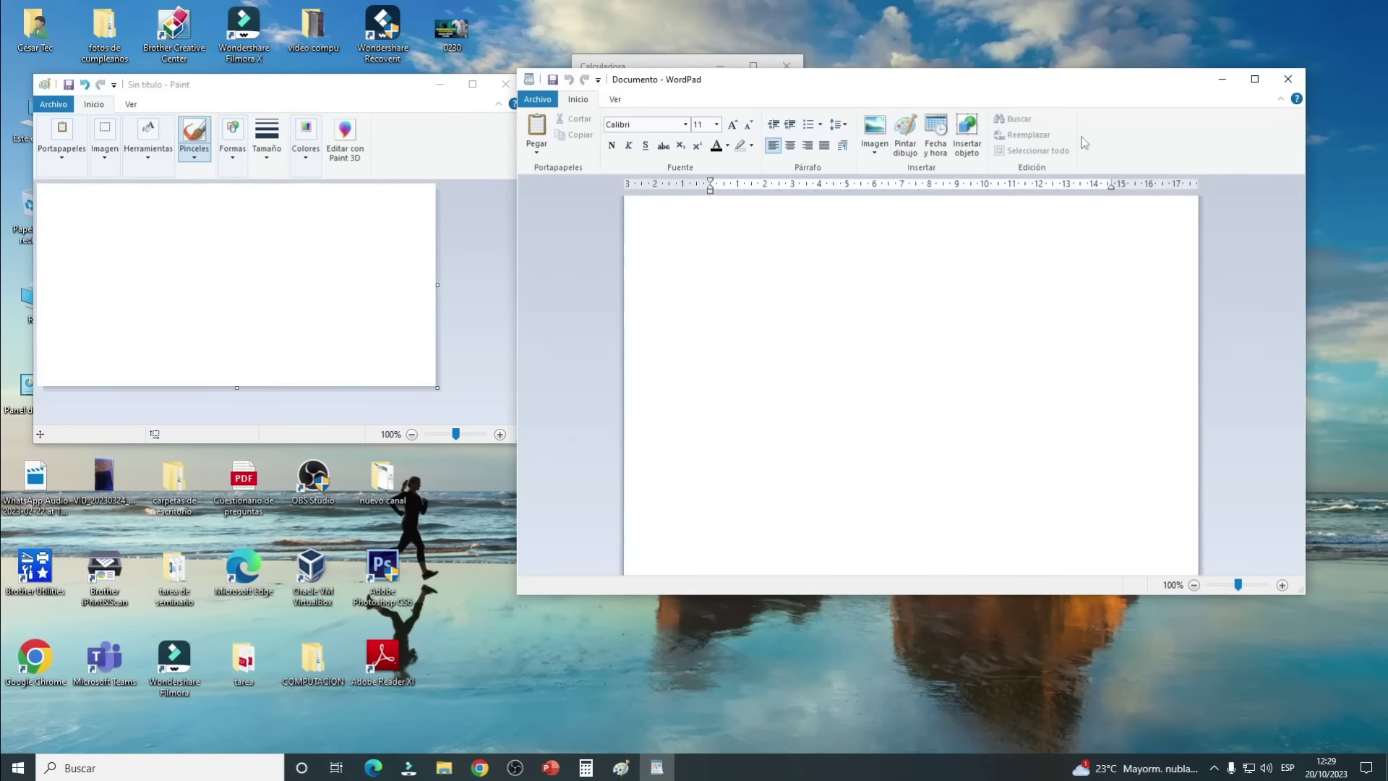
drag(1157, 81, 1186, 173)
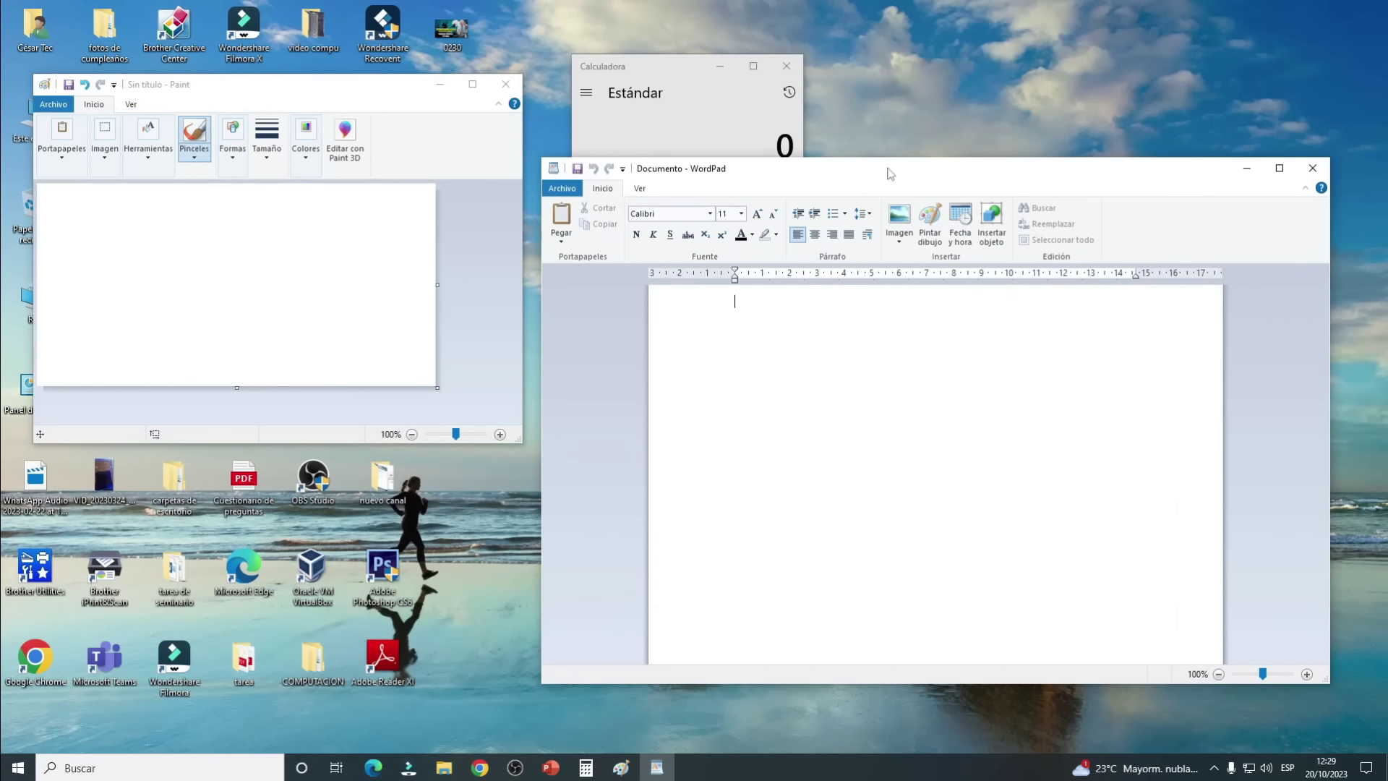
- Bring the Calculator to the front and arrange all open windows in a cascade
click(680, 113)
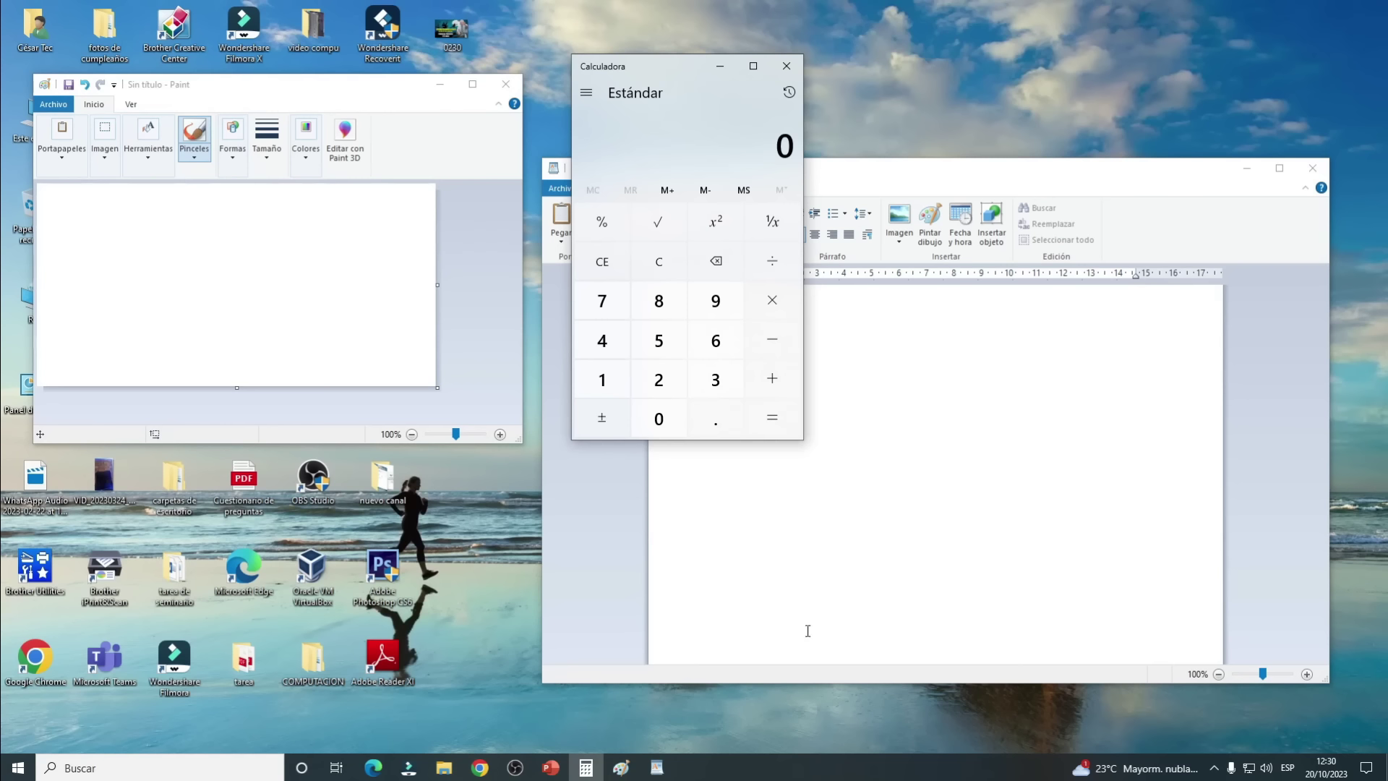
right_click(746, 774)
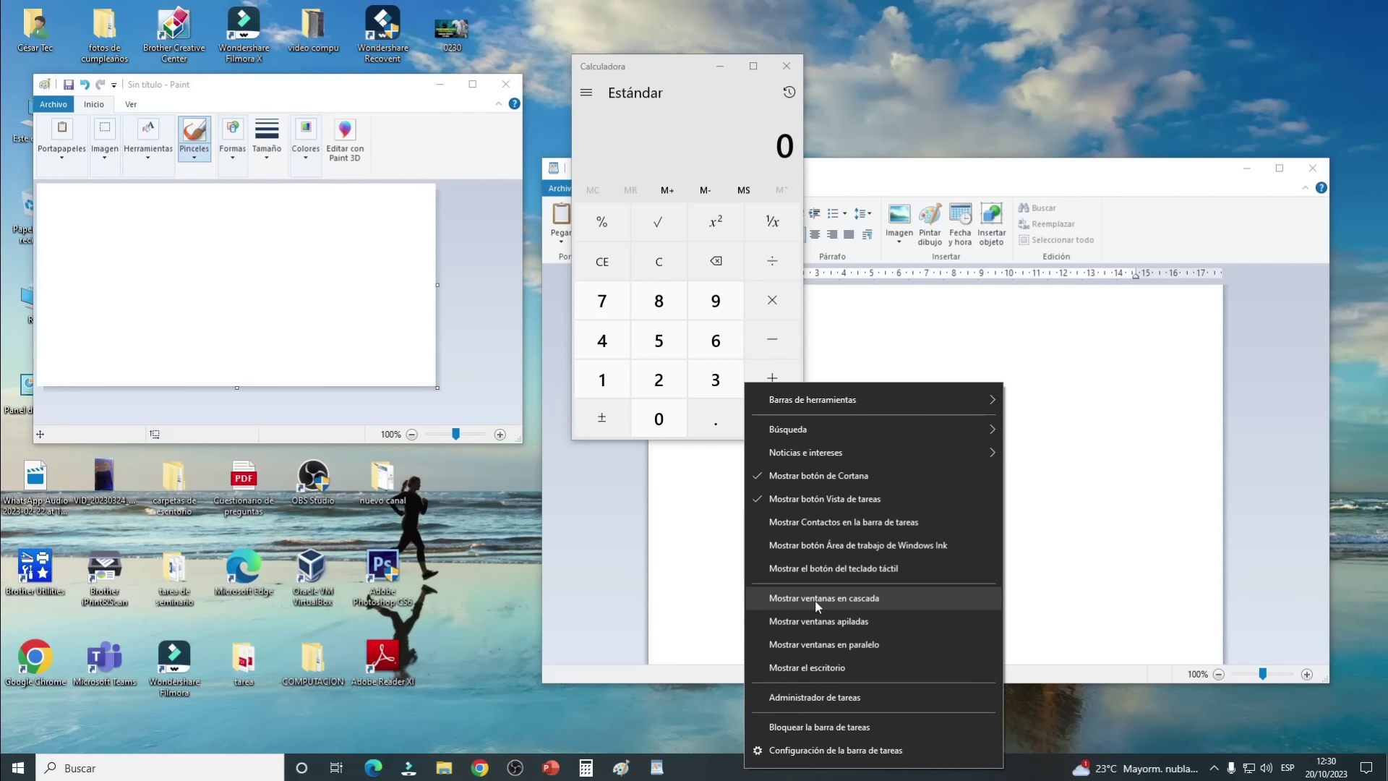
click(852, 599)
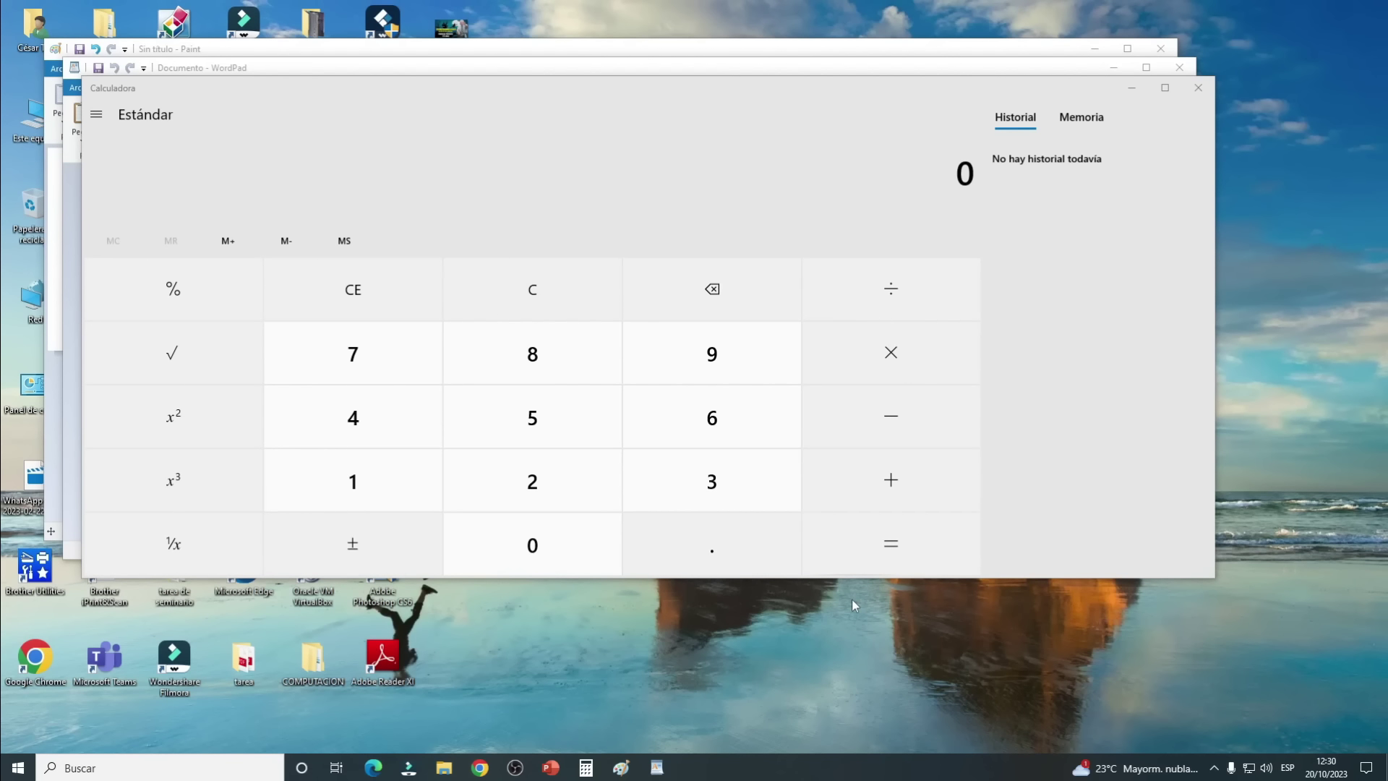
- Move the Calculator window lower and bring the WordPad and Paint windows to the front in turn
click(775, 100)
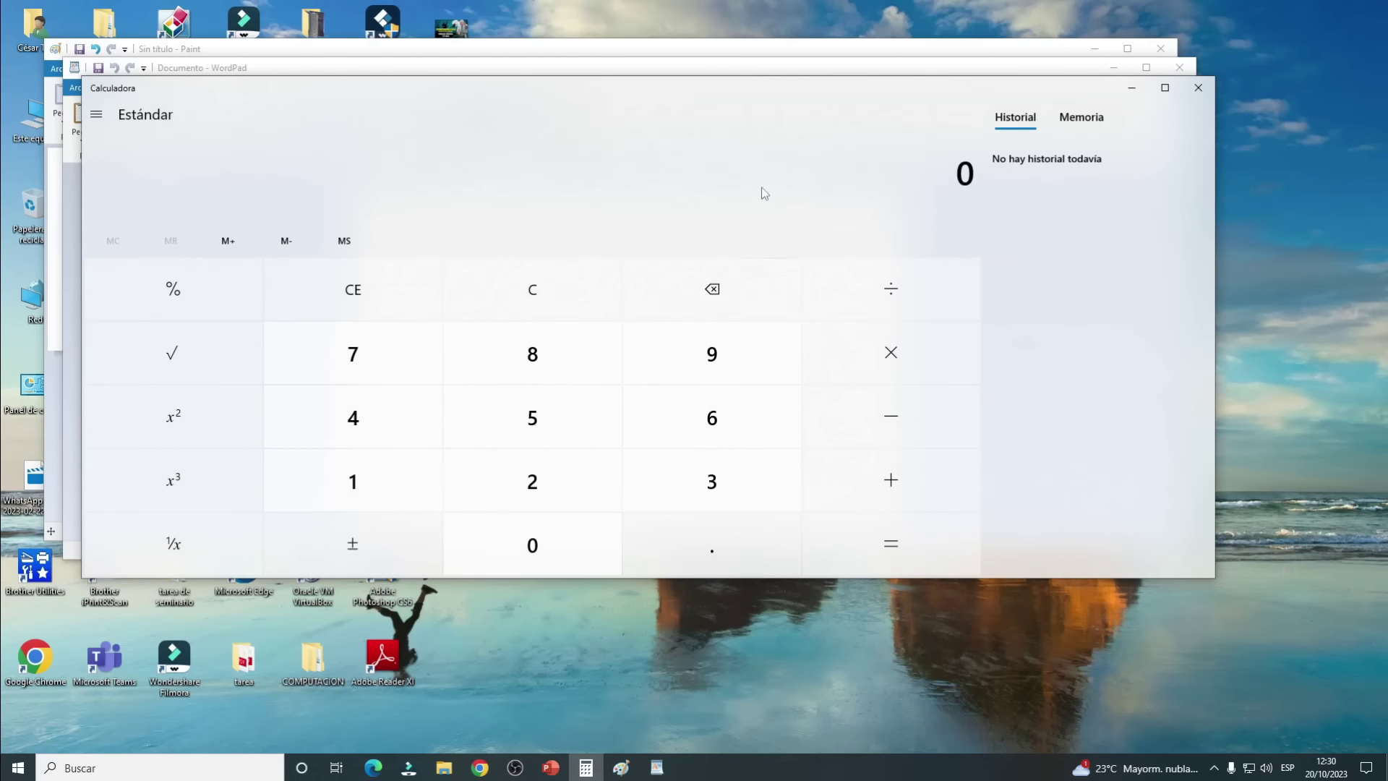
drag(747, 86, 738, 192)
click(729, 73)
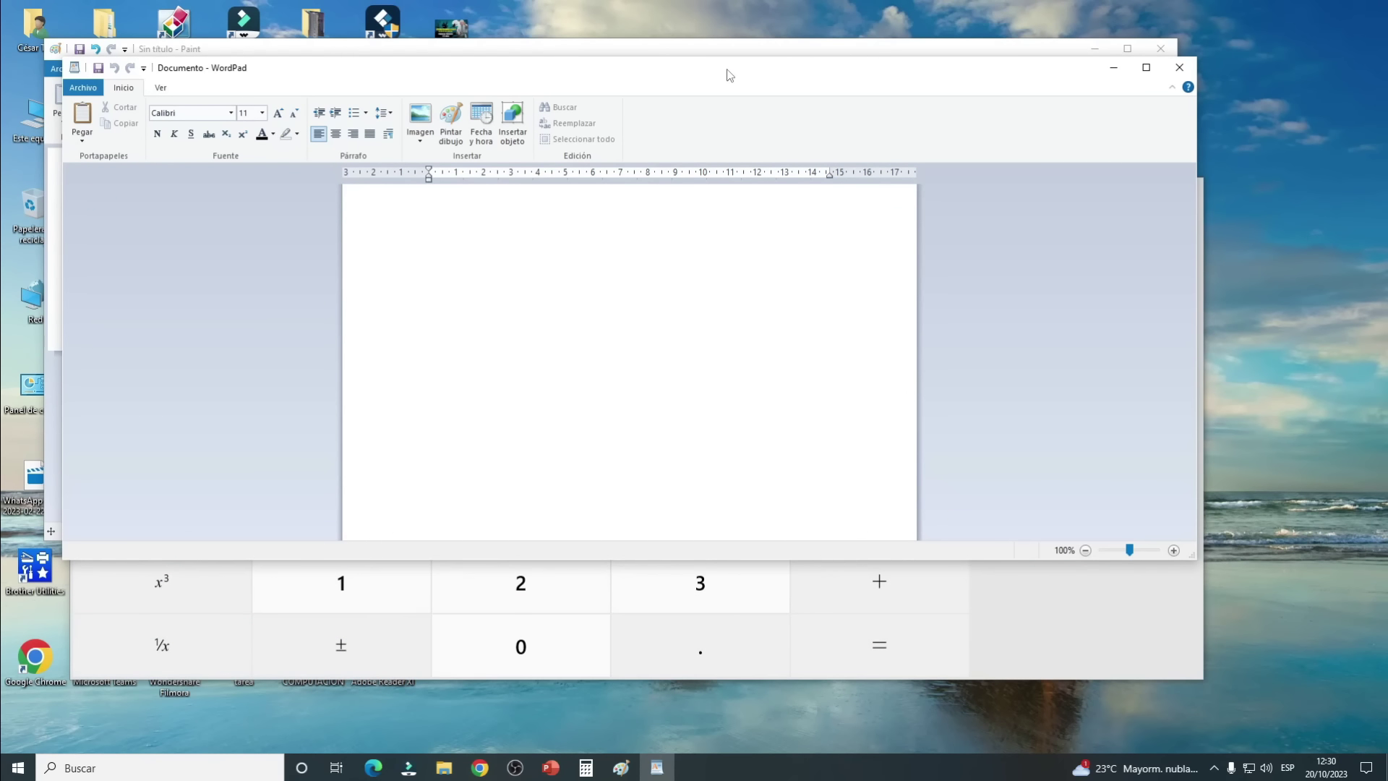
click(729, 49)
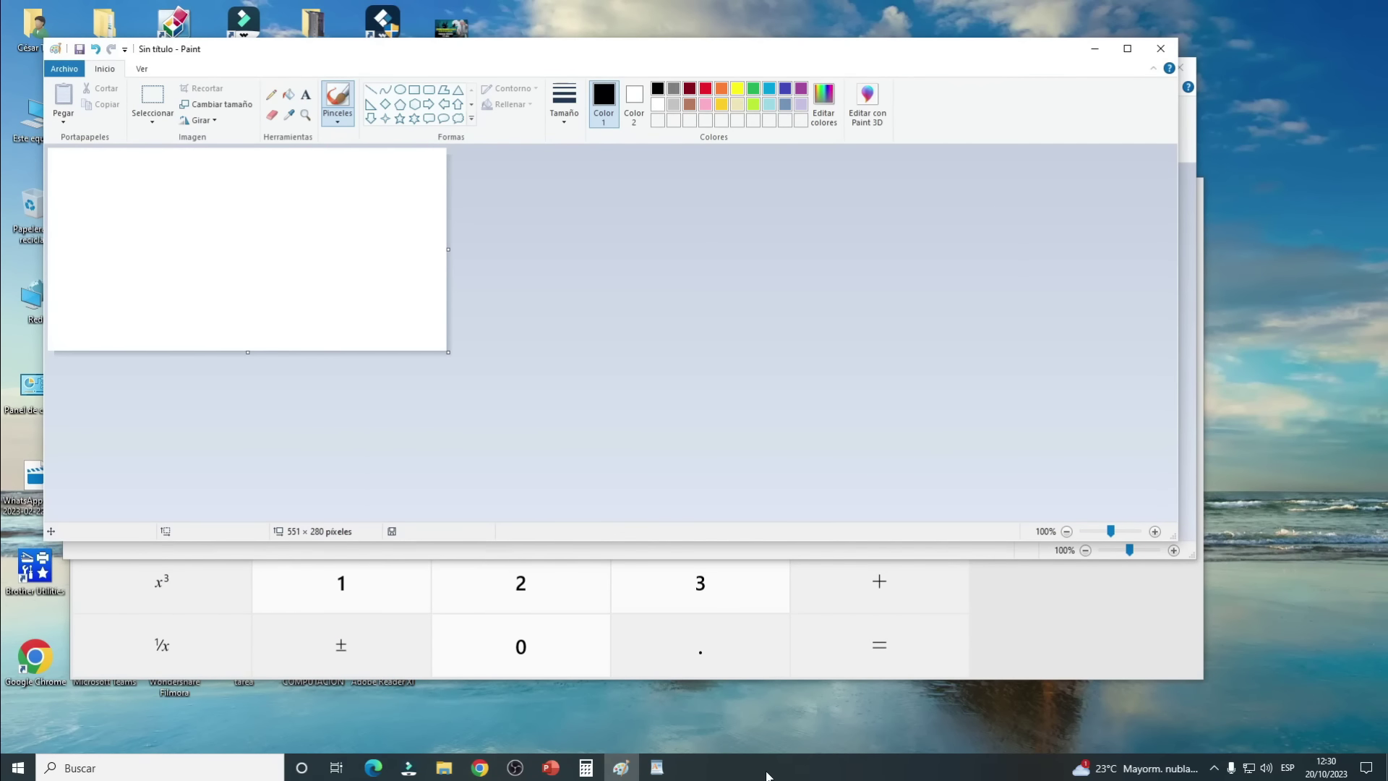
- Arrange the open Paint, WordPad and Calculator windows as stacked windows
right_click(770, 775)
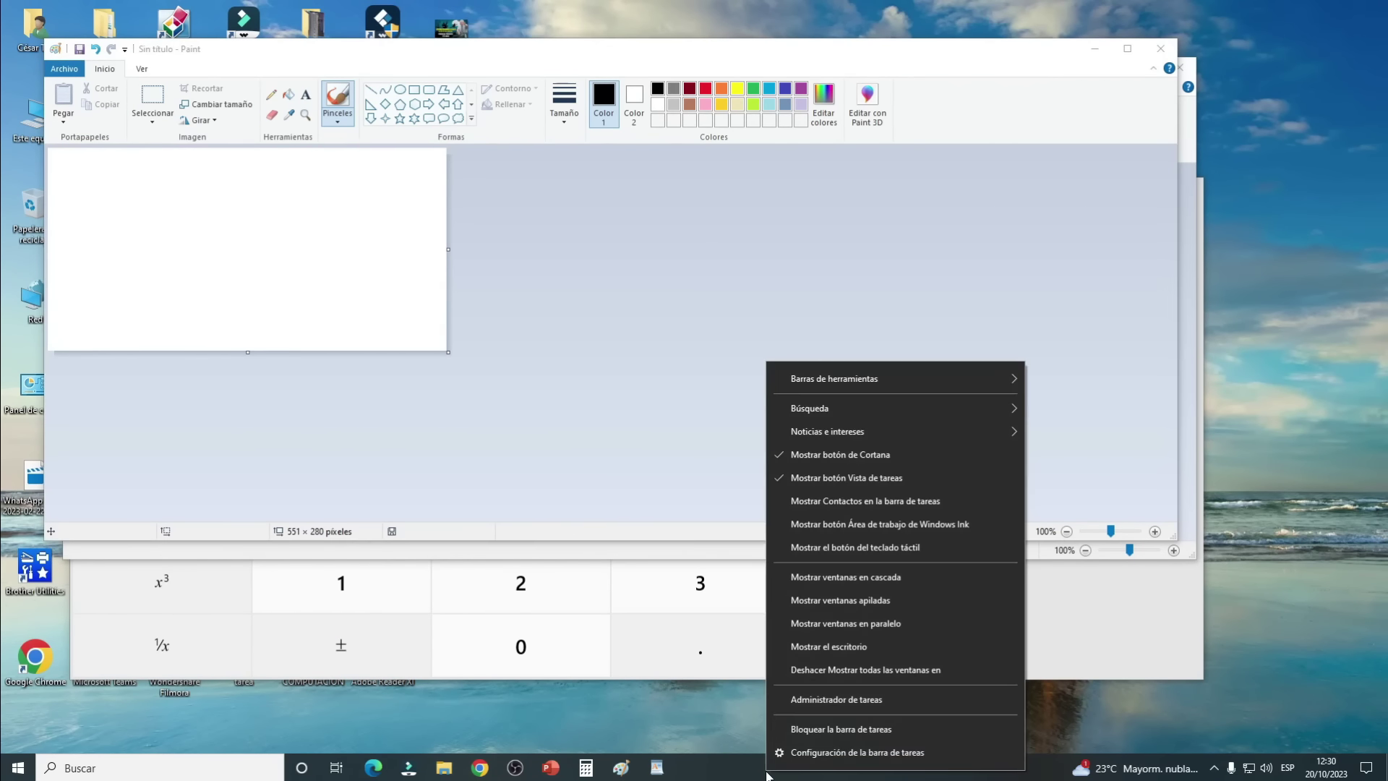
click(875, 601)
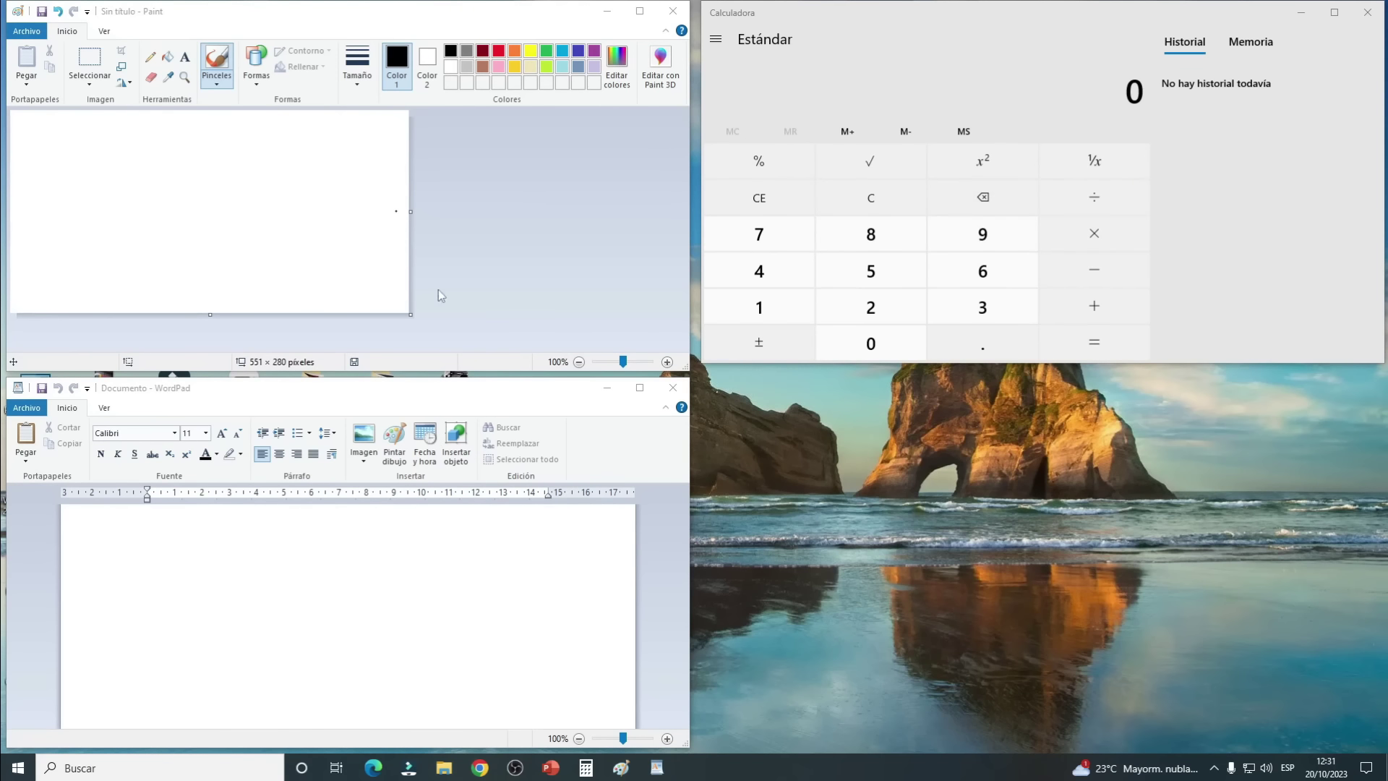
- Write "hola" in the WordPad document and draw a black freehand scribble on the Paint canvas
click(247, 549)
text(hola)
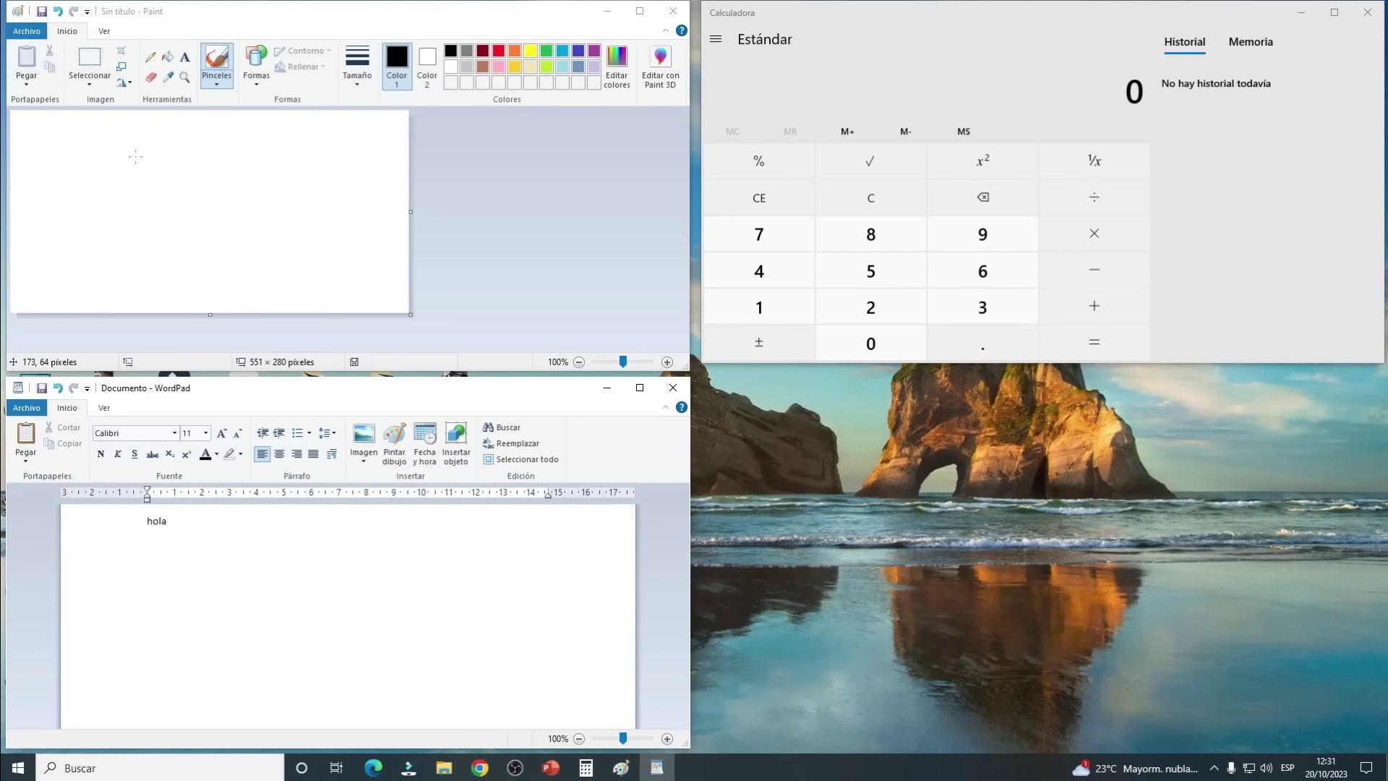
click(506, 60)
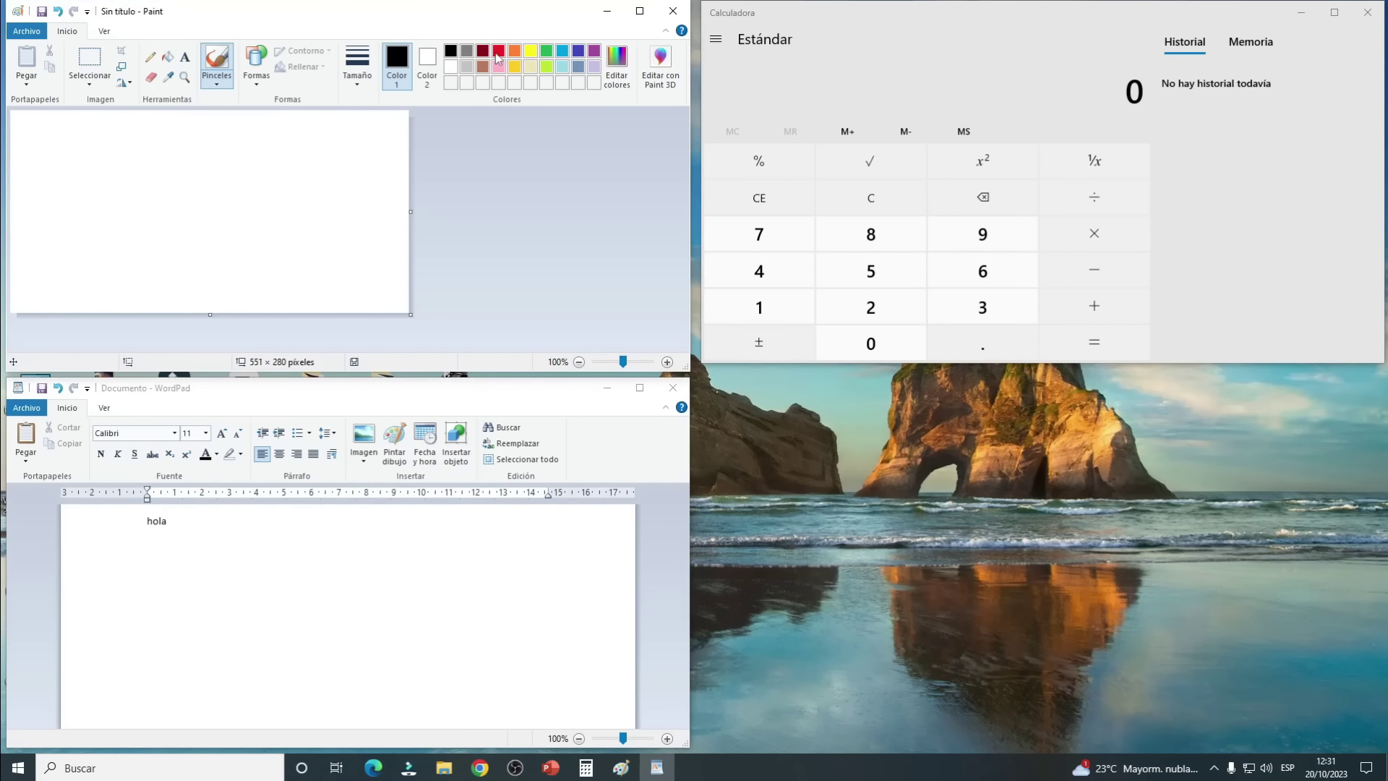
mouse_move(84, 162)
mouse_down()
mouse_move(206, 261)
mouse_move(190, 192)
mouse_move(337, 189)
mouse_move(138, 152)
mouse_move(42, 179)
mouse_move(81, 224)
mouse_up()
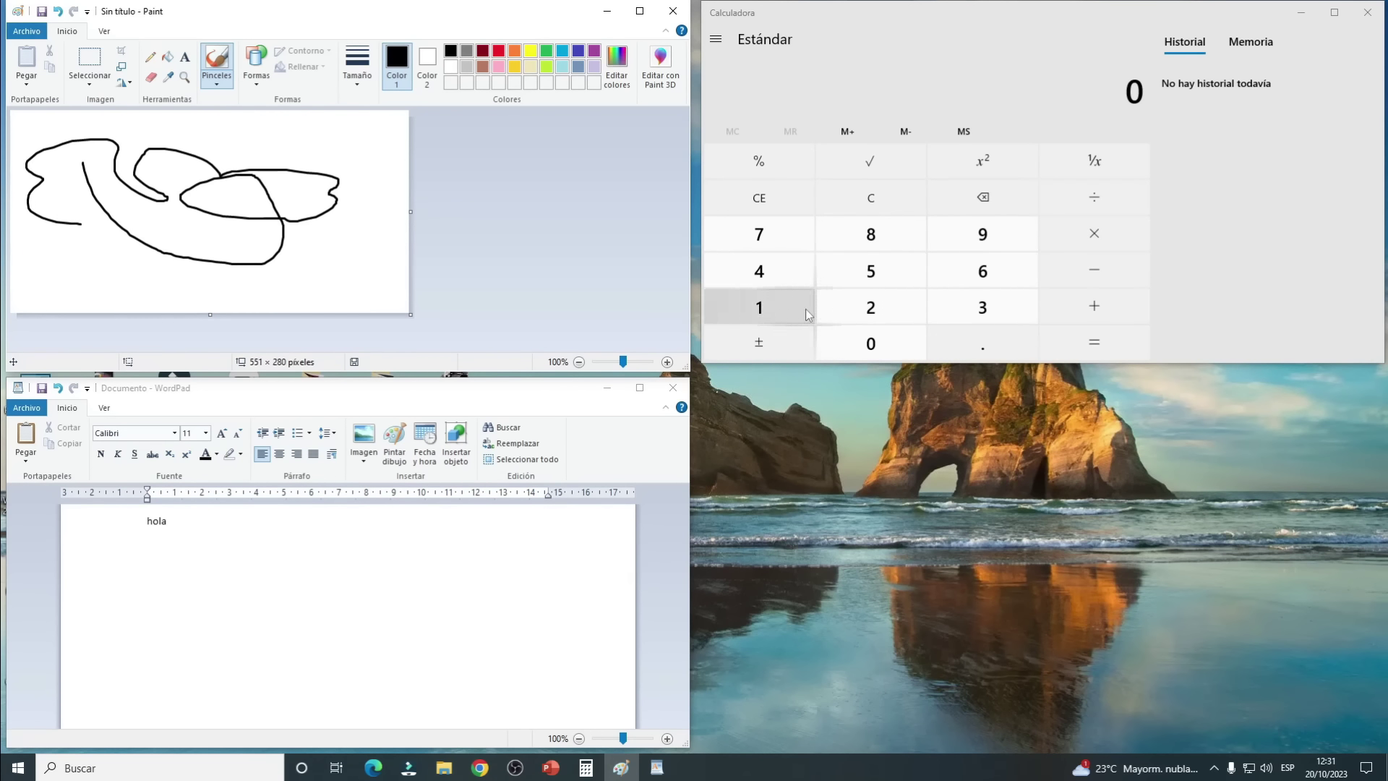
- Calculate 8 + 3 + 2 in the Calculator
click(871, 234)
click(1076, 306)
click(996, 302)
click(1074, 304)
click(871, 308)
click(1094, 342)
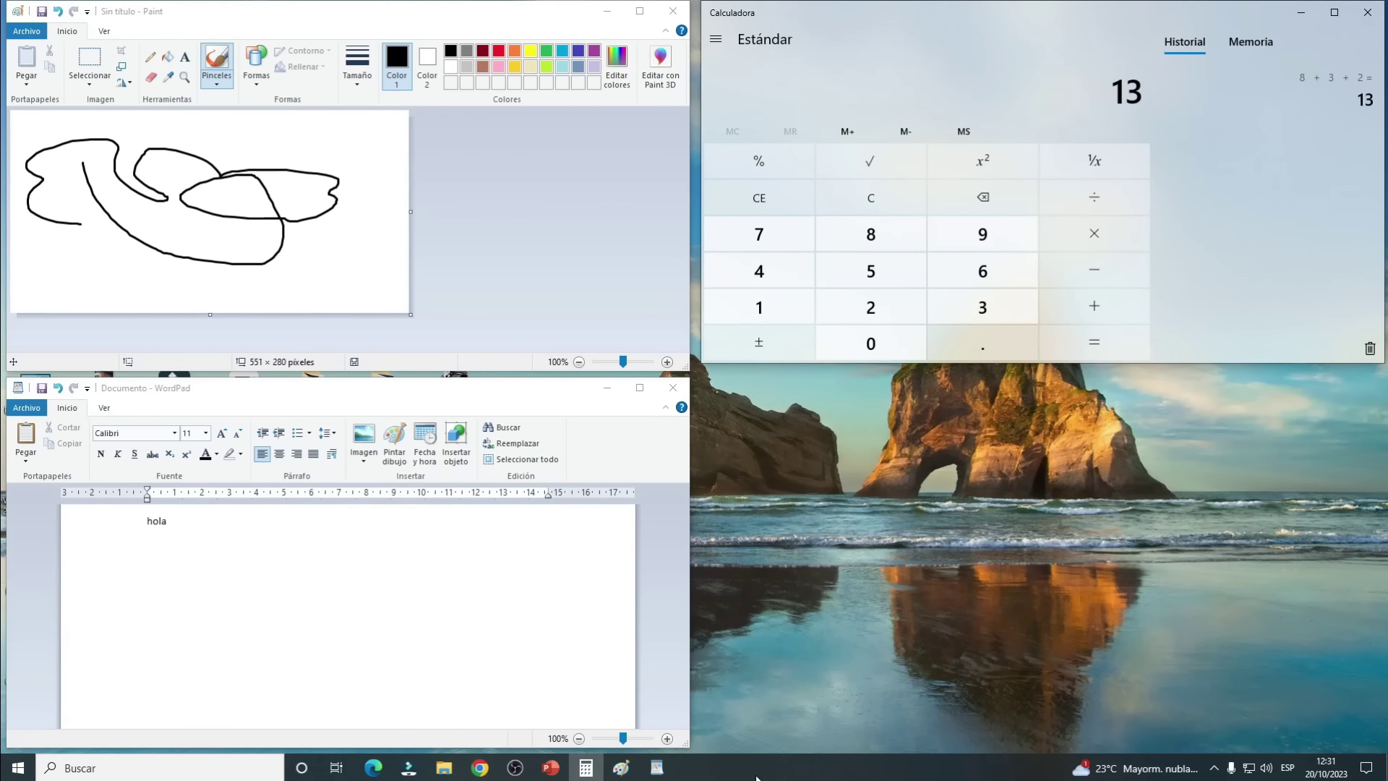
- Arrange the open windows in a cascade again and minimize Calculator, Paint and WordPad
right_click(796, 771)
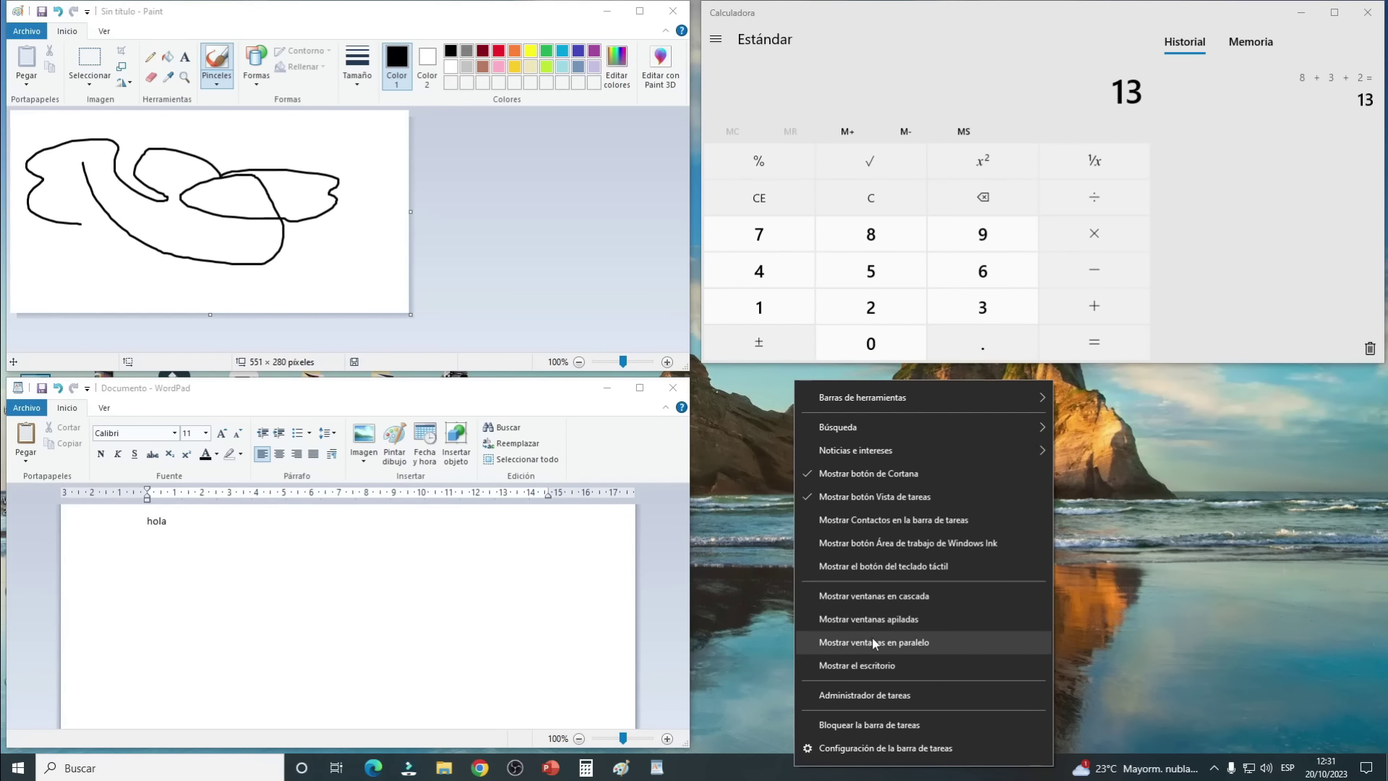
click(865, 598)
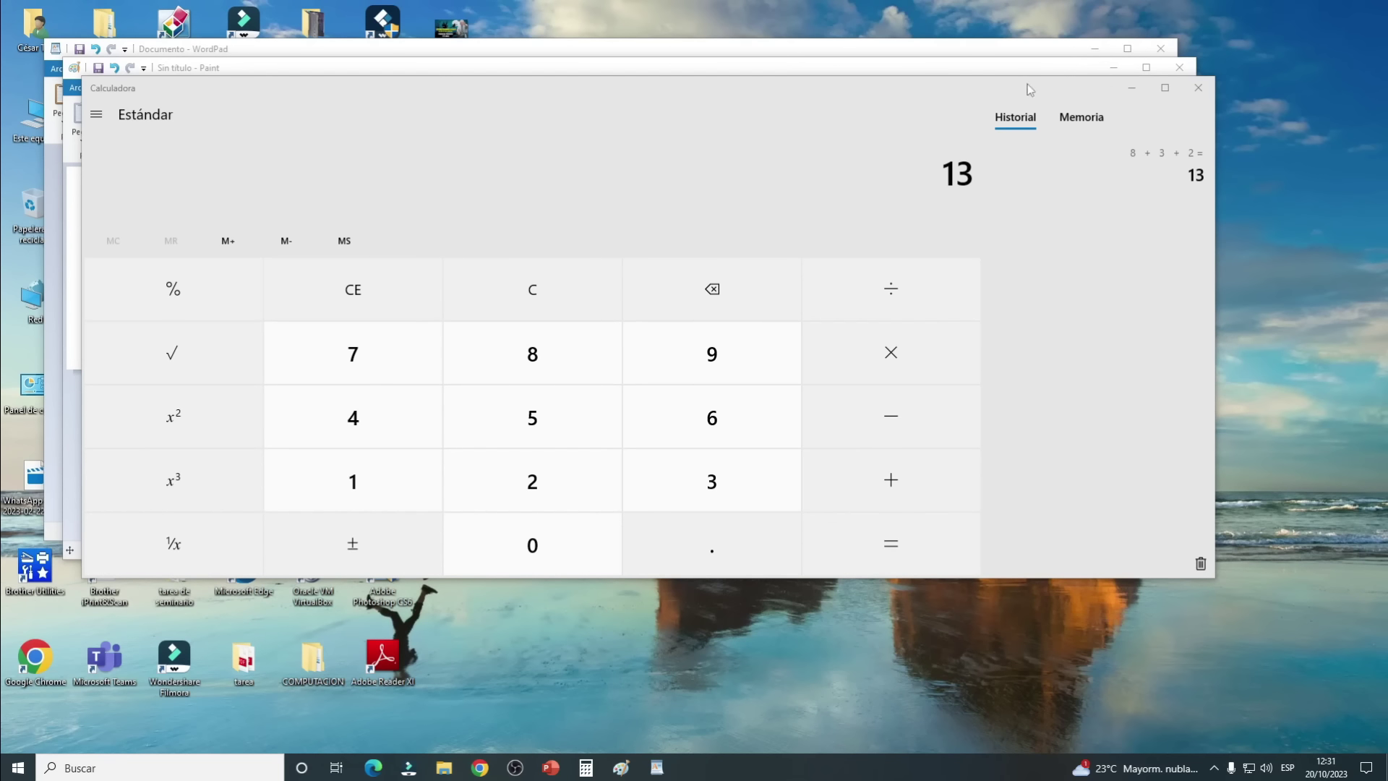
click(1132, 88)
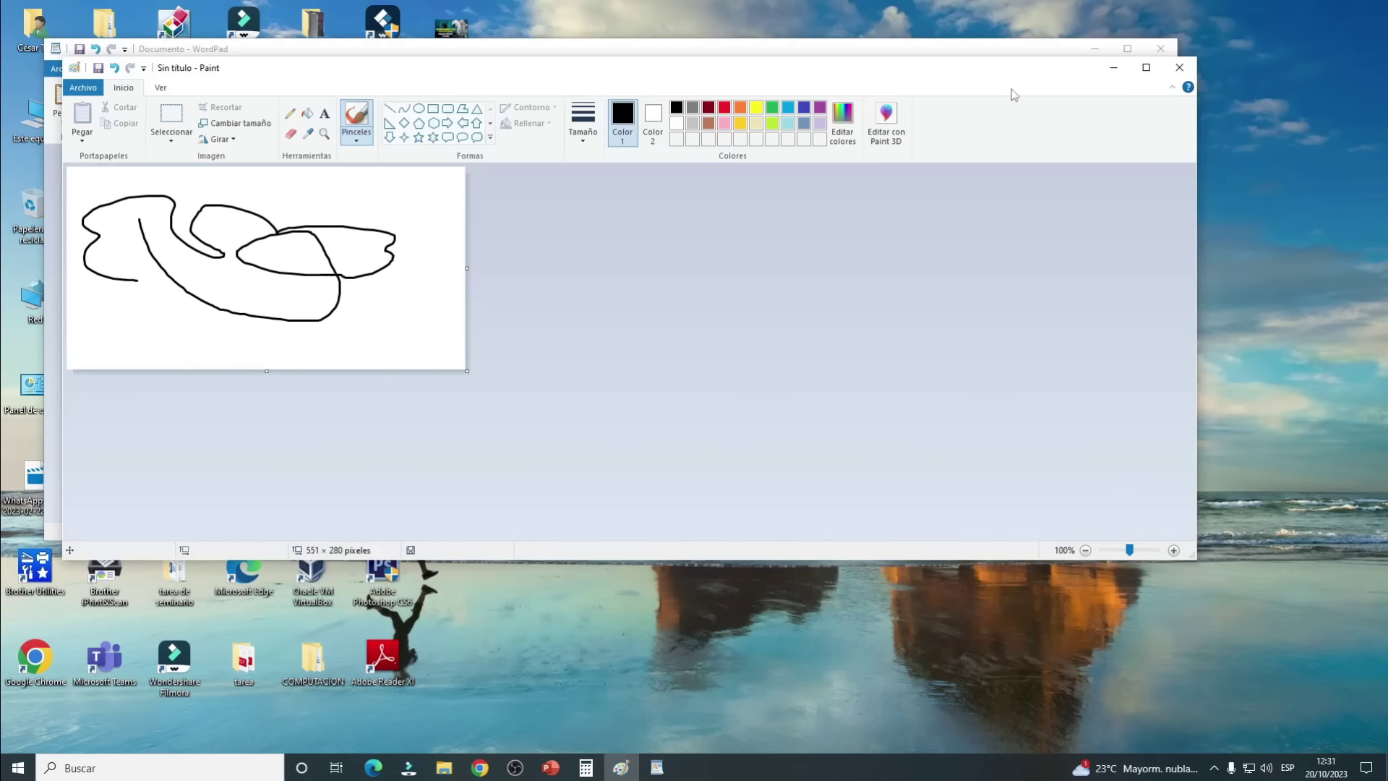
click(1113, 67)
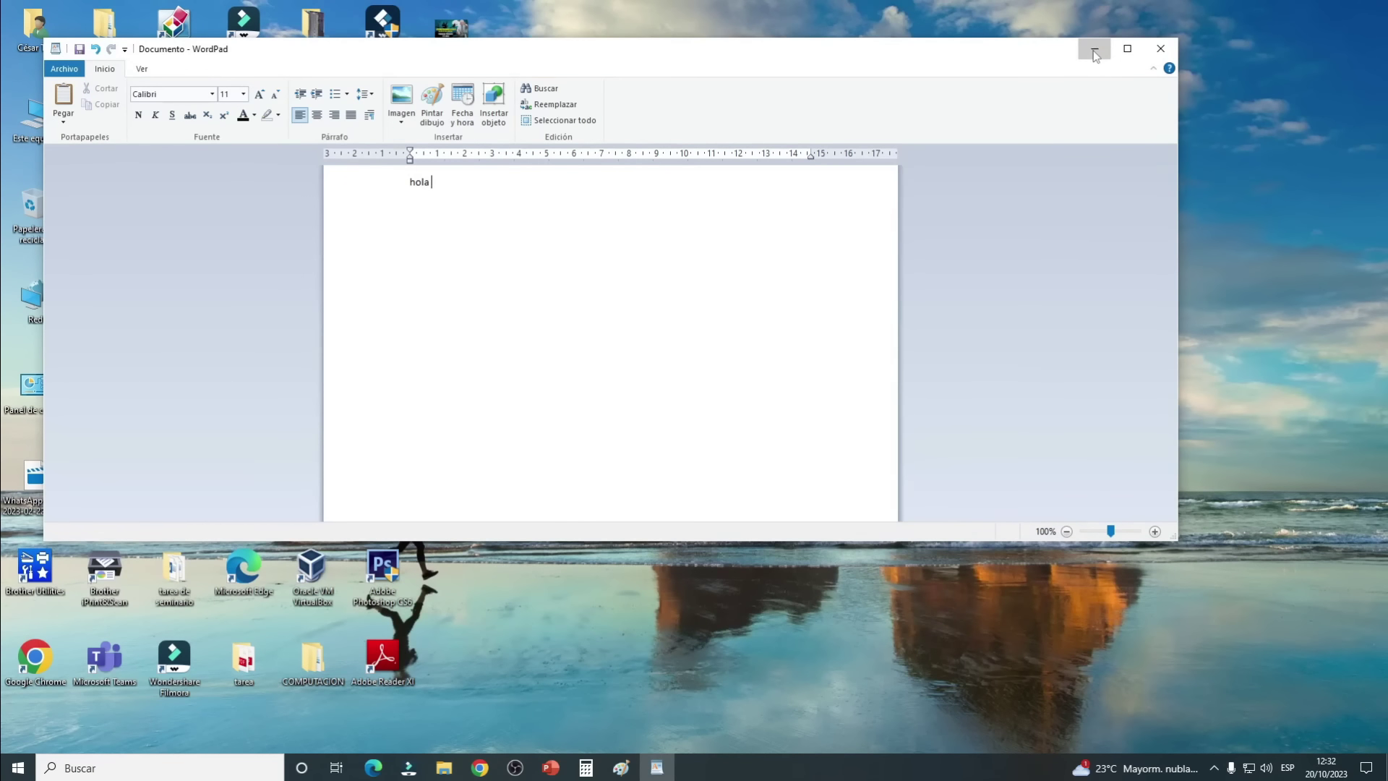
click(1094, 50)
- Refresh the empty desktop twice
right_click(736, 331)
click(759, 376)
right_click(714, 314)
click(730, 357)
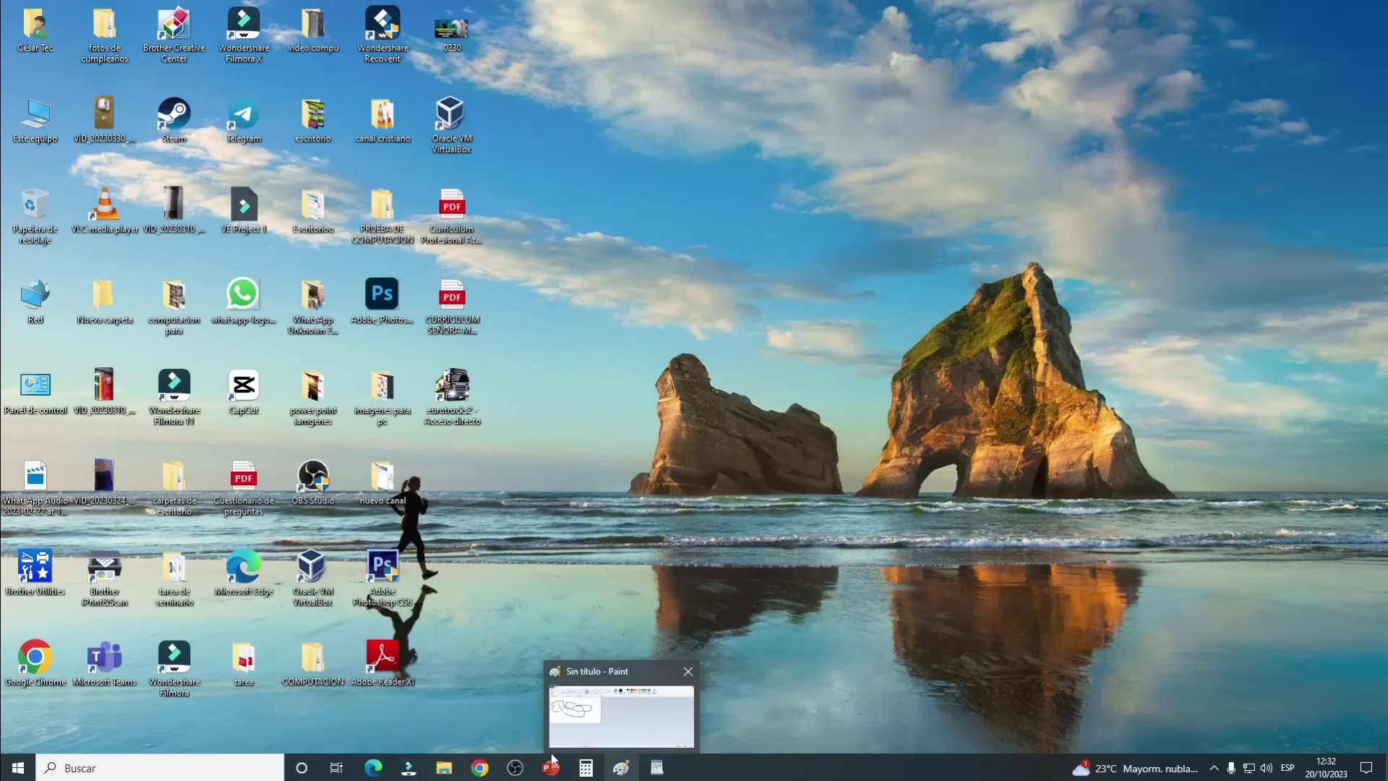
- Open File Explorer and maximize the Este equipo window with the Maximizar window command
click(444, 767)
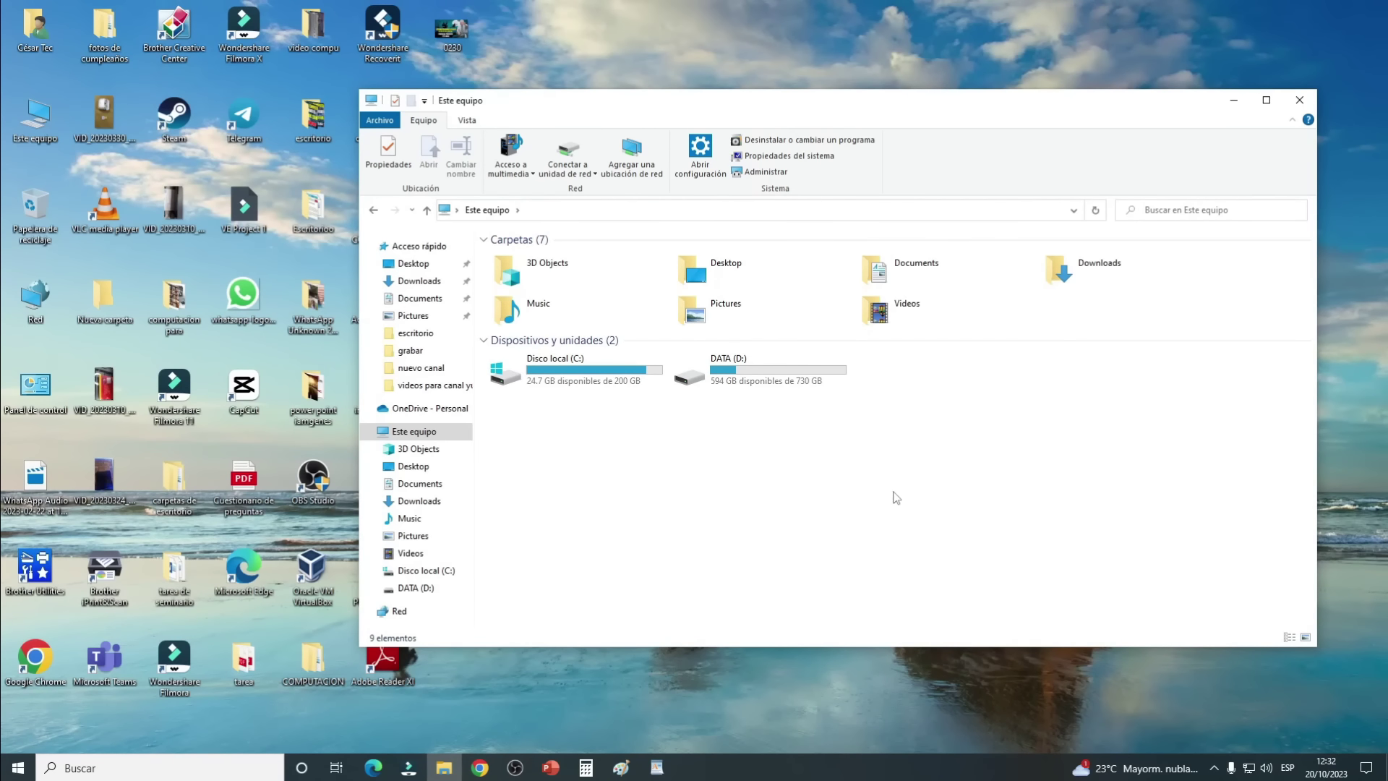
key(alt+space)
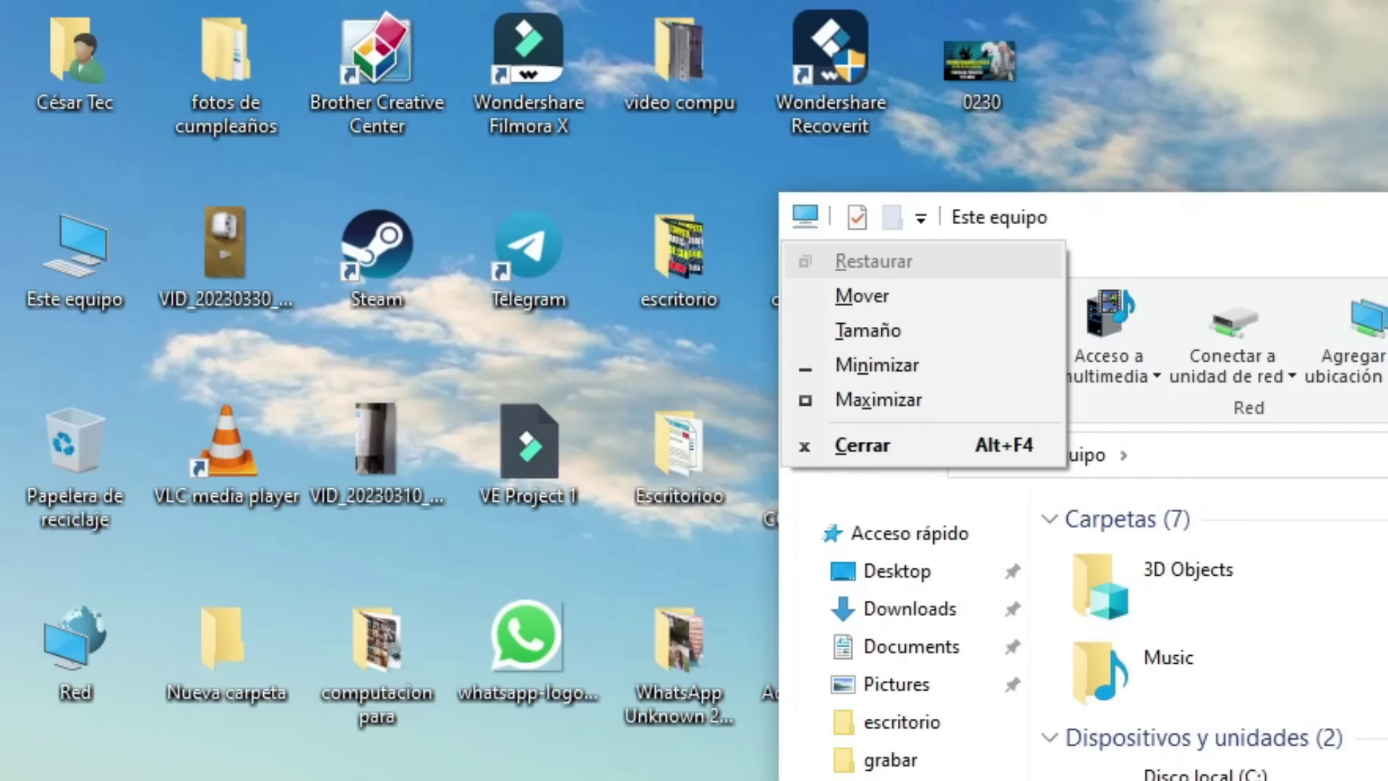
key(Down)
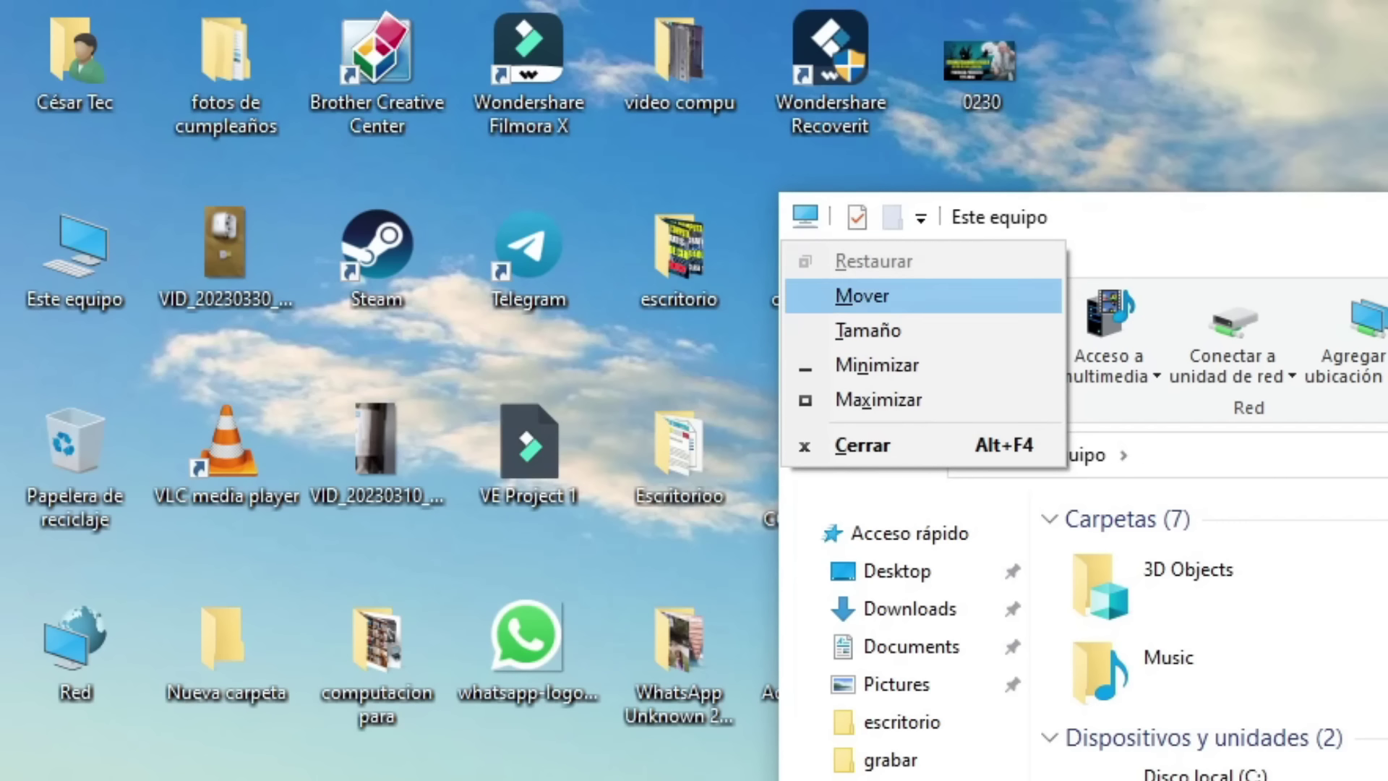
key(Down)
key(Down)
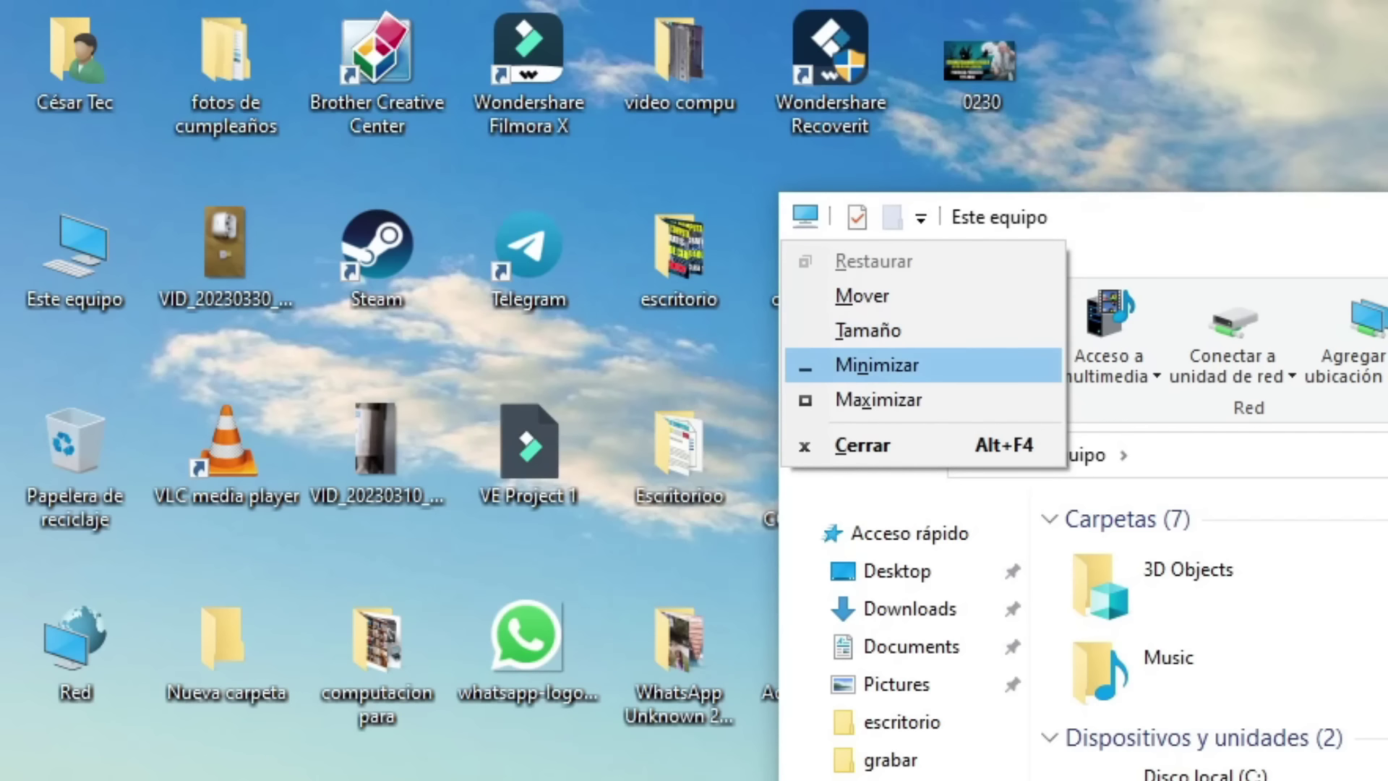
key(Down)
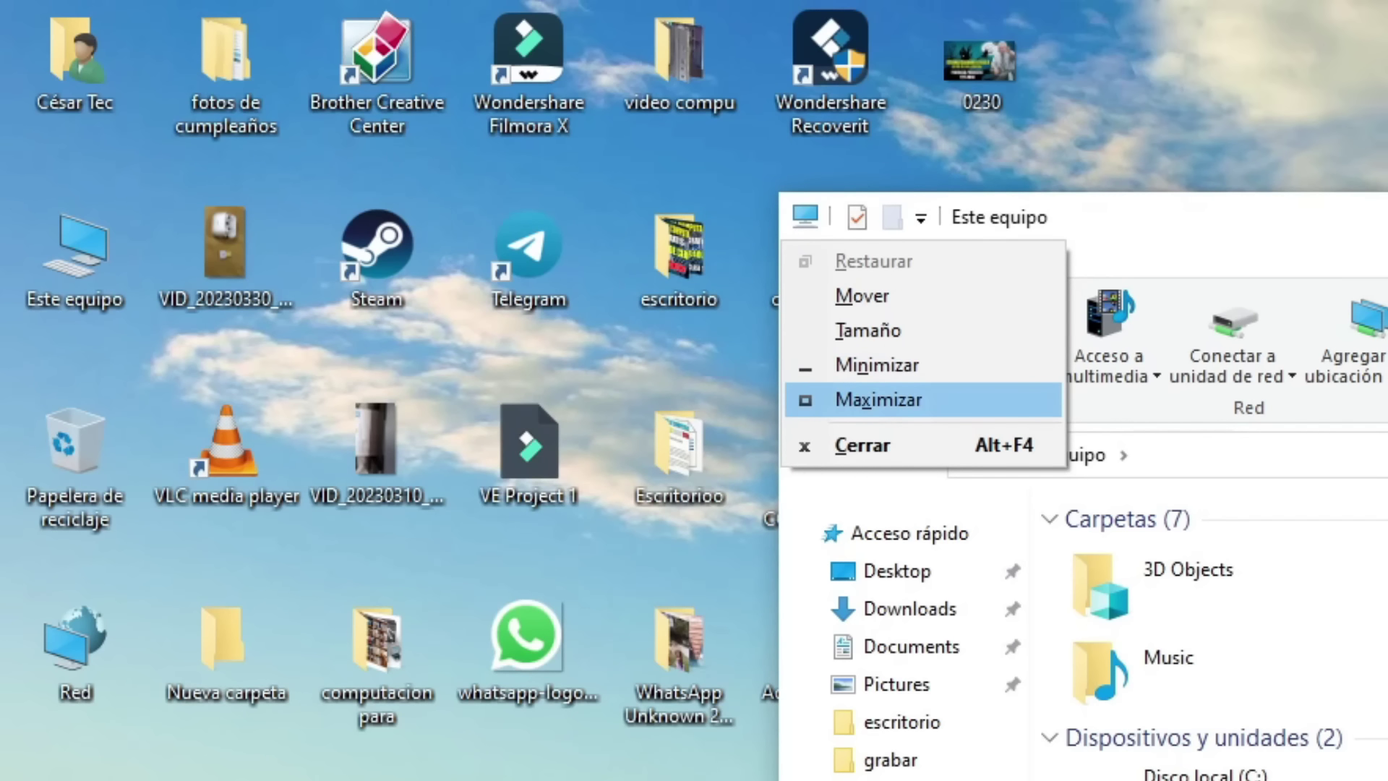
key(Return)
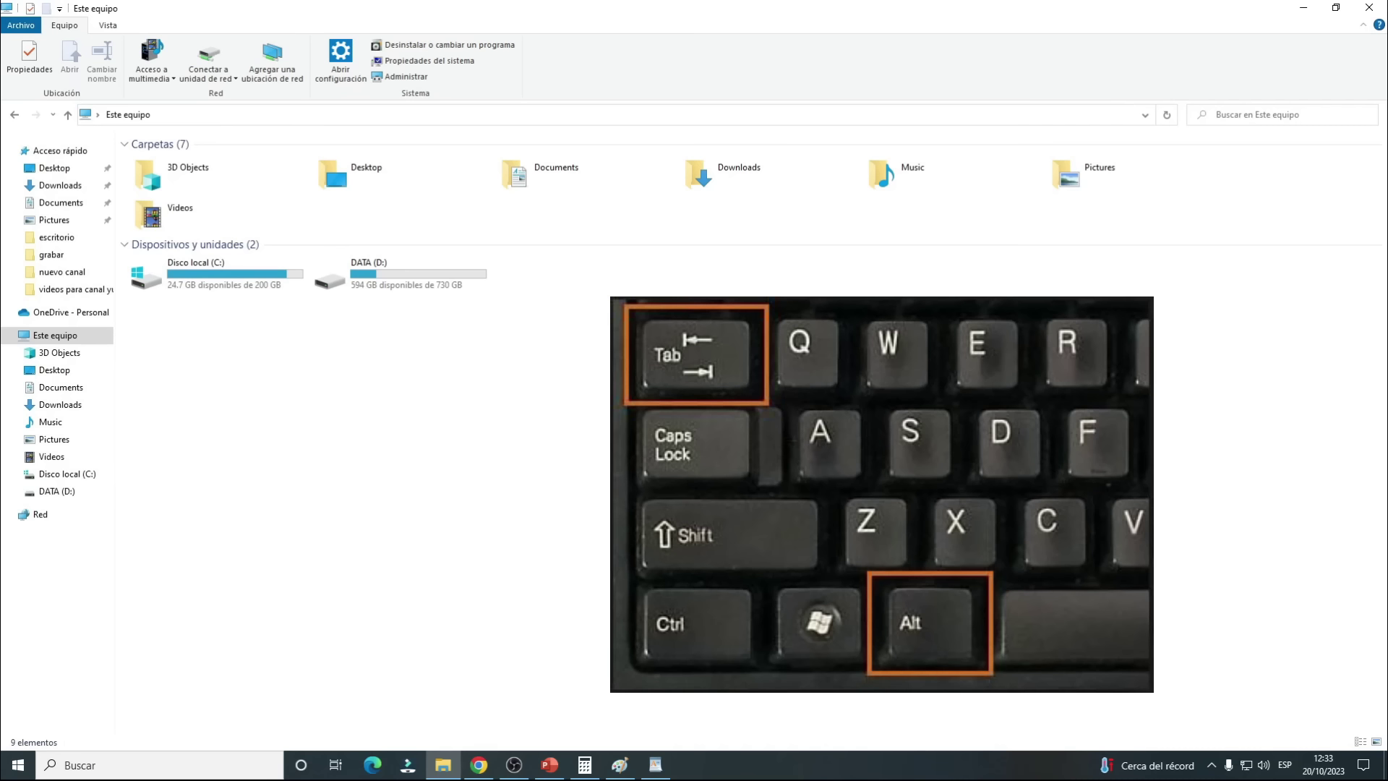
- Cycle repeatedly through all the open windows in the task switcher and bring the WordPad document window to the front
key(alt)
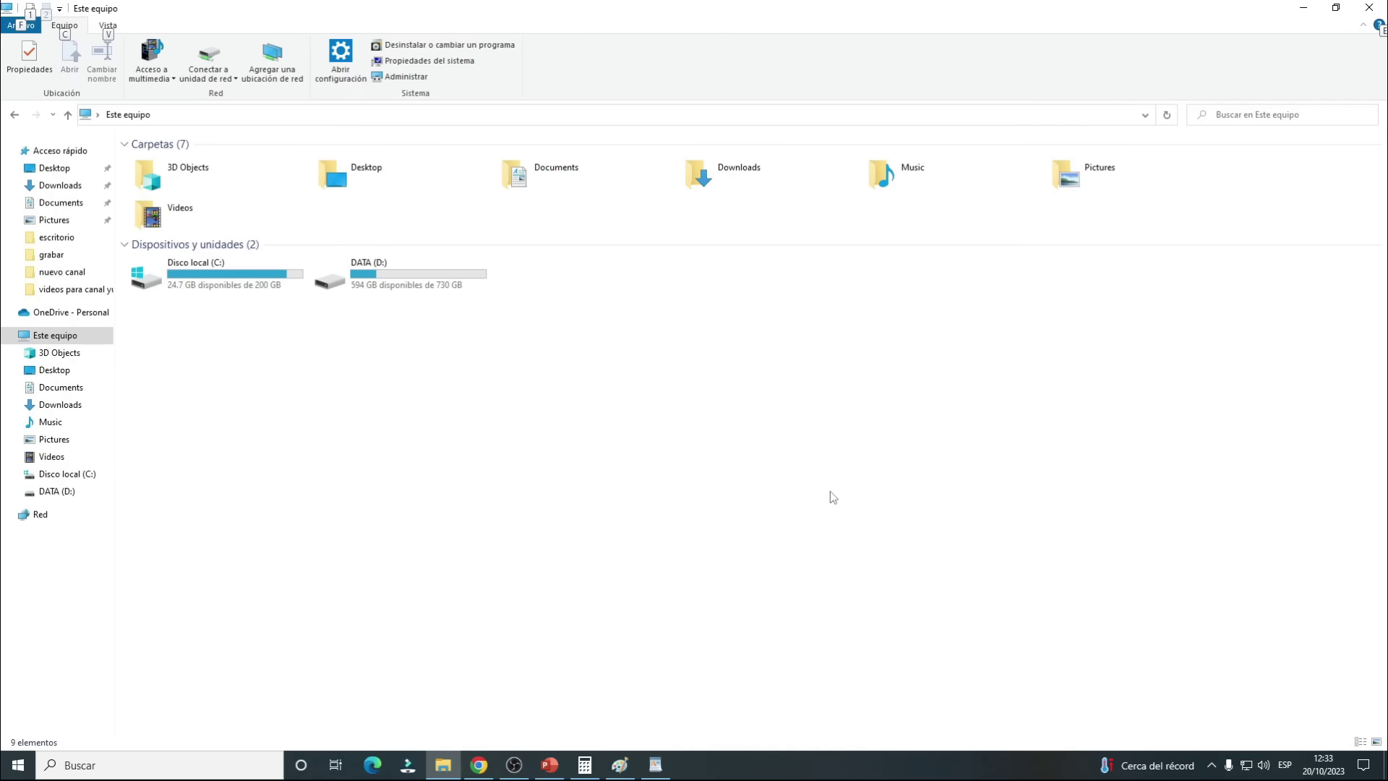
key(alt+Tab)
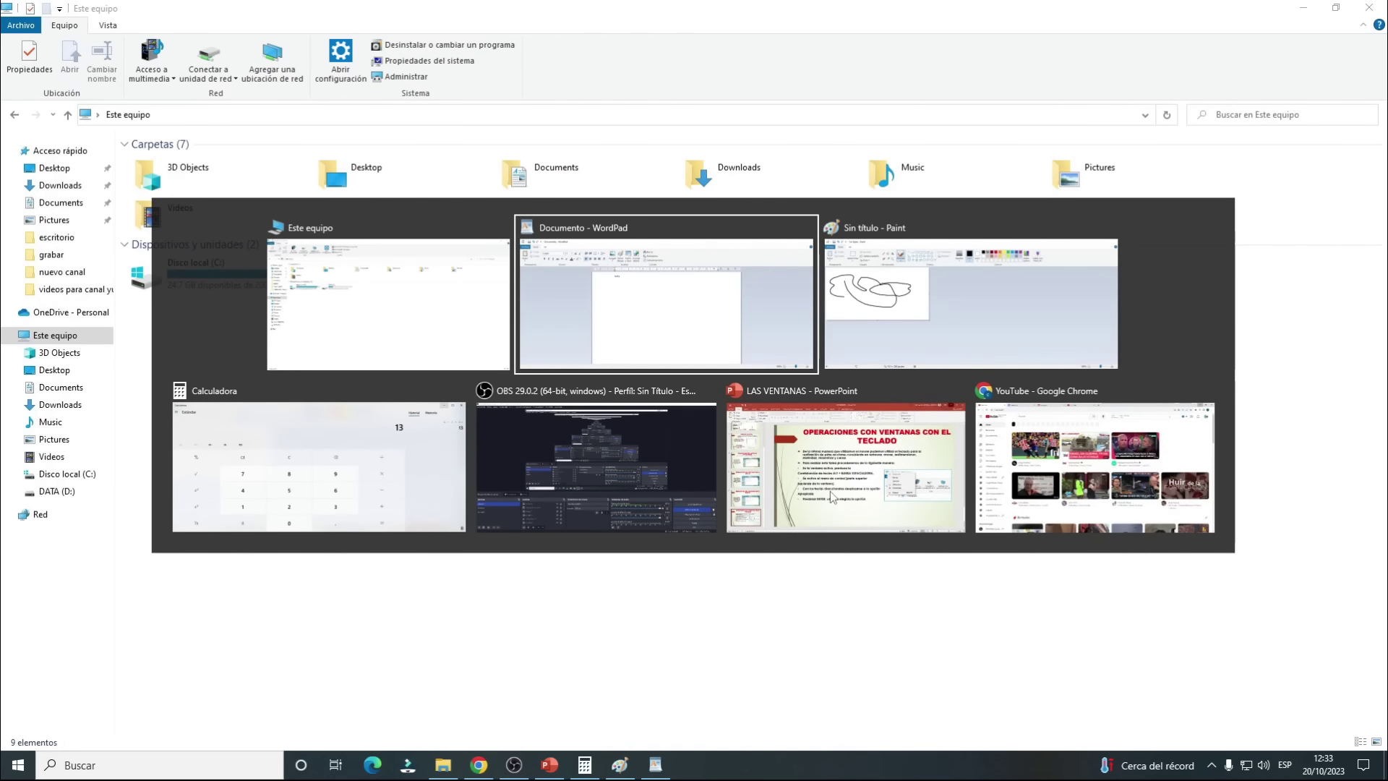
key(Tab)
key(Tab)
key(Tab)
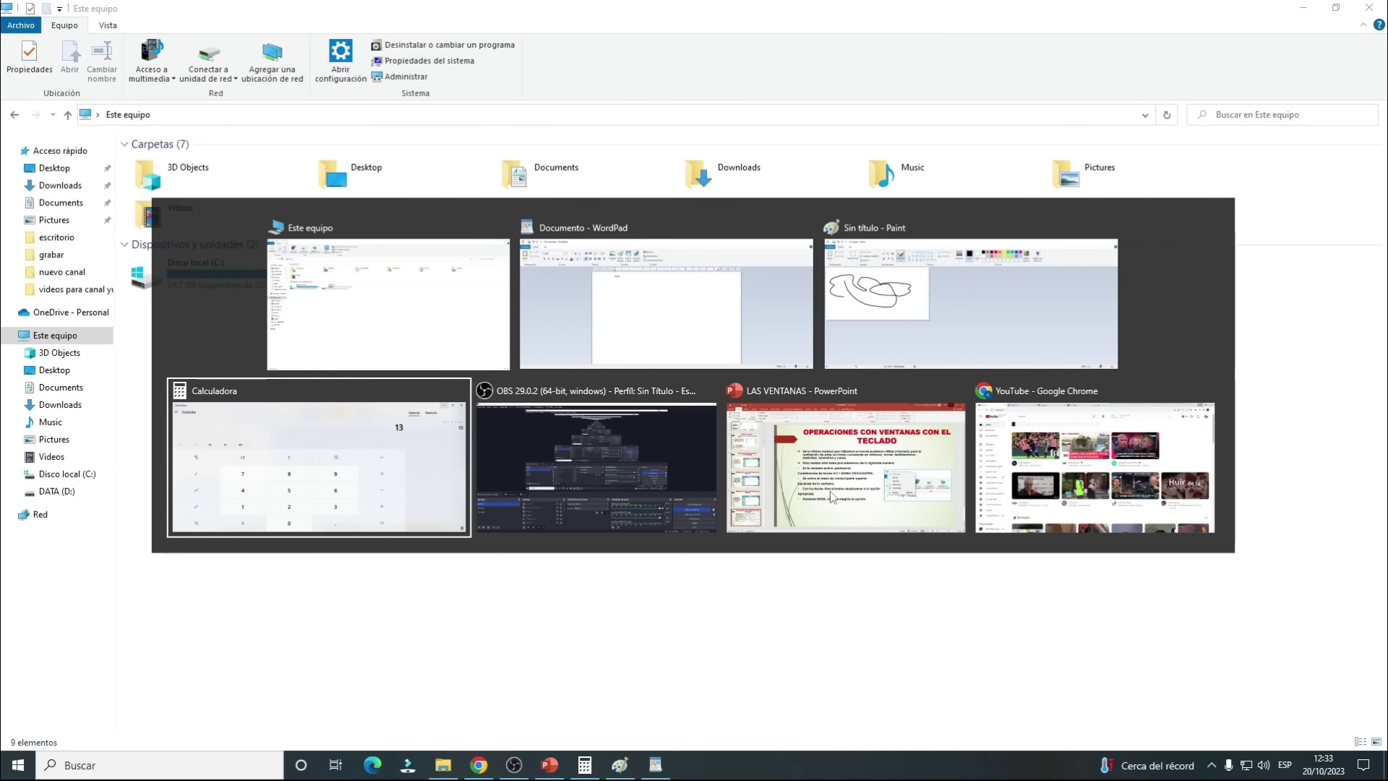
key(Tab)
key(Tab)
key(Tab)
key(Tab)
key(Tab)
key(Tab)
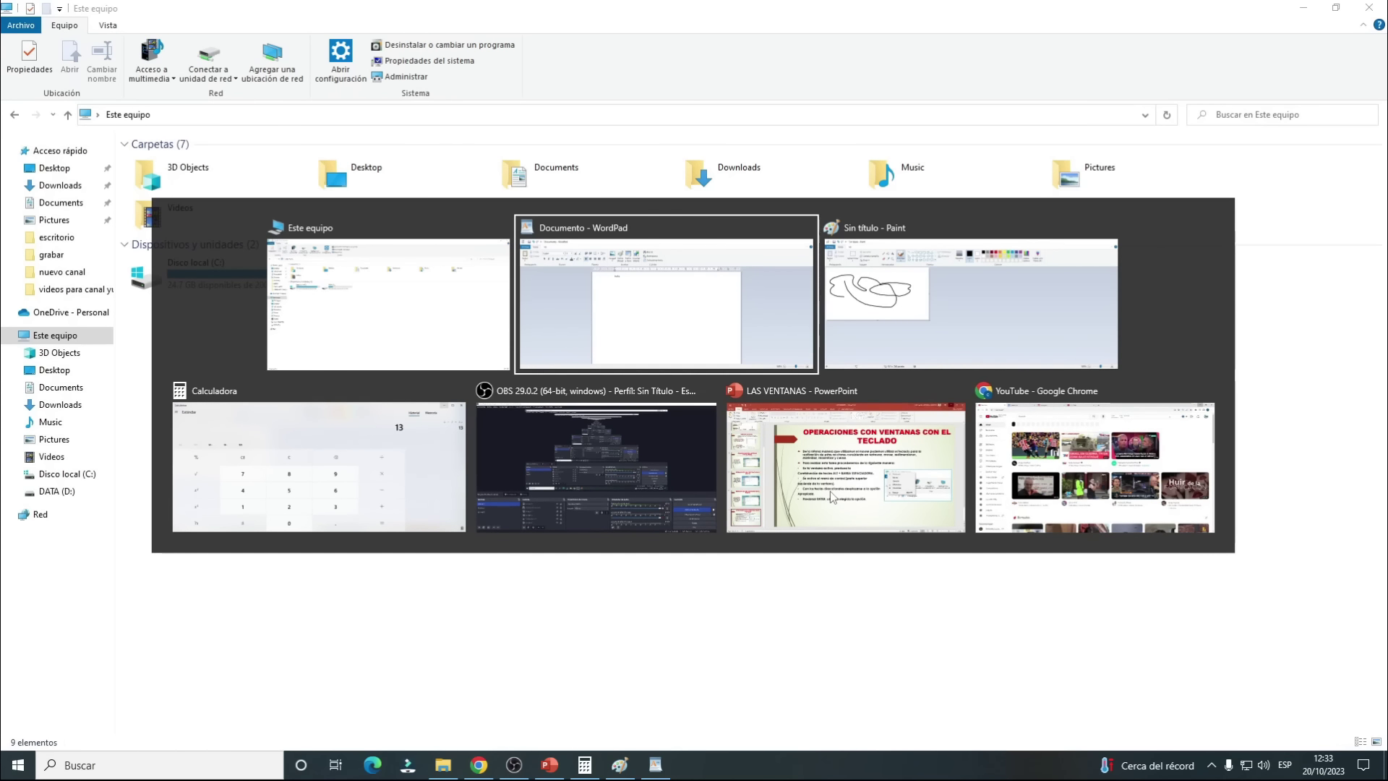
key(Tab)
key(Tab)
key(Tab)
key(Tab)
key(Tab)
key(Tab)
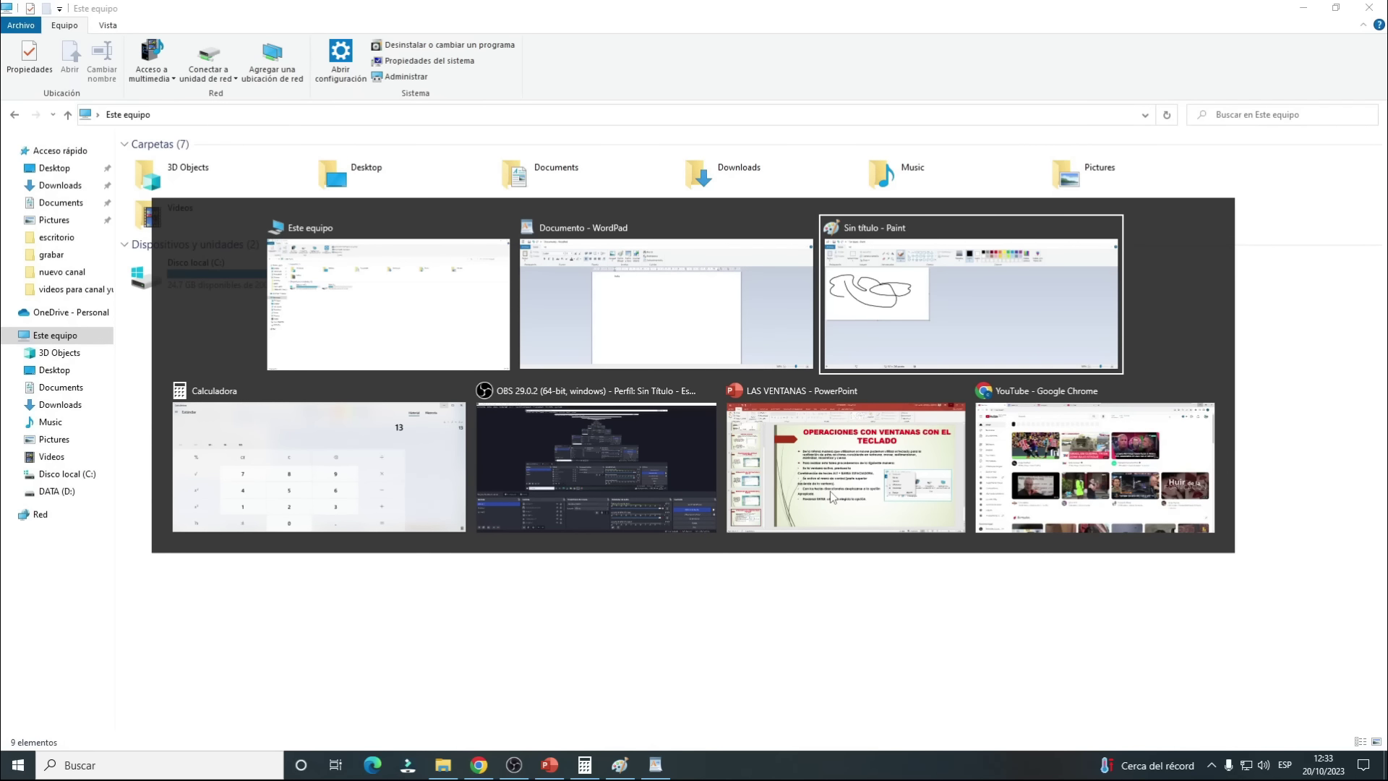
key(Tab)
key(Tab)
key(Tab)
key(Tab)
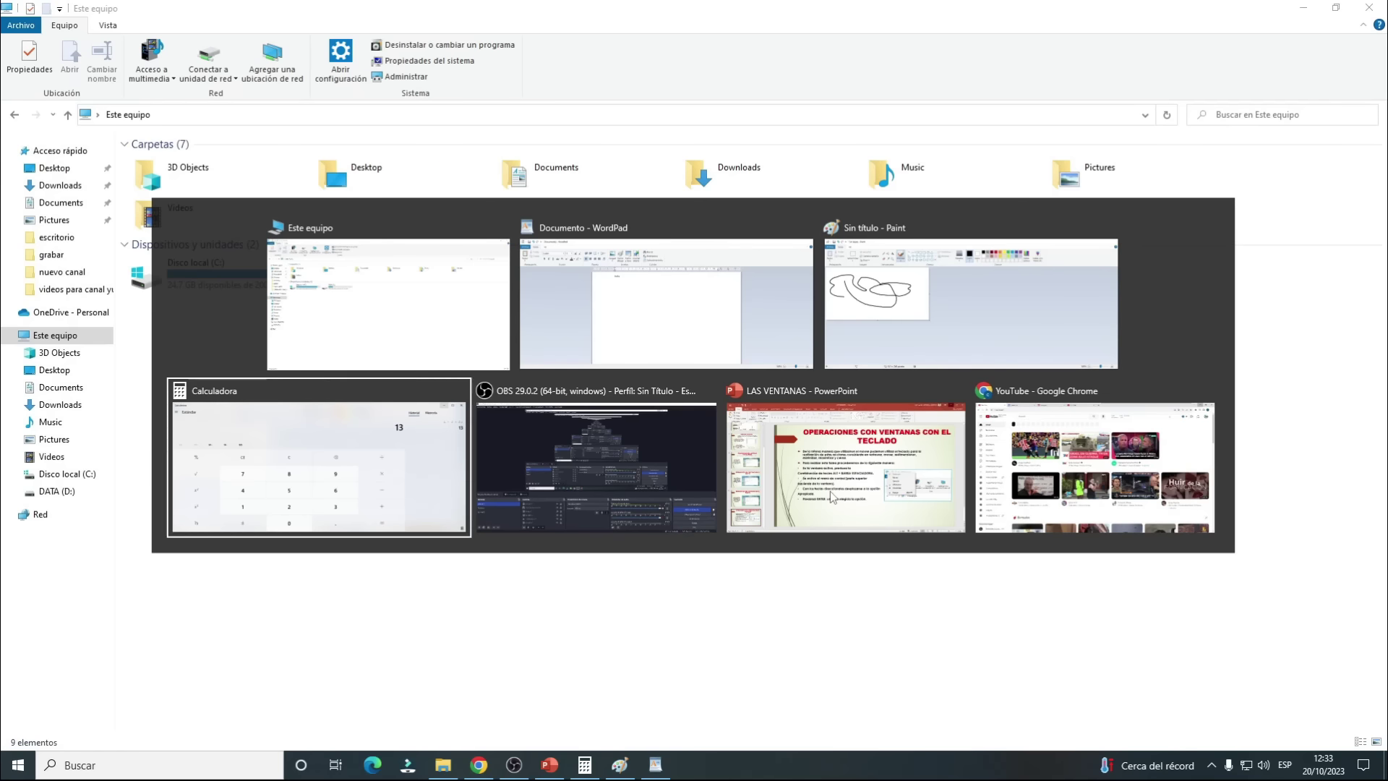
key(Tab)
key(Tab)
key(Tab)
key(Tab)
key(Tab)
key(Tab)
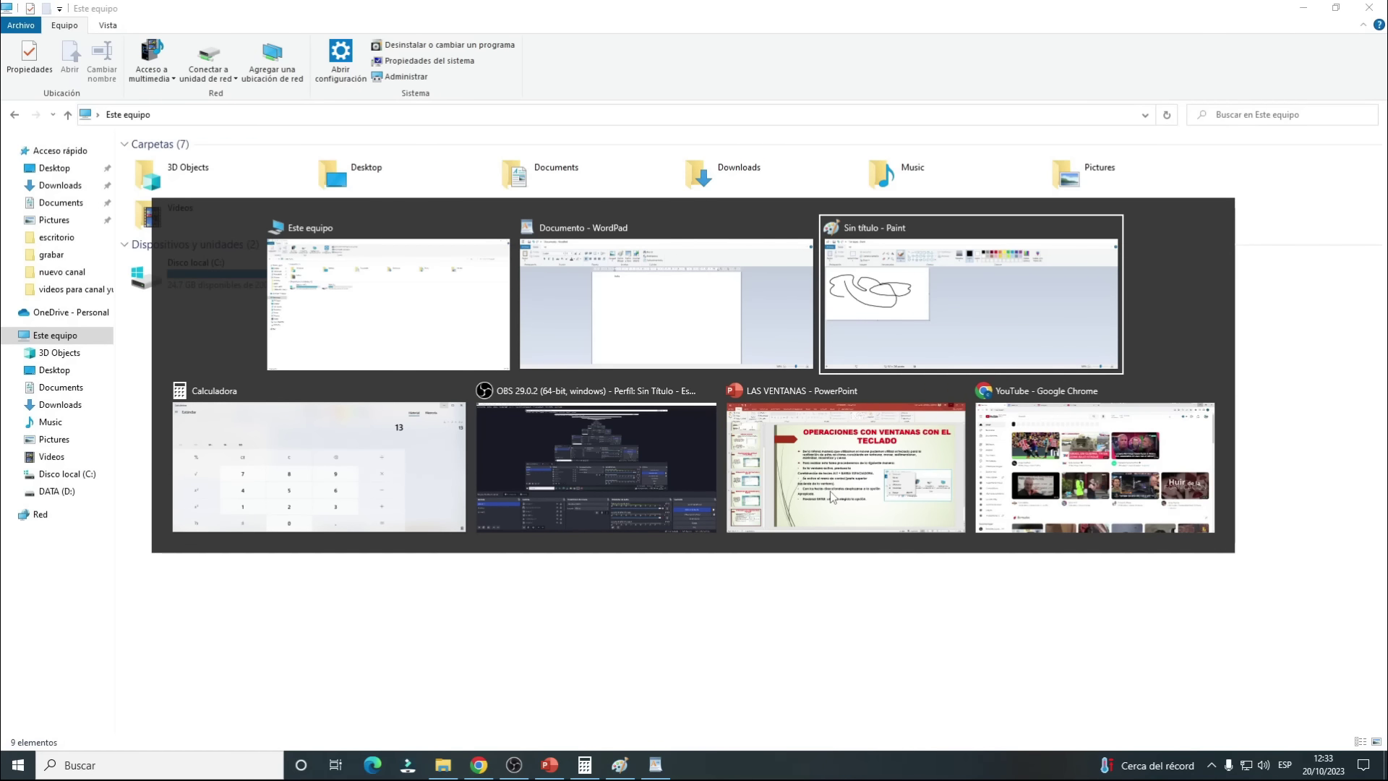
key(Tab)
key(Tab)
key(Tab)
key(Tab)
key(Tab)
key(Tab)
key(Tab)
key(Tab)
key(Tab)
key(Tab)
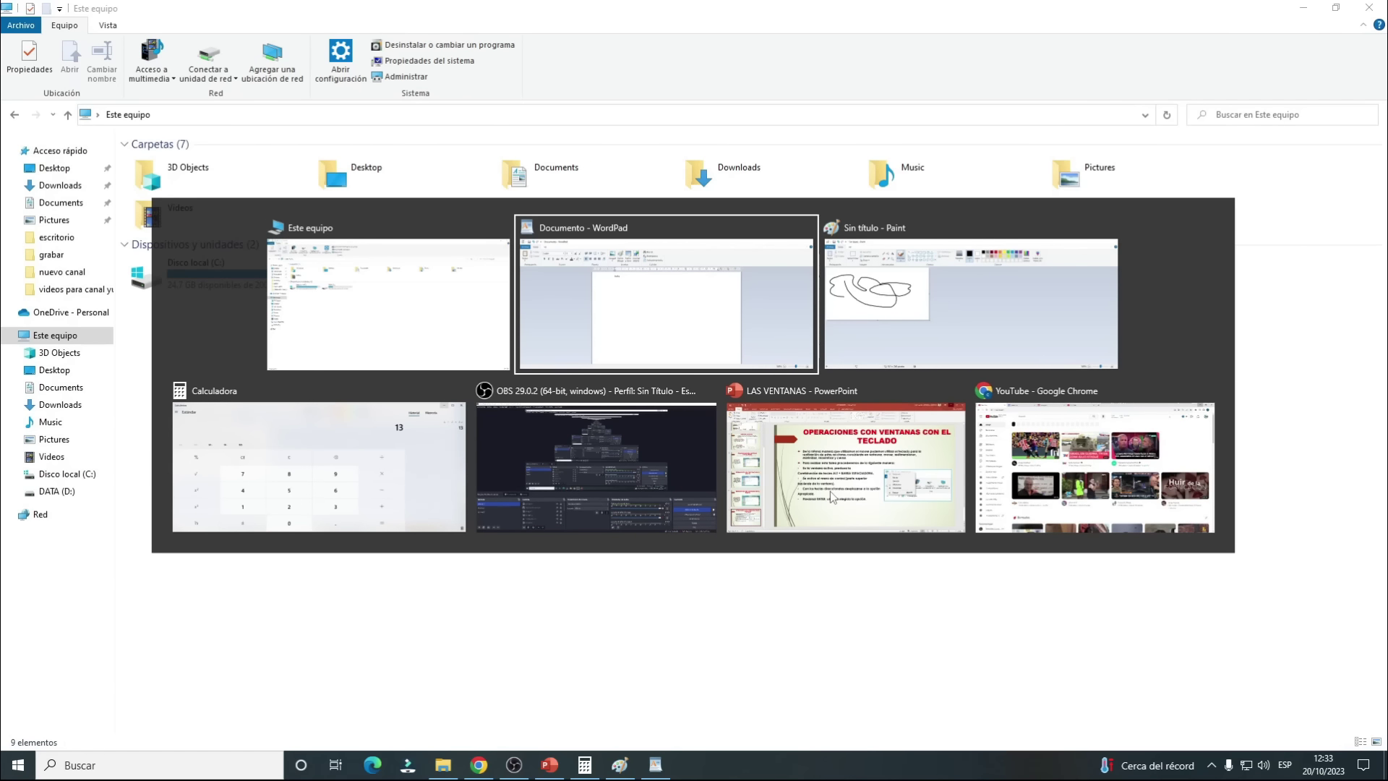
key(alt)
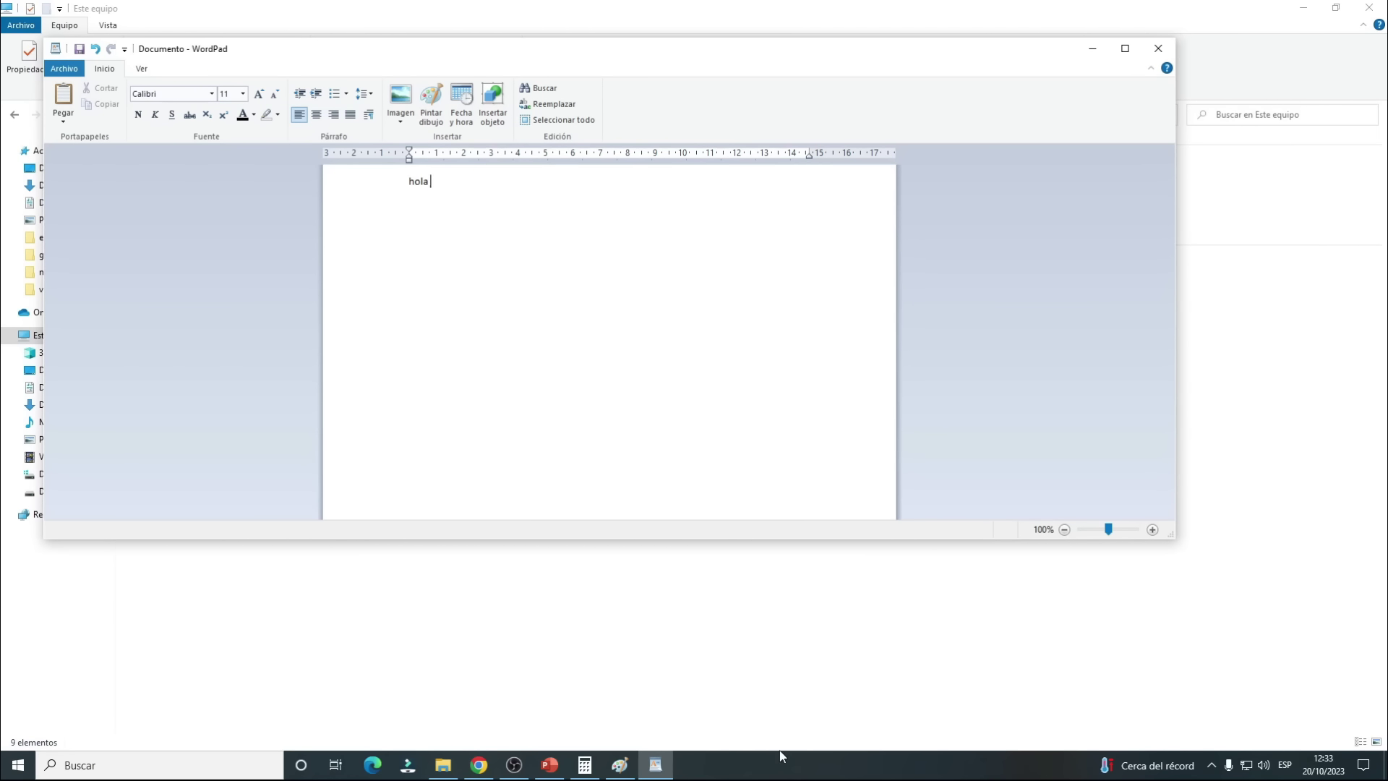
click(774, 778)
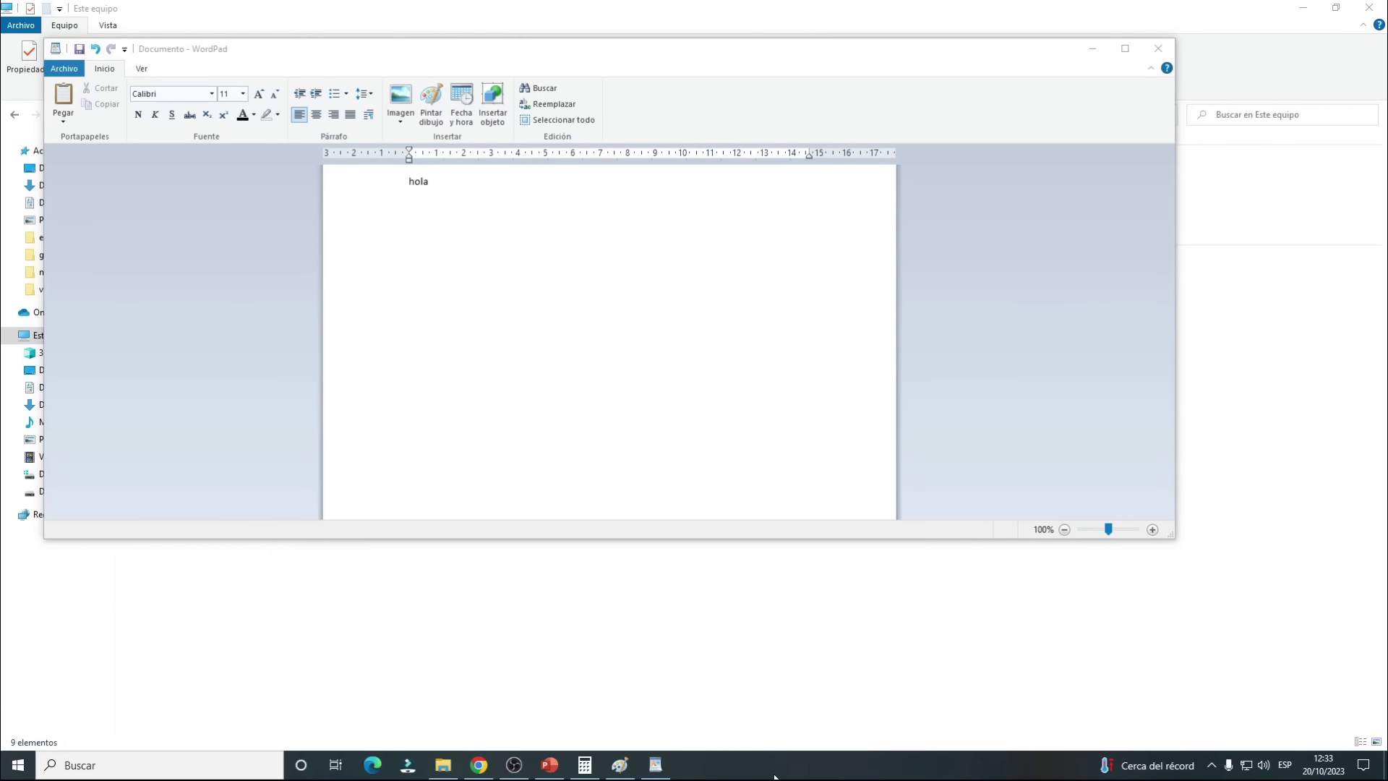